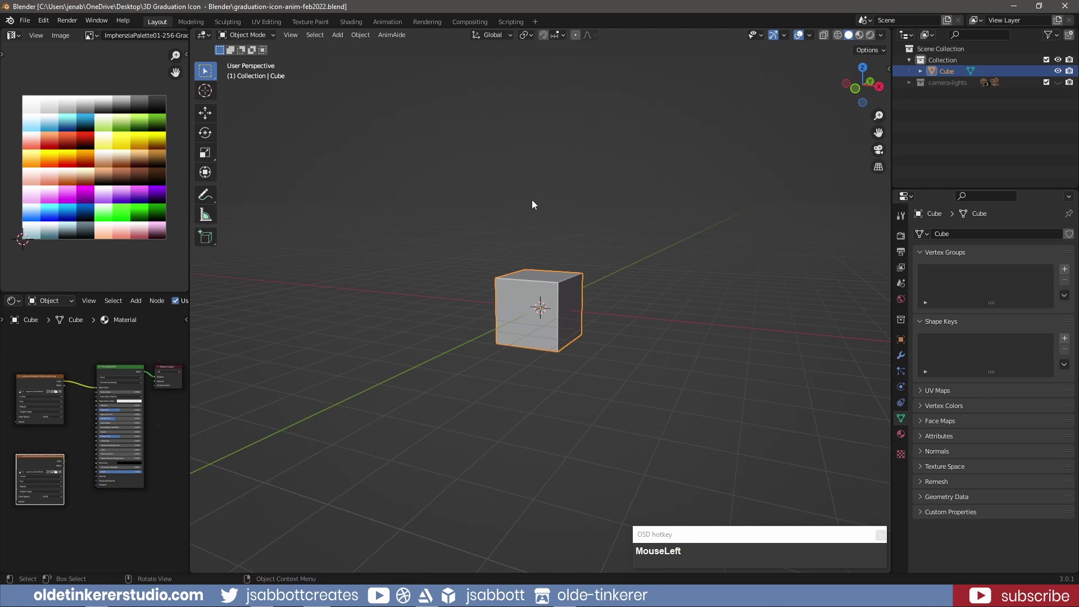
Move the cube up 1 m along Z.
key(KP_1)
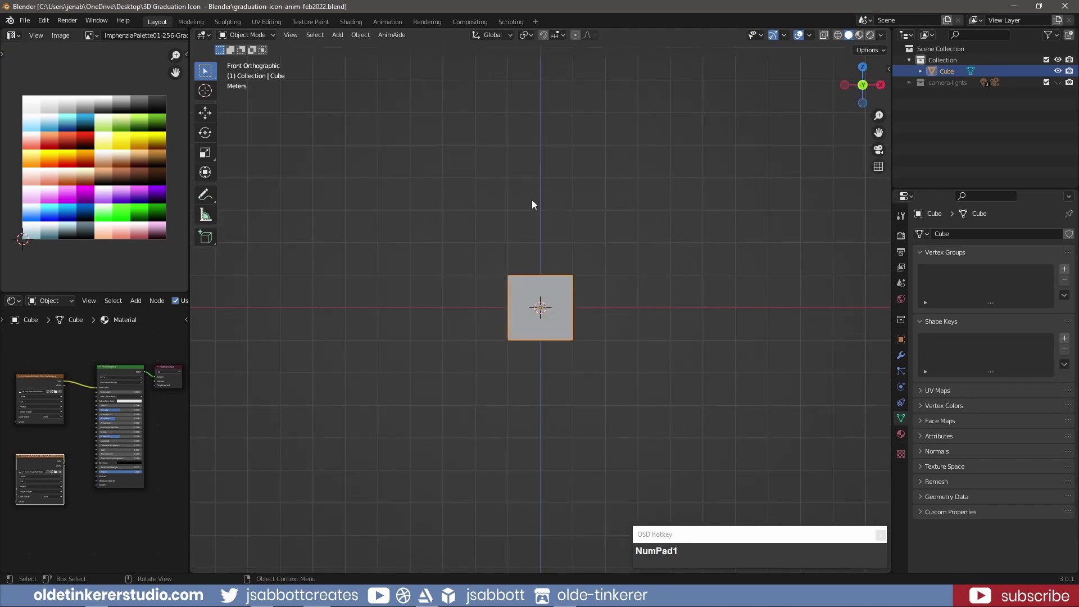
key(g)
key(z)
key(1)
key(Return)
Flatten the cube by scaling it to 0.2 along Z.
key(s)
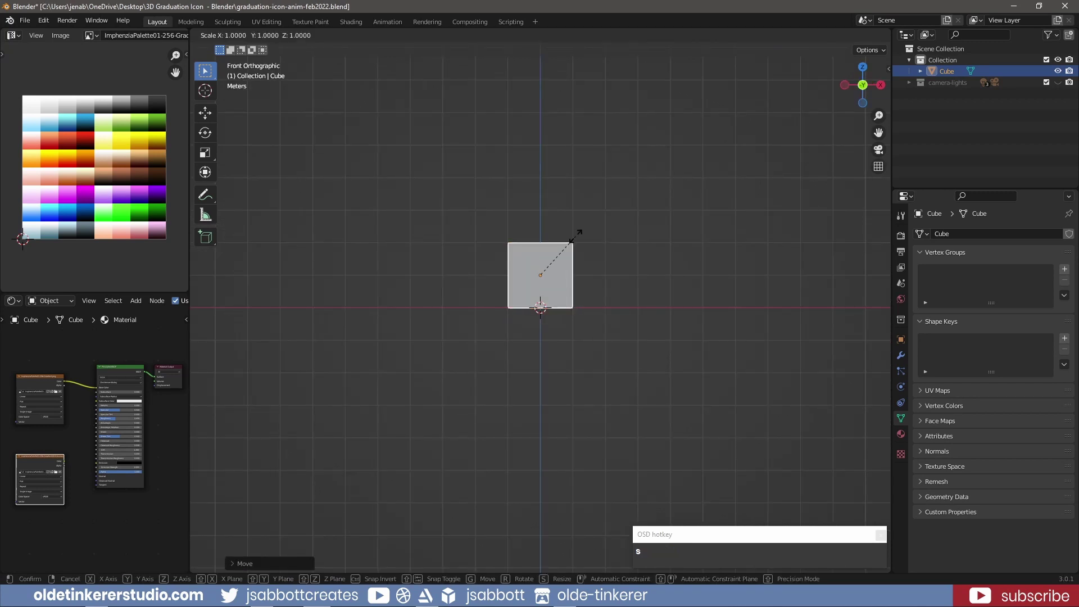
key(z)
key(KP_Decimal)
key(KP_2)
key(Return)
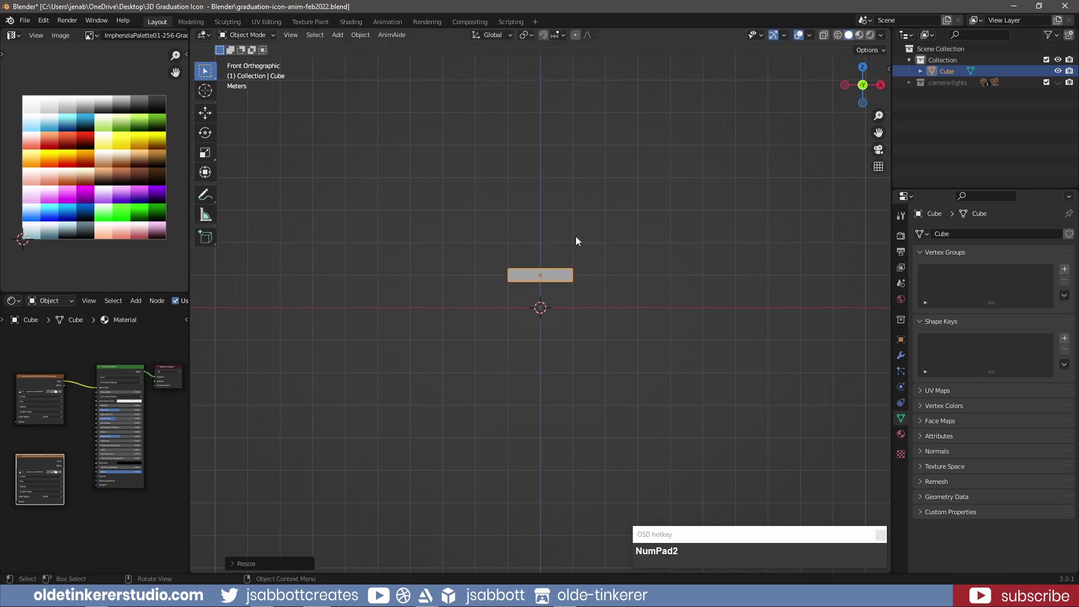
Lengthen the flattened cube by scaling it 1.5 along Y.
key(KP_7)
key(s)
key(y)
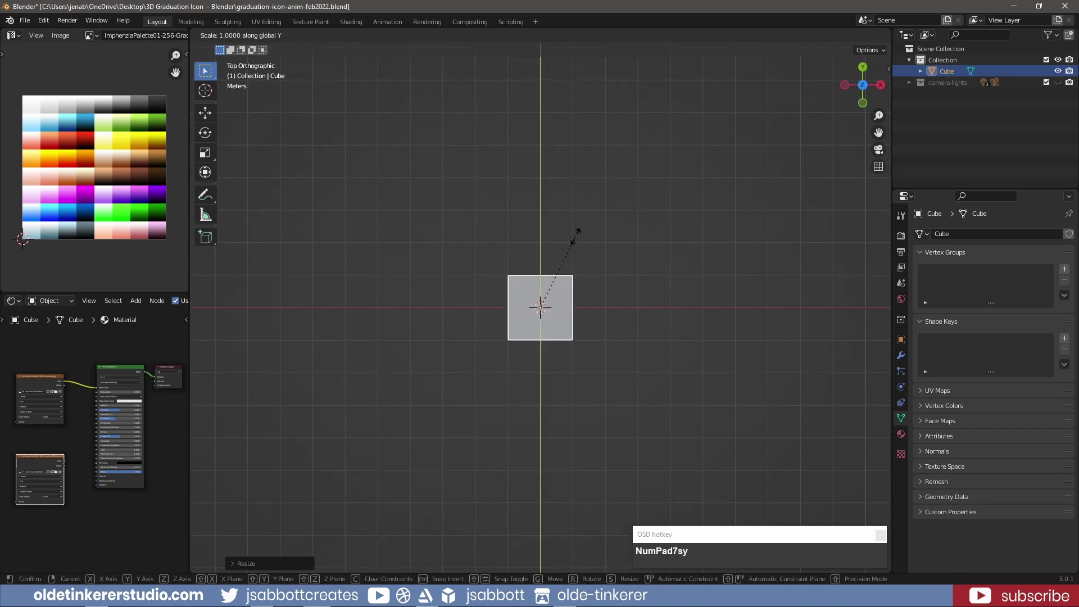
key(KP_1)
key(KP_Decimal)
key(KP_5)
key(Return)
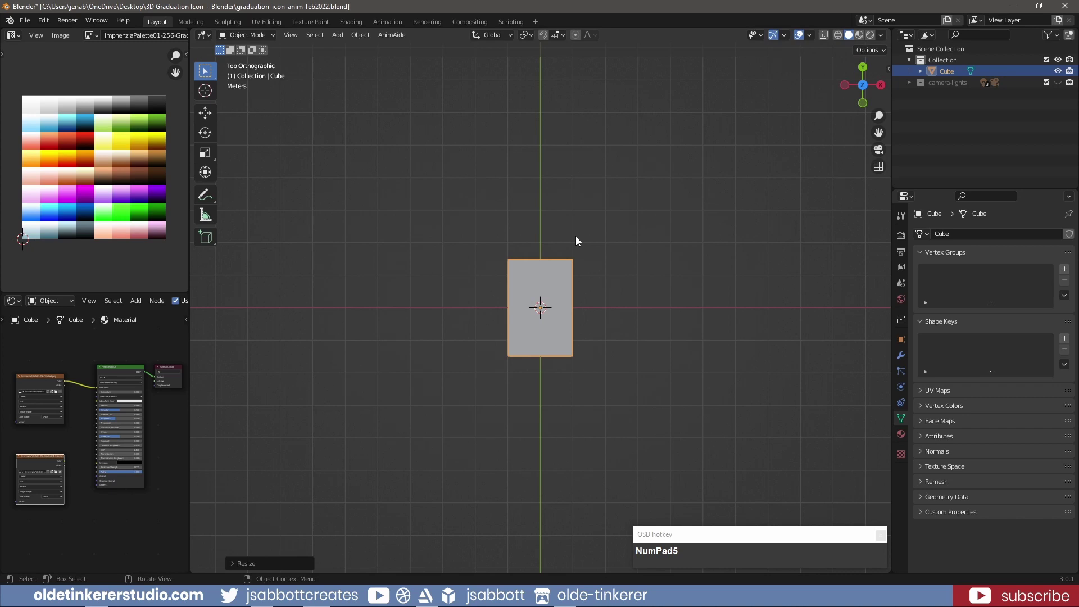
Lower the slab about 0.75 m along Z to just above the ground line and apply its scale.
key(KP_1)
key(g)
key(z)
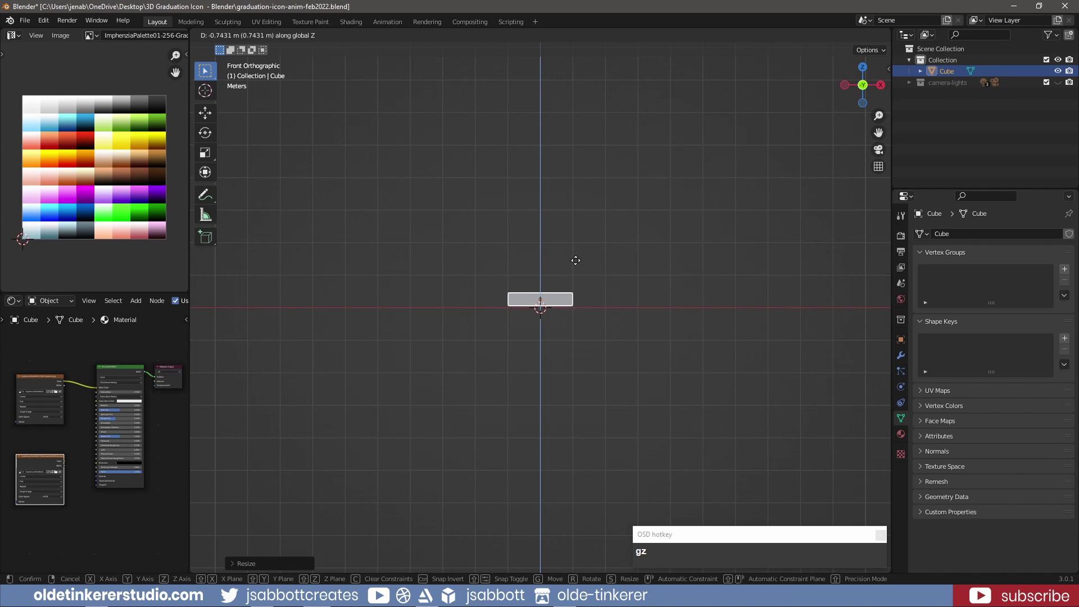
click(576, 261)
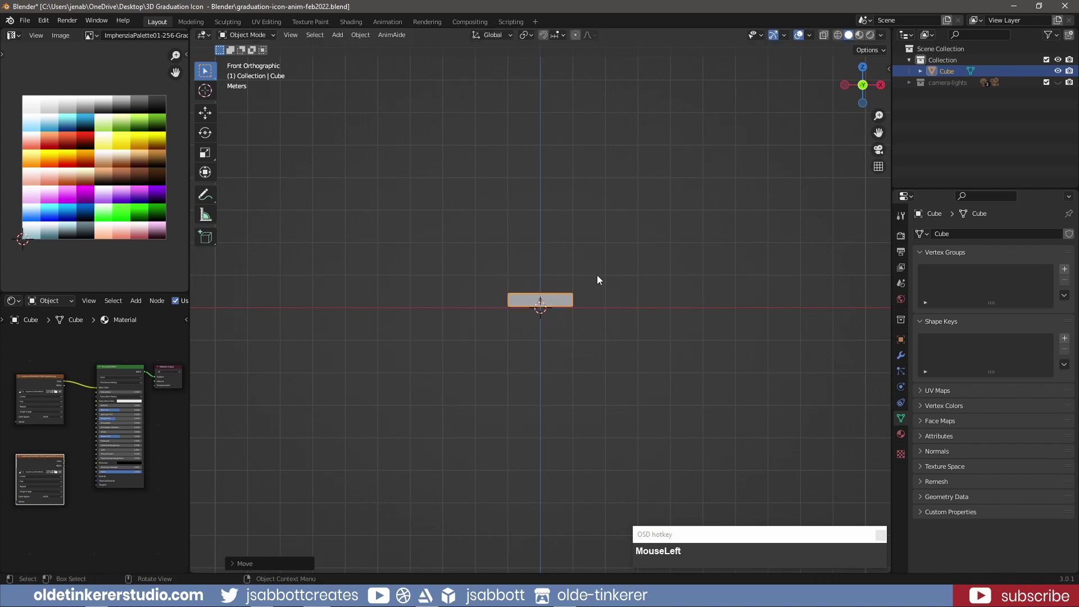
key(ctrl+a)
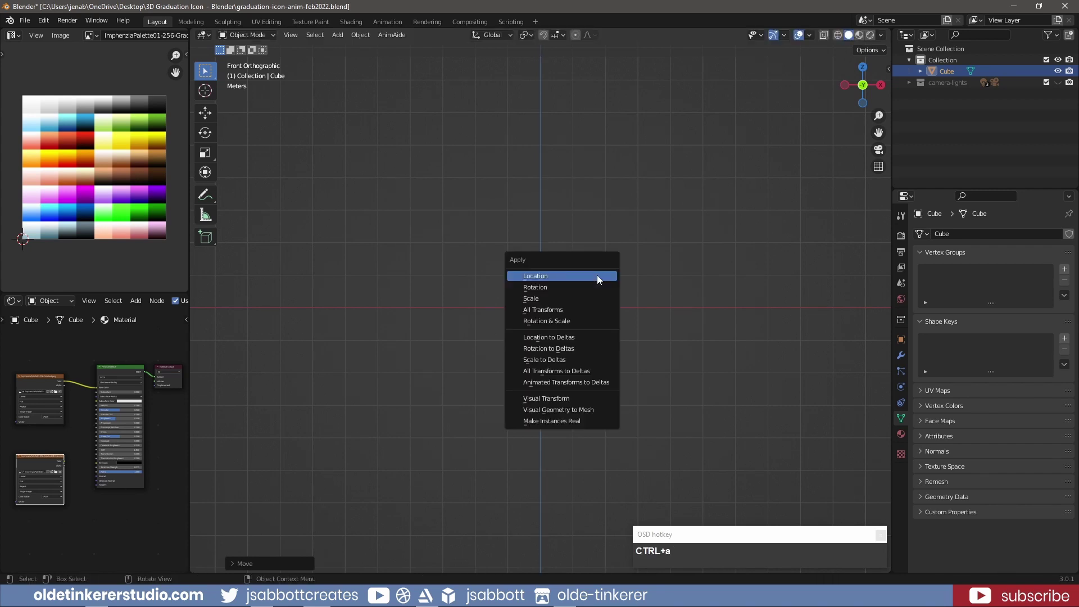
click(597, 302)
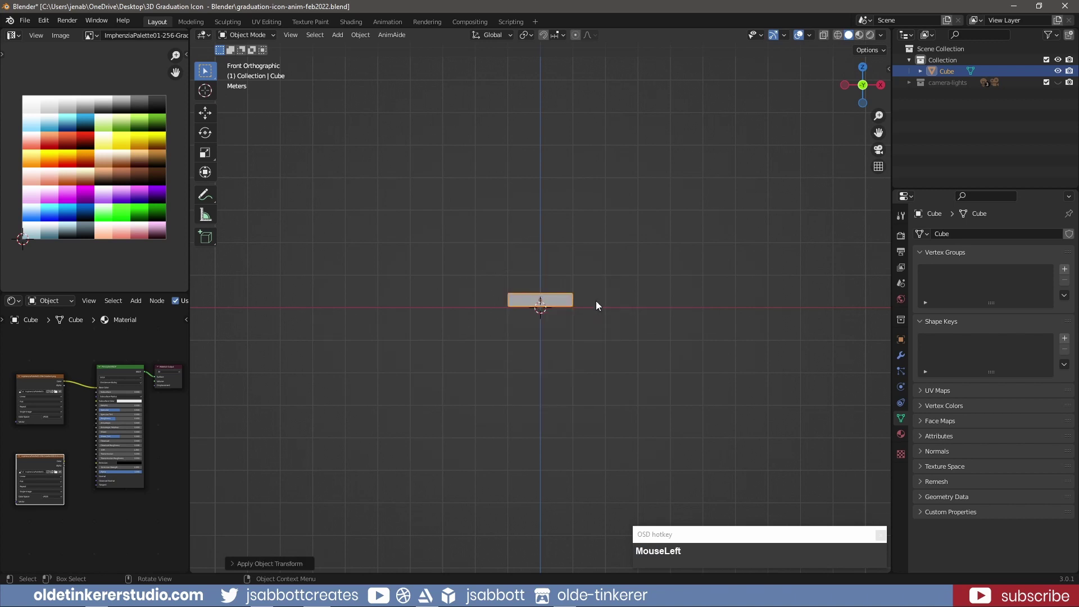
In Edit Mode, inset three adjoining side faces of the slab, both short ends and one long side, by about 0.03 m.
key(Tab)
mouse_move(607, 279)
middle_down()
mouse_move(617, 243)
mouse_move(602, 277)
middle_up()
scroll(607, 289, up, 4)
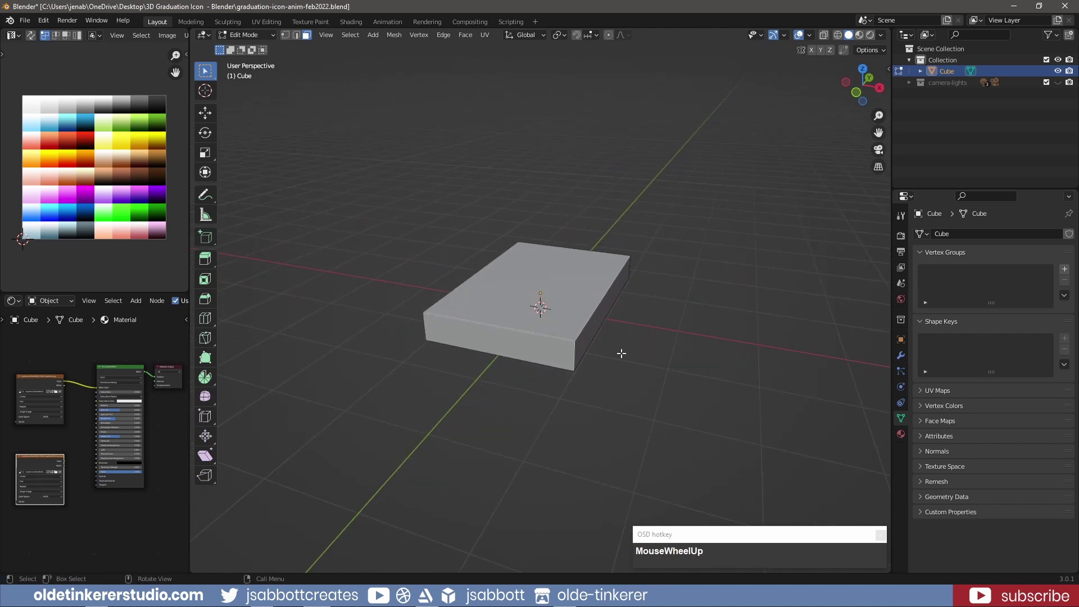
click(552, 357)
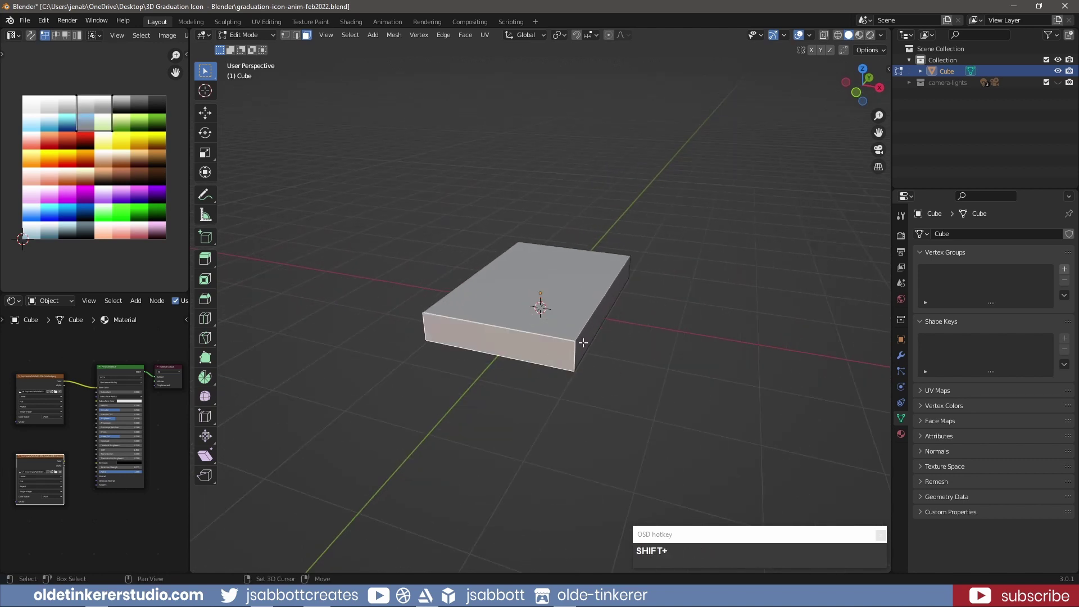
click(583, 342)
middle_drag(710, 277, 634, 302)
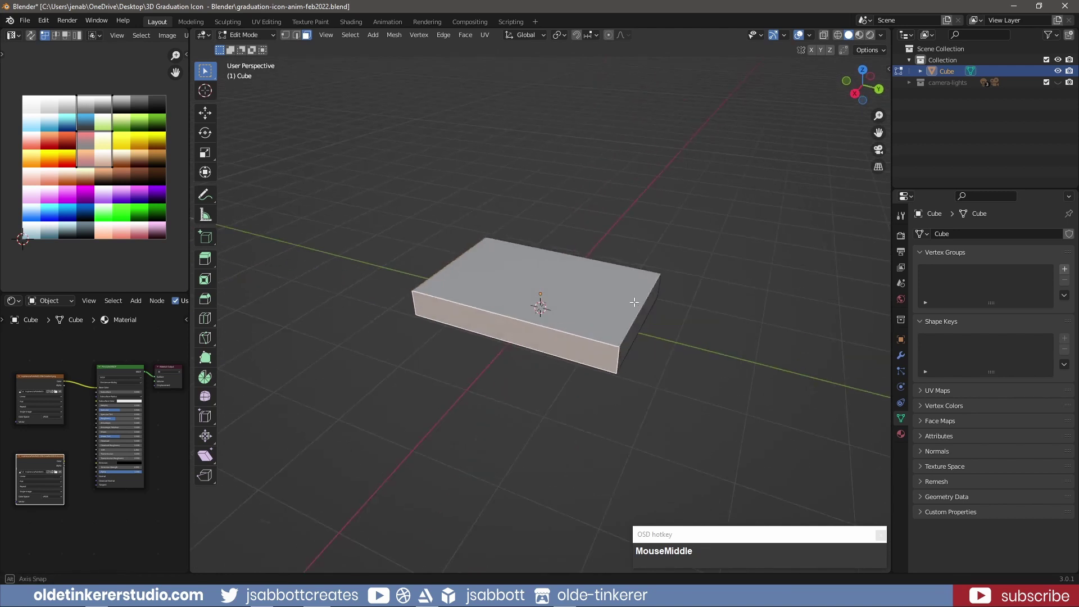
shift+click(624, 346)
middle_drag(528, 369, 643, 335)
scroll(648, 333, up, 2)
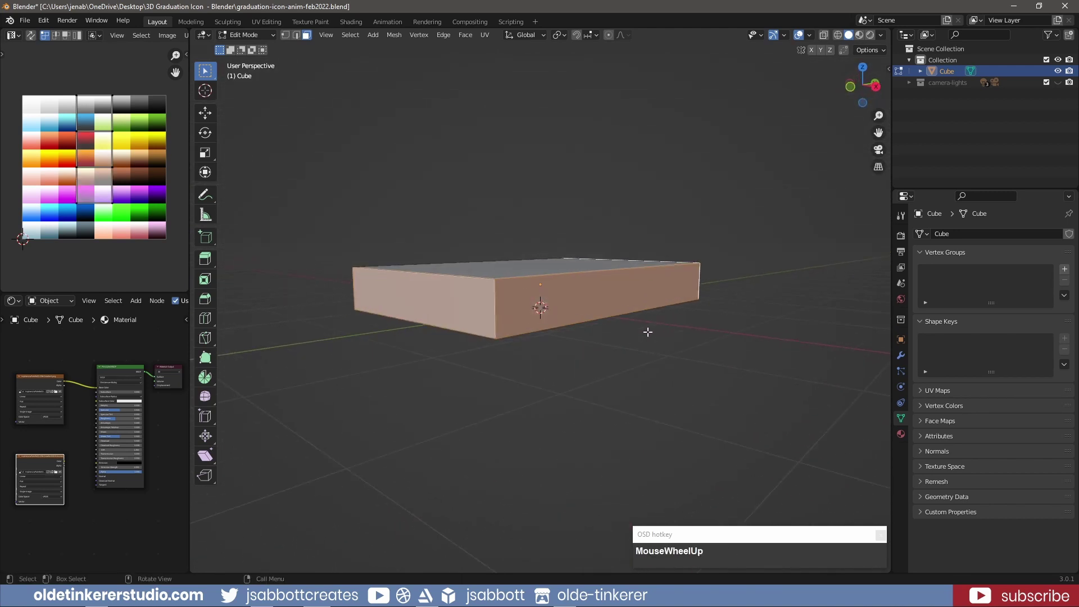
middle_drag(550, 306, 607, 287)
key(i)
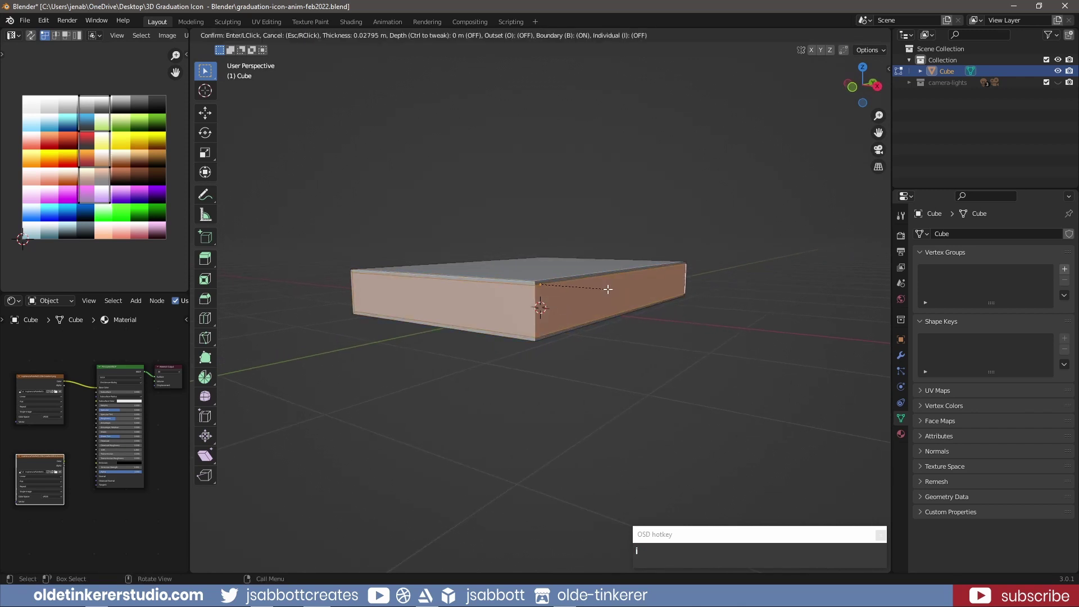
click(608, 289)
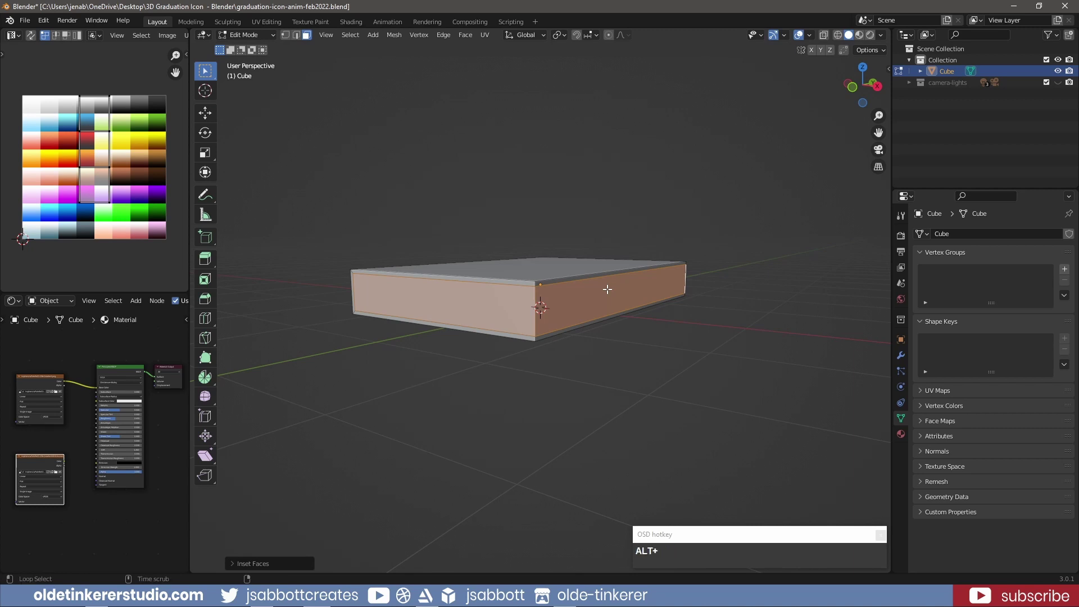
Extrude the inset faces slightly inward along their normals to form the book's recessed pages, and return to Object Mode.
key(alt+e)
click(608, 301)
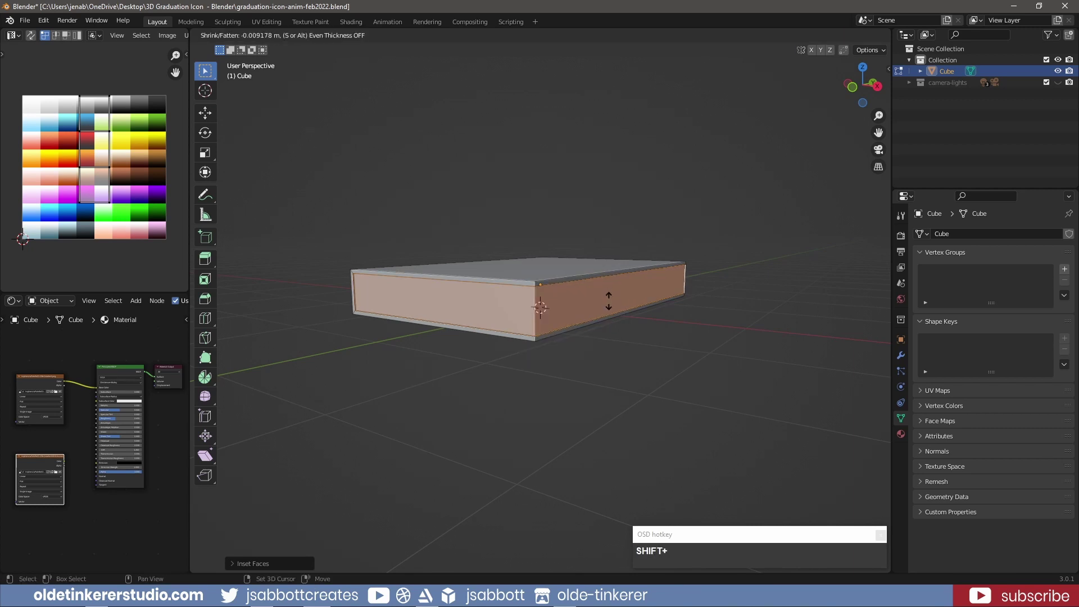
click(607, 309)
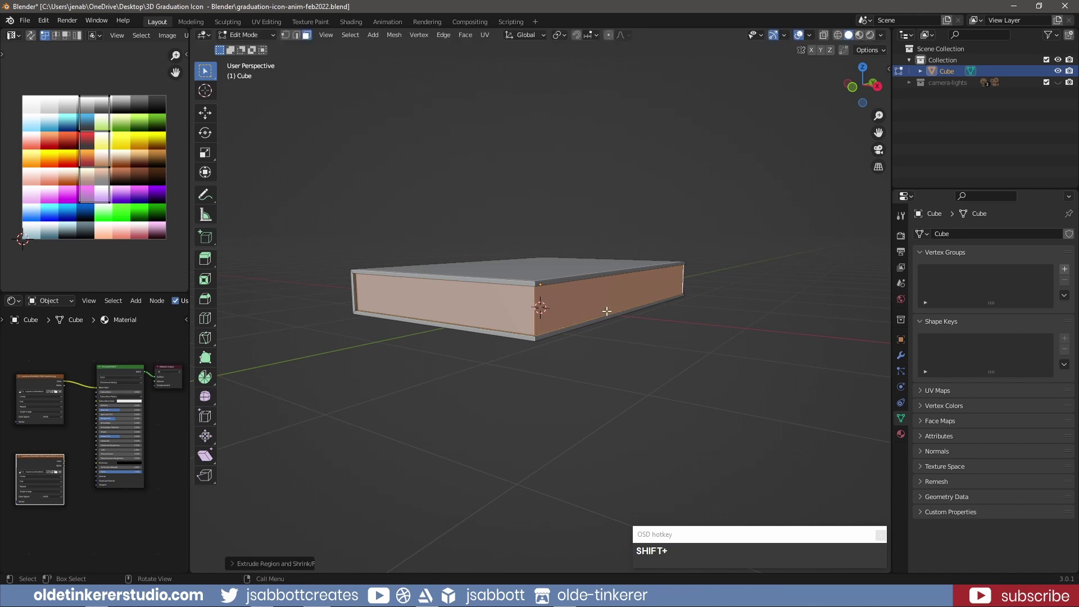
key(Tab)
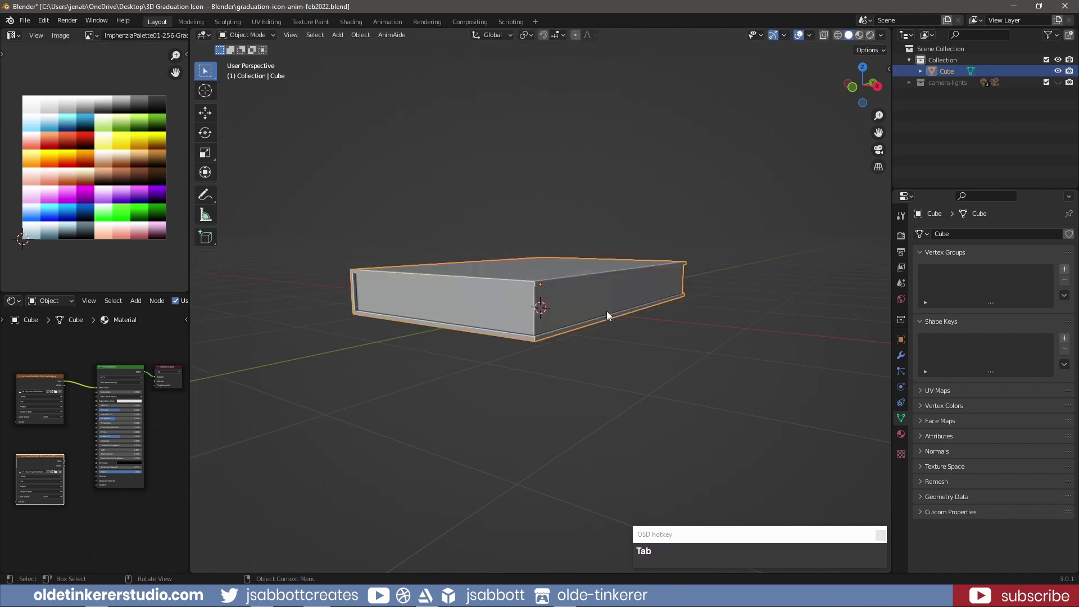
Add a Bevel modifier with 3 segments to the book and apply it.
click(901, 356)
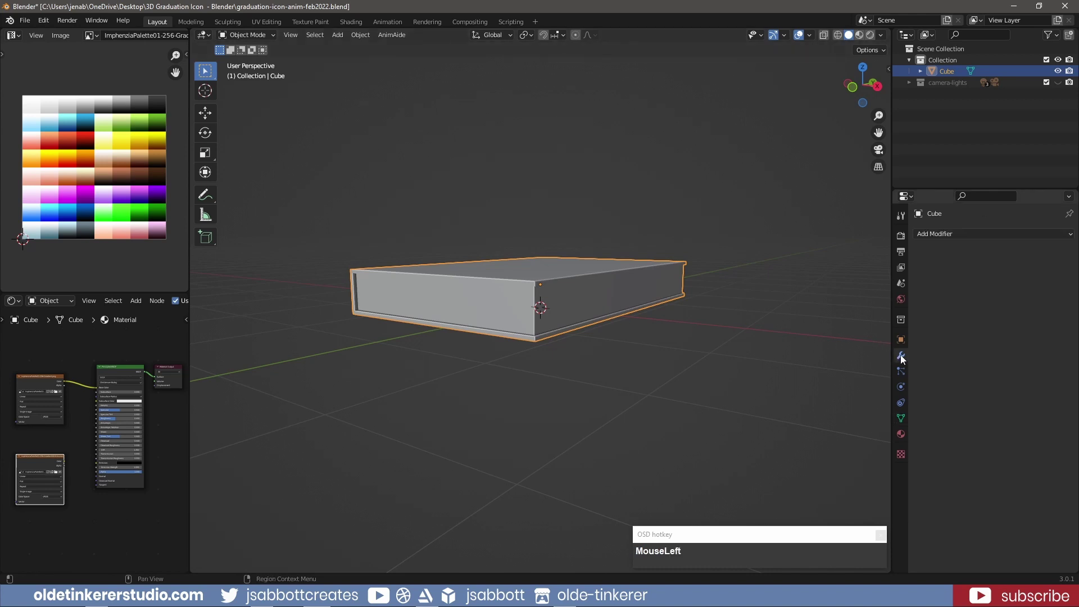
click(975, 232)
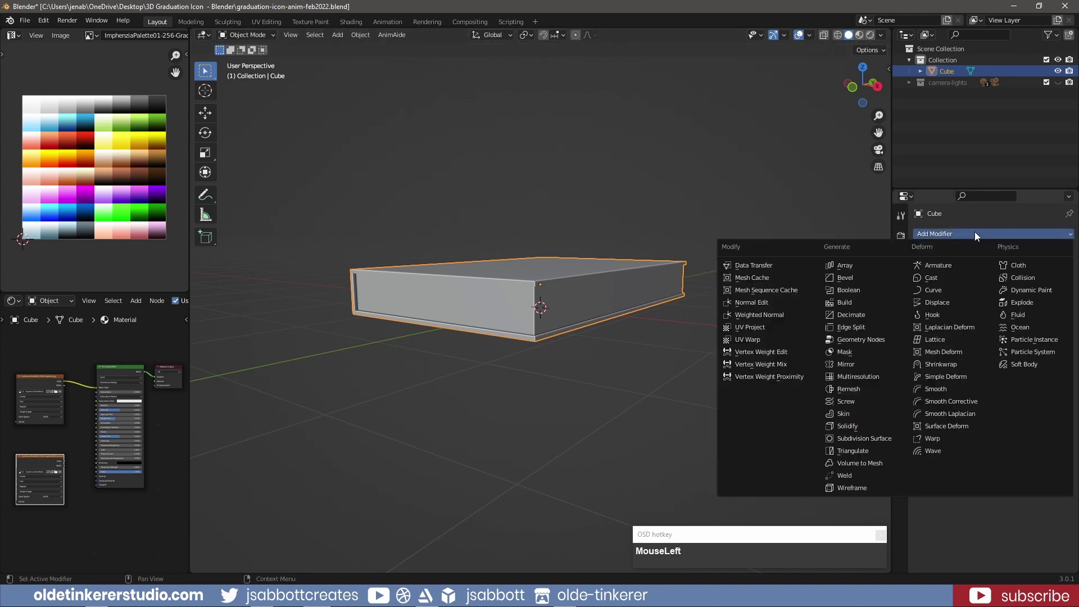
click(864, 279)
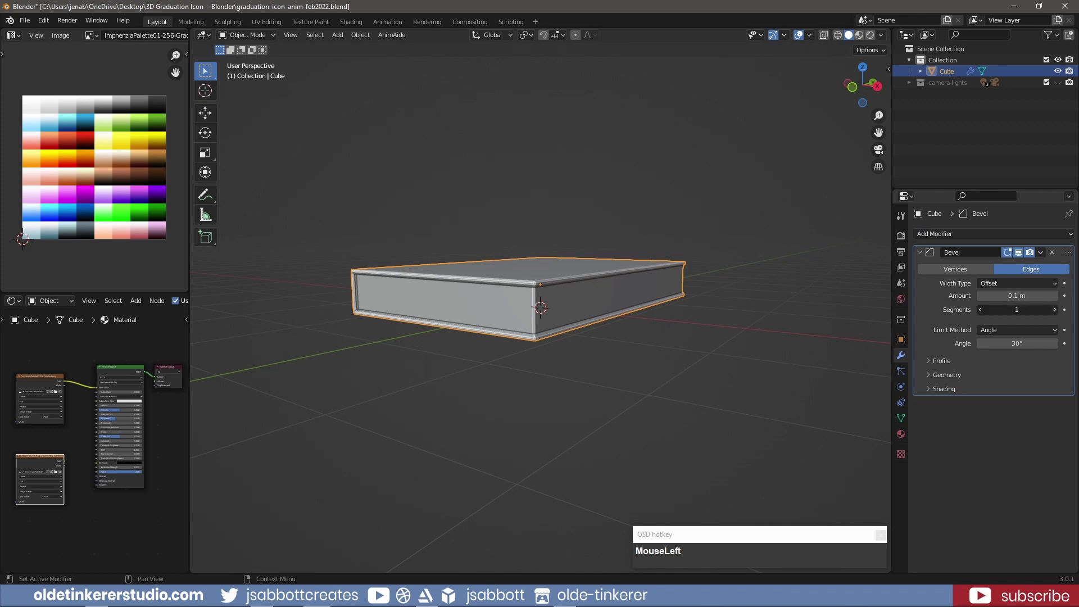
click(1056, 311)
click(1055, 310)
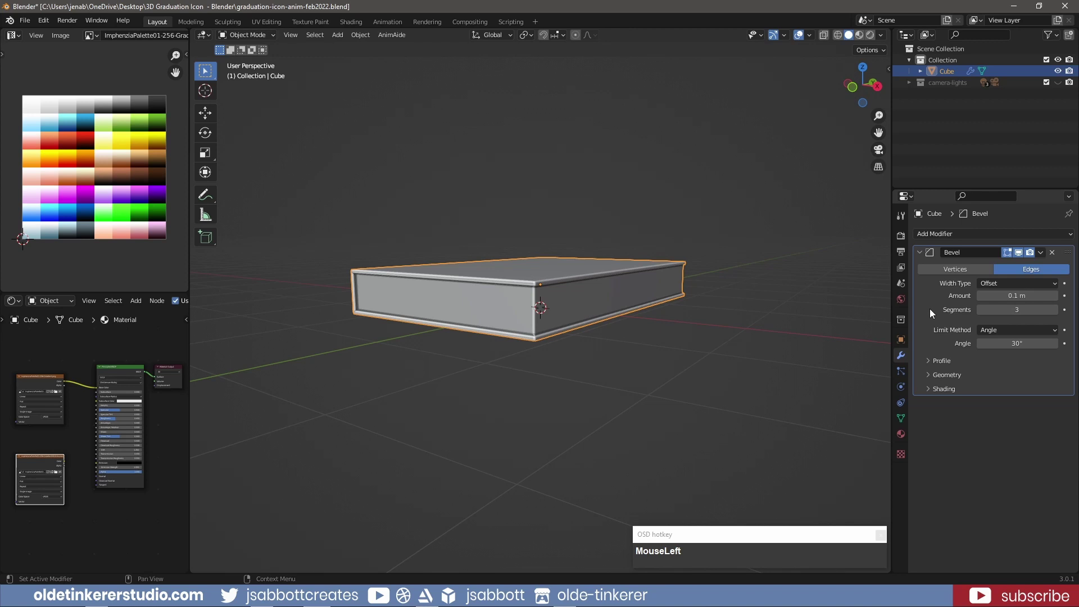
key(ctrl)
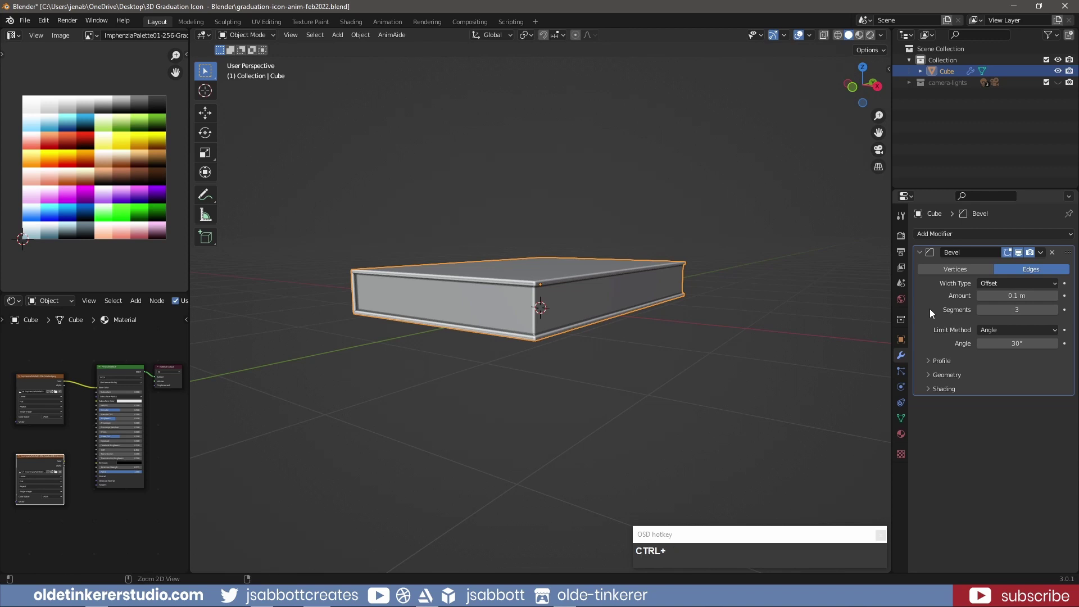
key(ctrl+a)
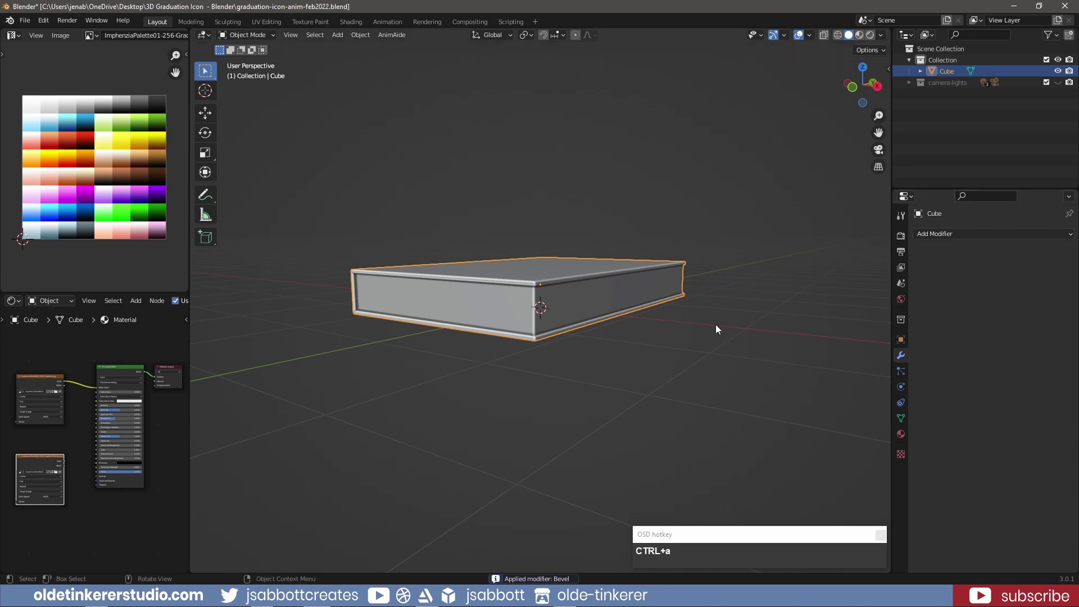
Shade the book smooth and enable Auto Smooth for its normals.
right_click(565, 270)
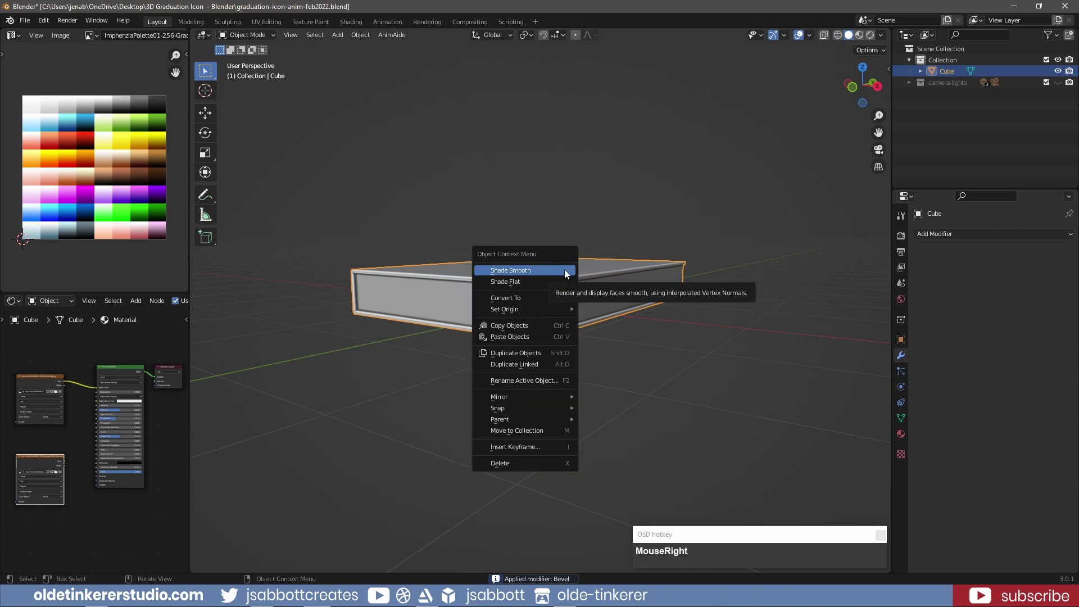
click(565, 270)
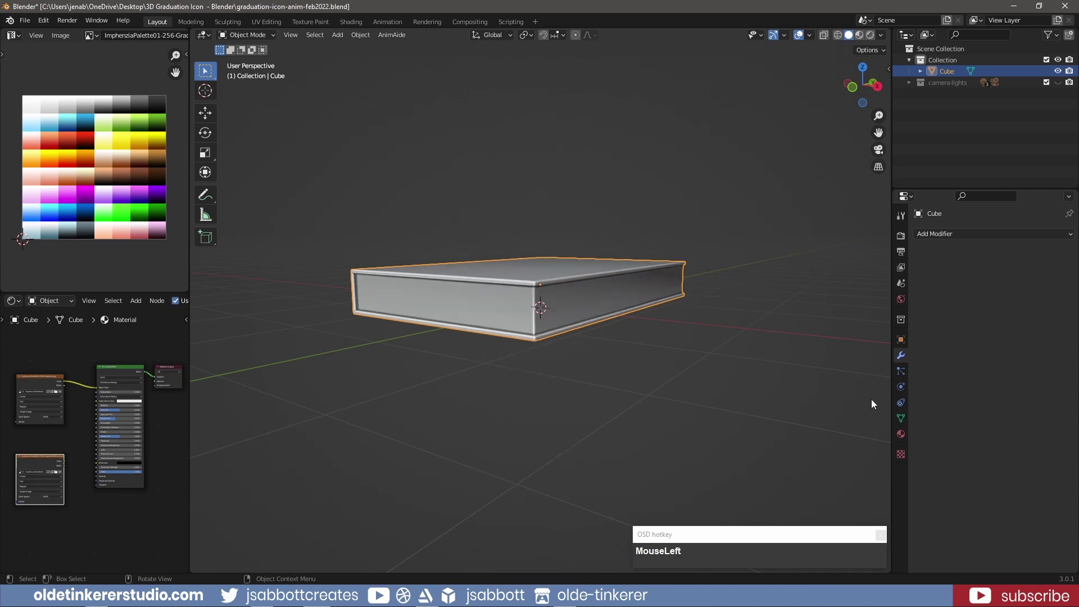
click(901, 418)
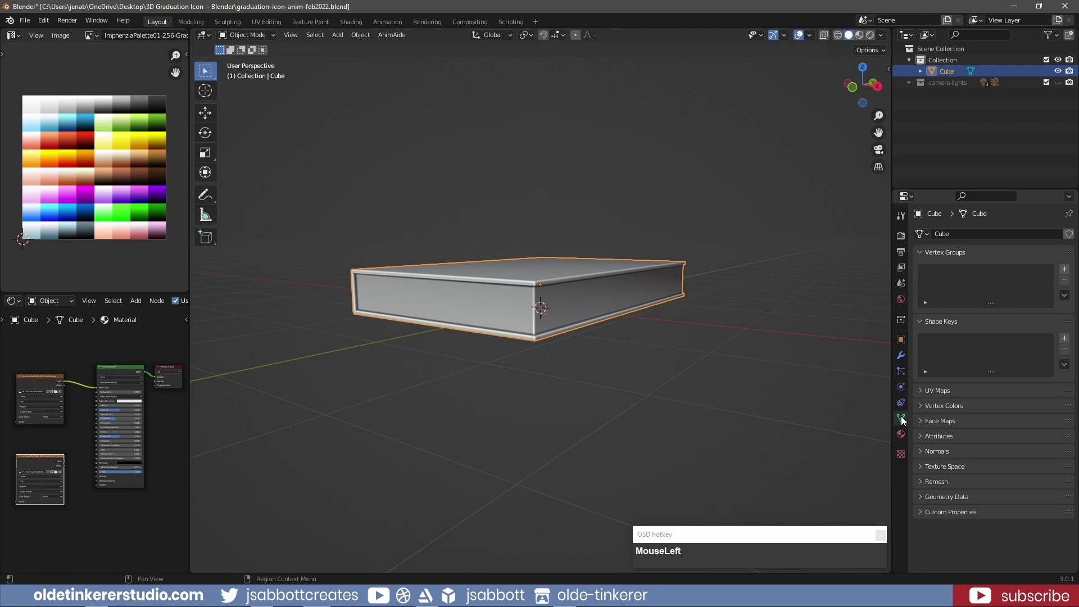
click(922, 451)
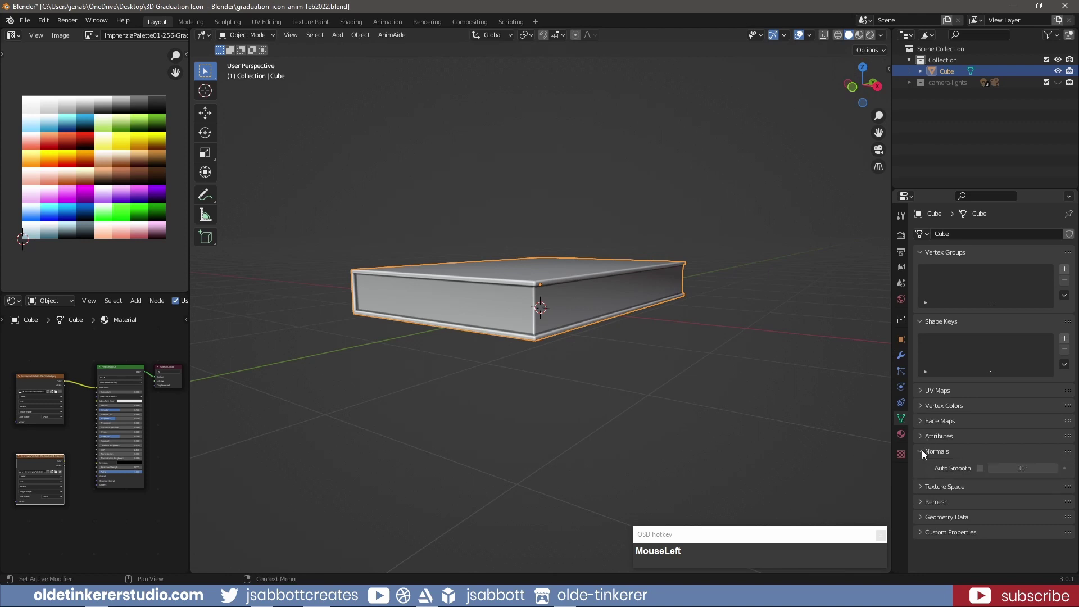
click(980, 468)
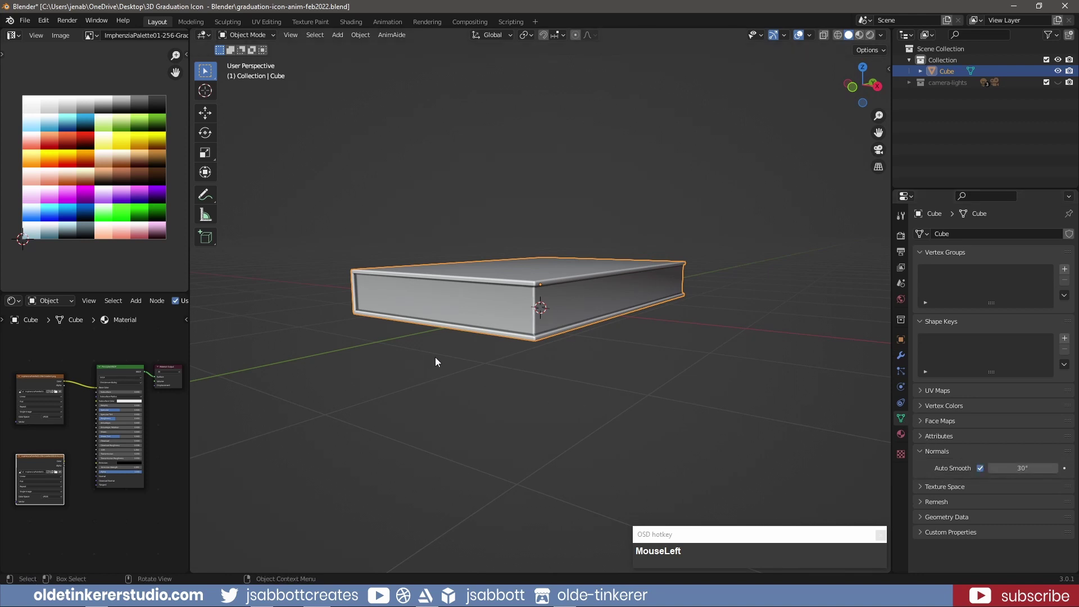
Duplicate the book in place, working in the front orthographic view.
middle_drag(435, 355, 662, 328)
scroll(663, 328, down, 2)
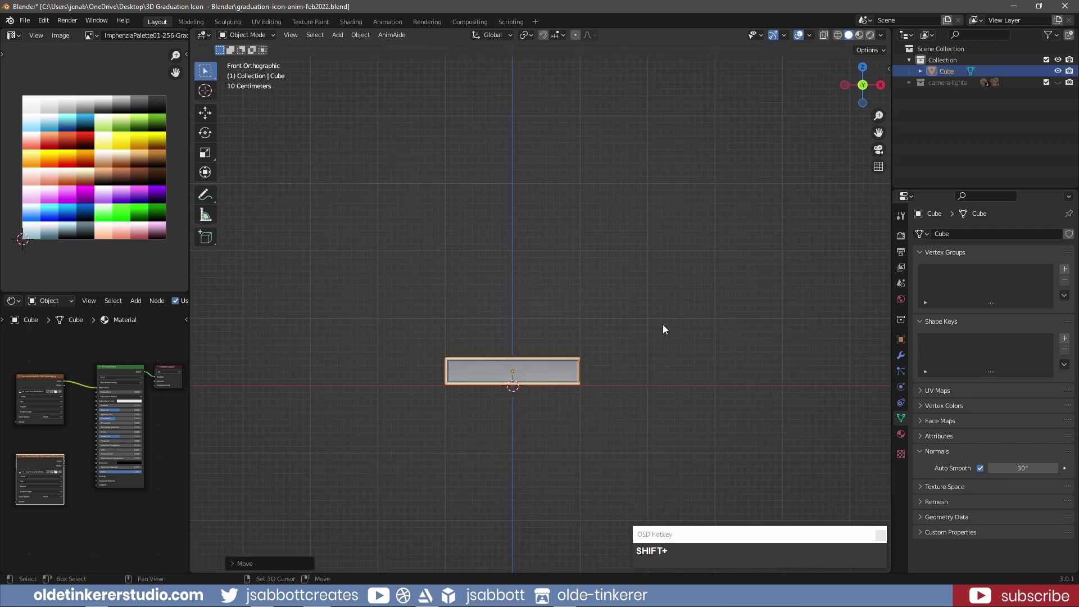
key(shift+d)
key(Escape)
Try moving the duplicated book up 4 m along Z and undo that move.
key(g)
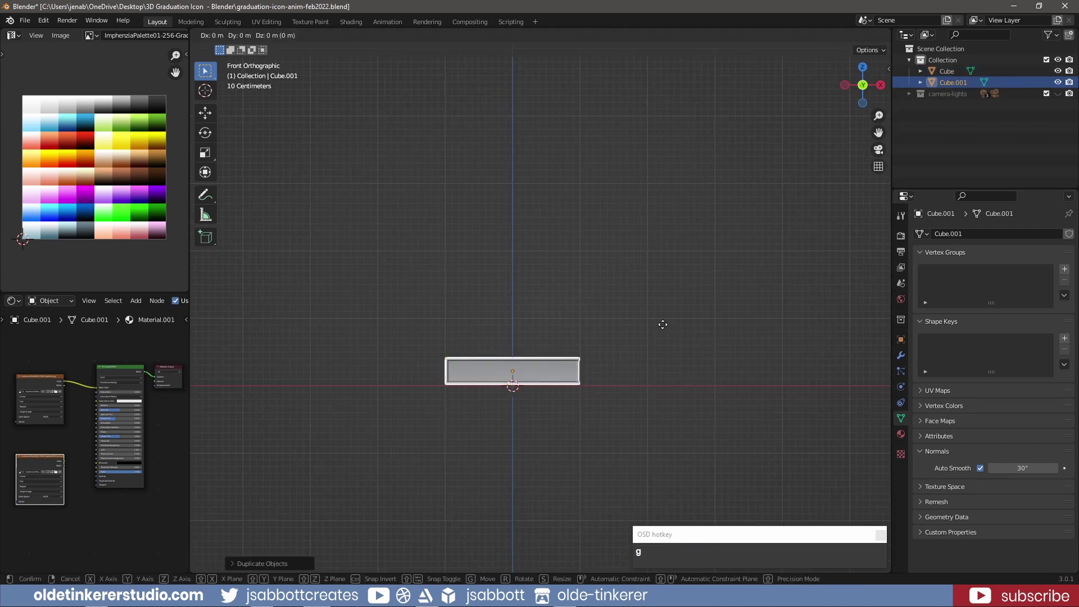
key(z)
key(KP_4)
key(Return)
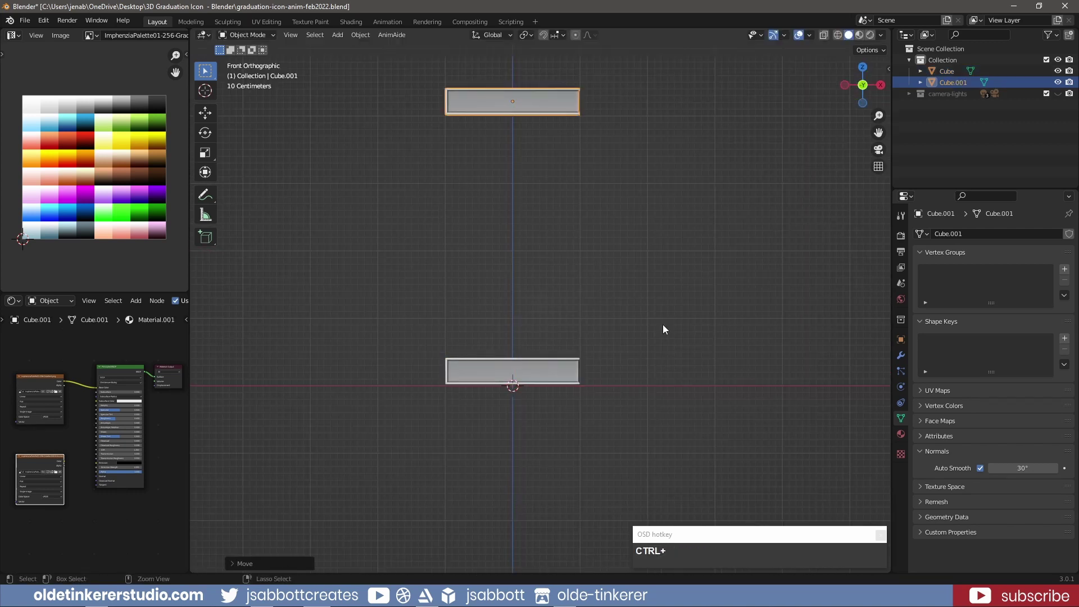
key(ctrl+z)
Move the duplicated book up 0.4 m along Z to stack it on the first.
key(g)
key(z)
key(KP_4)
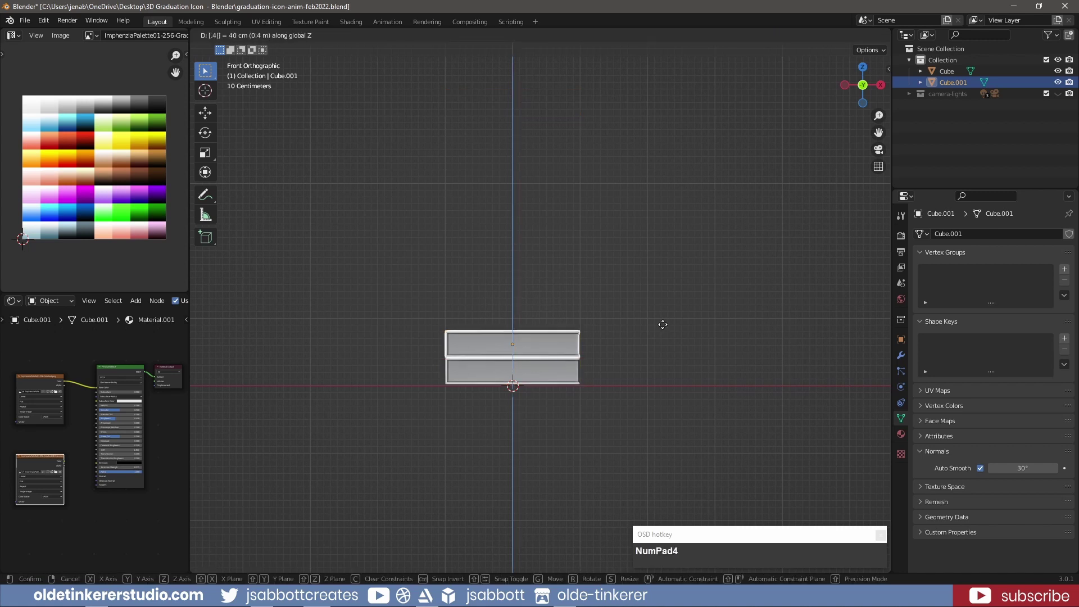
click(663, 329)
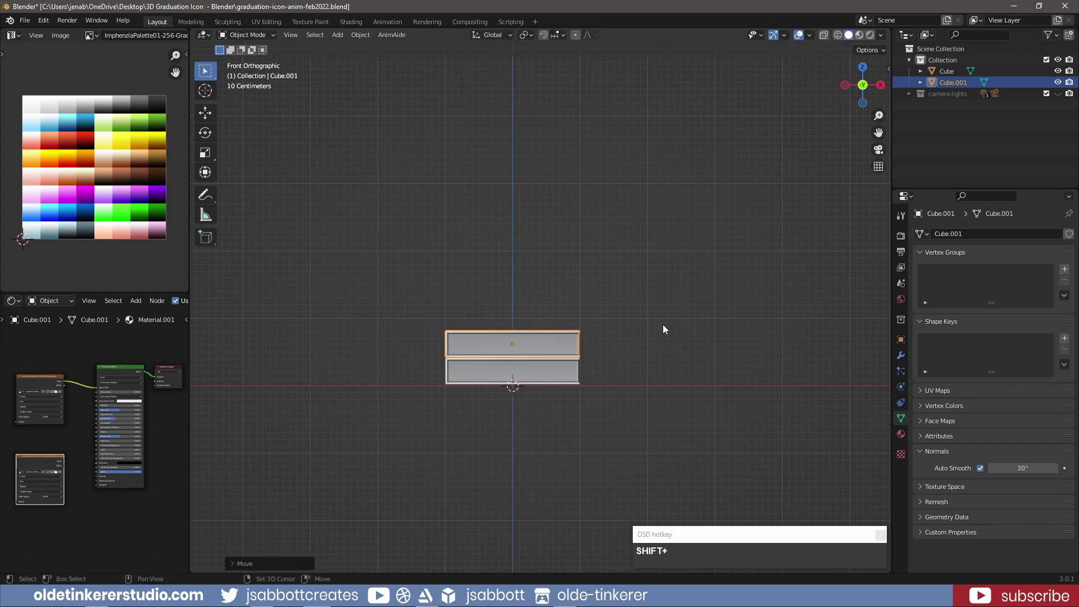
Duplicate the upper book and move the copy up 0.4 m along Z to form a third book on the stack.
key(shift+d)
key(g)
key(z)
key(KP_4)
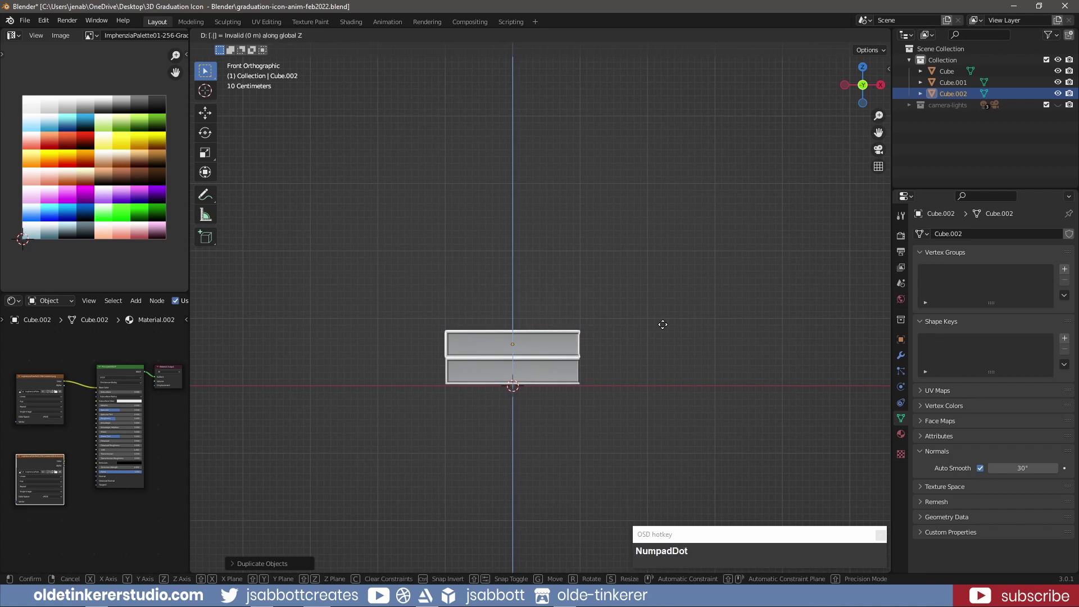
click(662, 324)
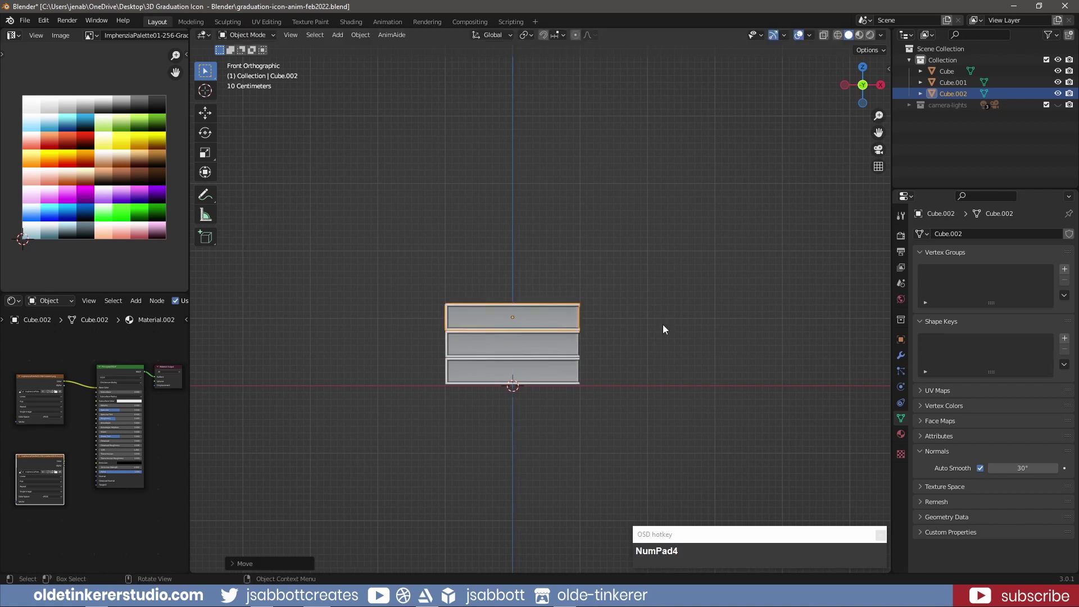
Rotate the middle book around the Z axis so it sits askew in the stack.
click(543, 348)
middle_drag(673, 310, 630, 376)
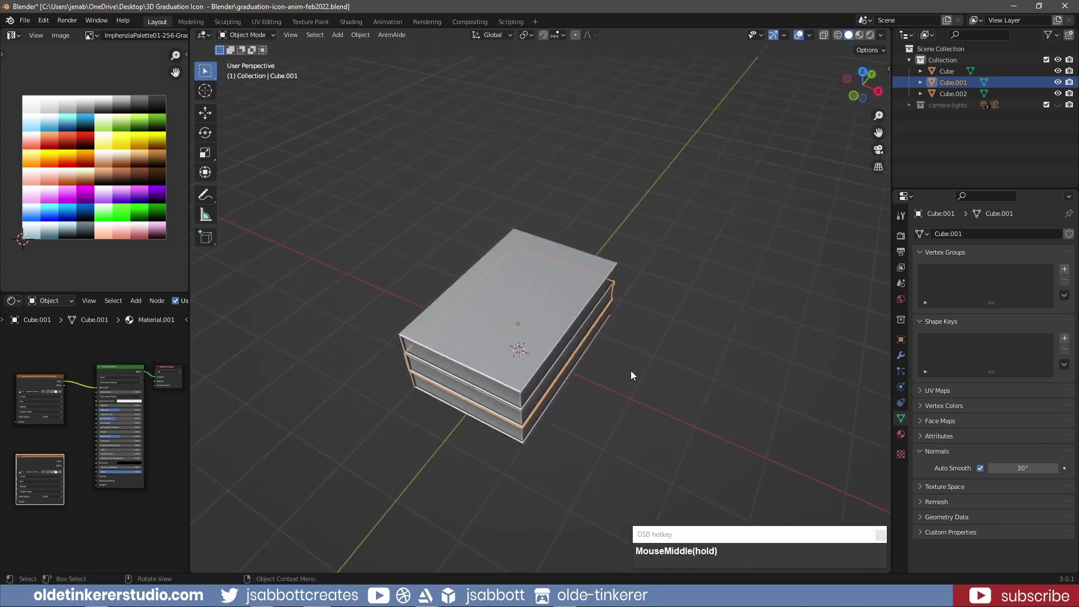
key(r)
key(z)
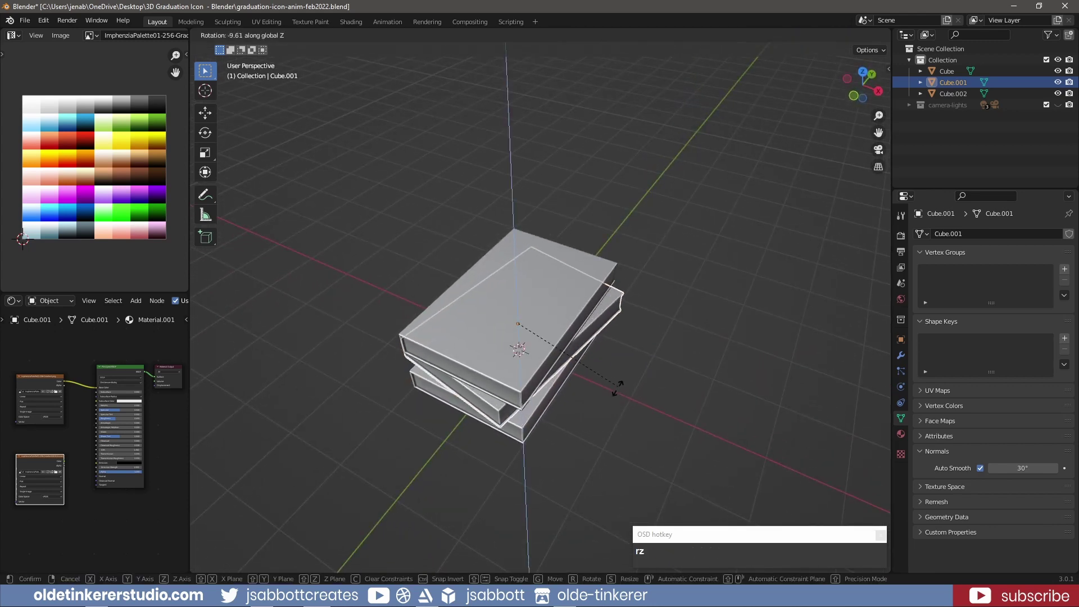
click(602, 400)
Rotate the top book around the Z axis in the opposite direction to the middle book.
click(507, 355)
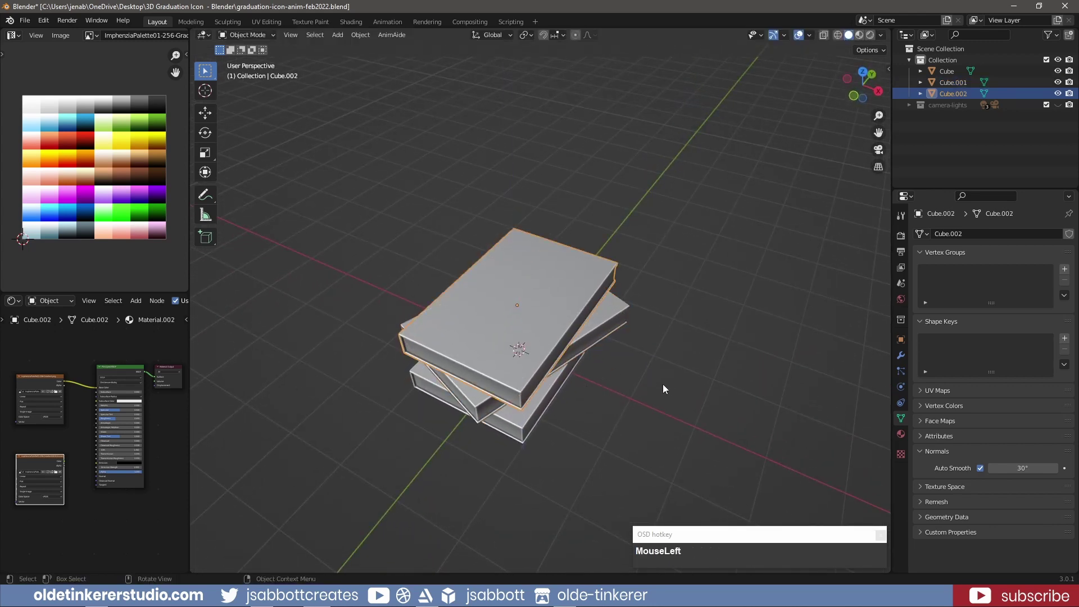
key(r)
key(z)
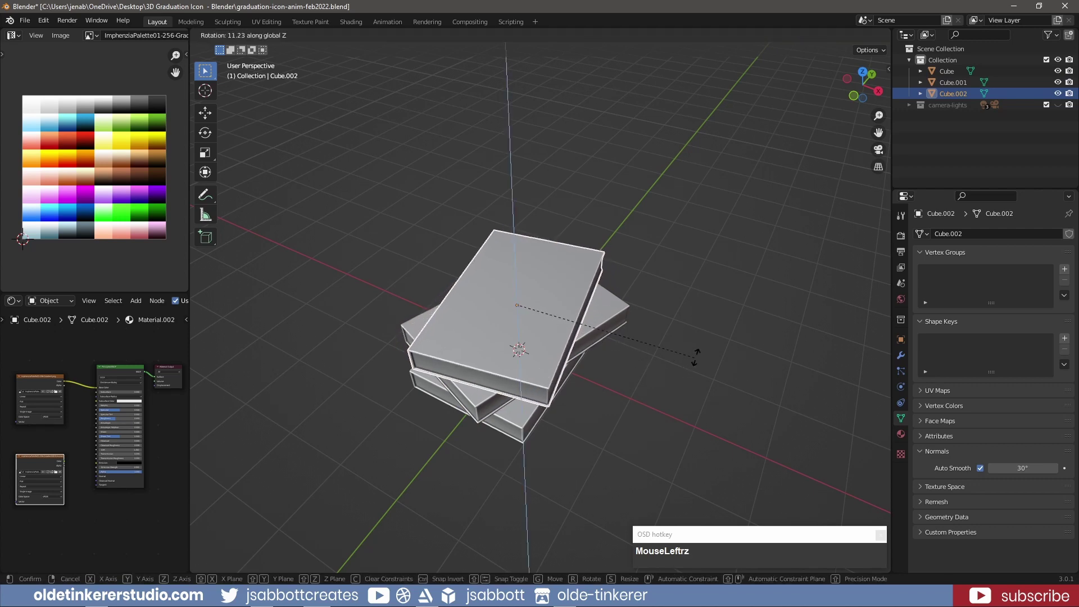
click(696, 357)
Add a cube mesh in the front orthographic view and move it up along Z, clear of the book stack.
middle_drag(659, 389, 656, 379)
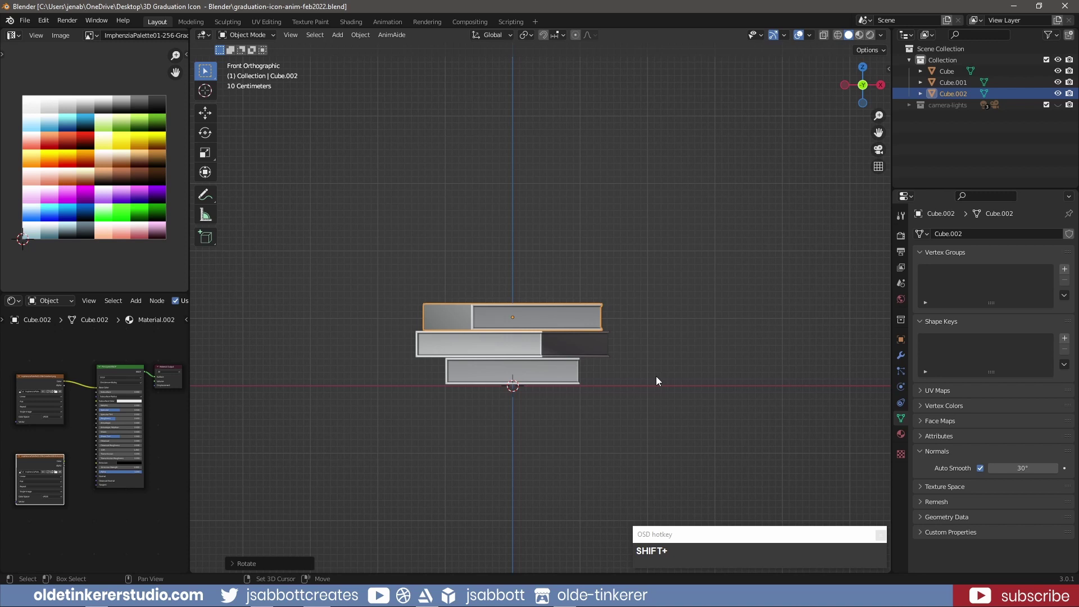
key(shift+a)
mouse_move(657, 360)
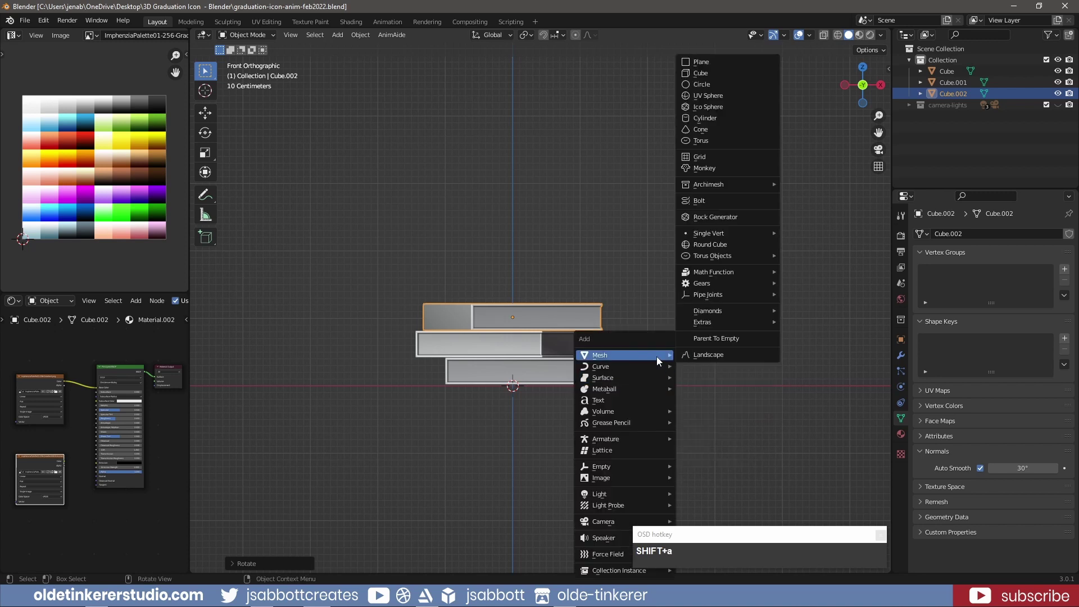
click(733, 75)
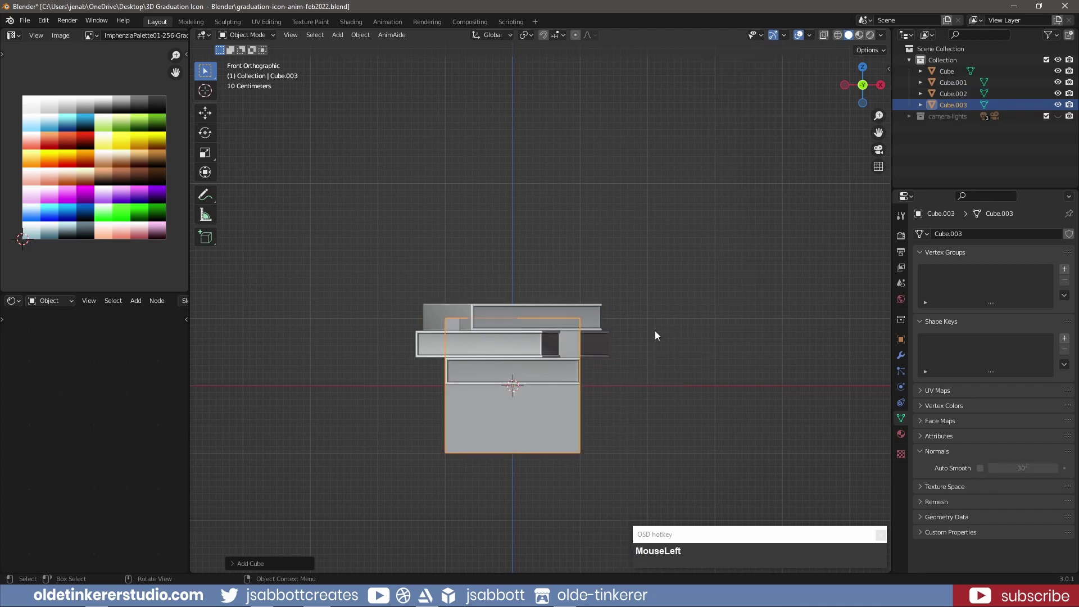
key(g)
key(z)
click(659, 157)
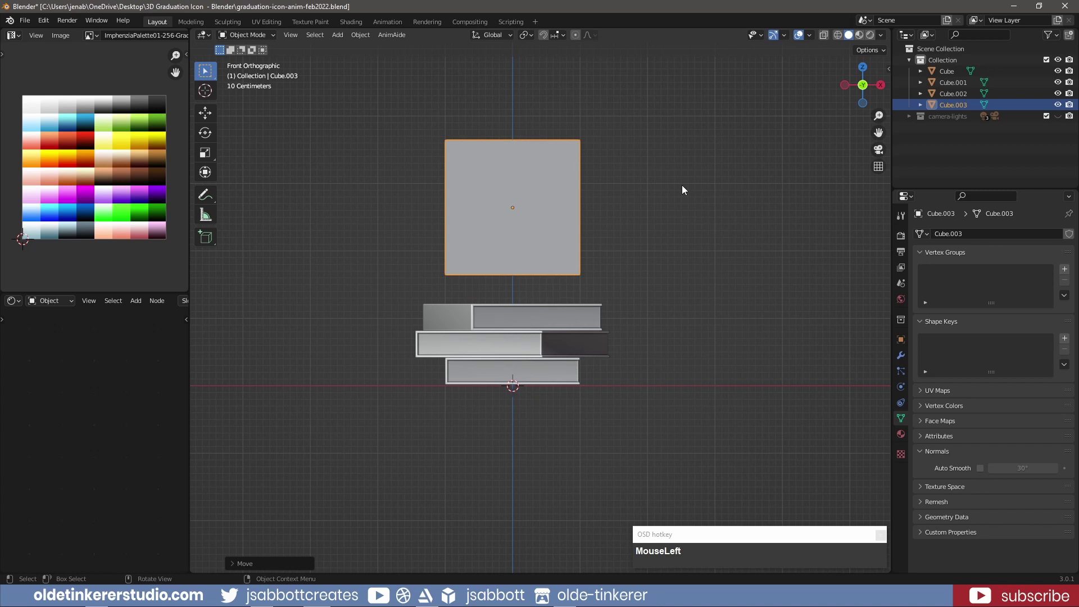
Flatten the new cube by scaling it to 0.02 along Z and apply its scale.
key(s)
key(z)
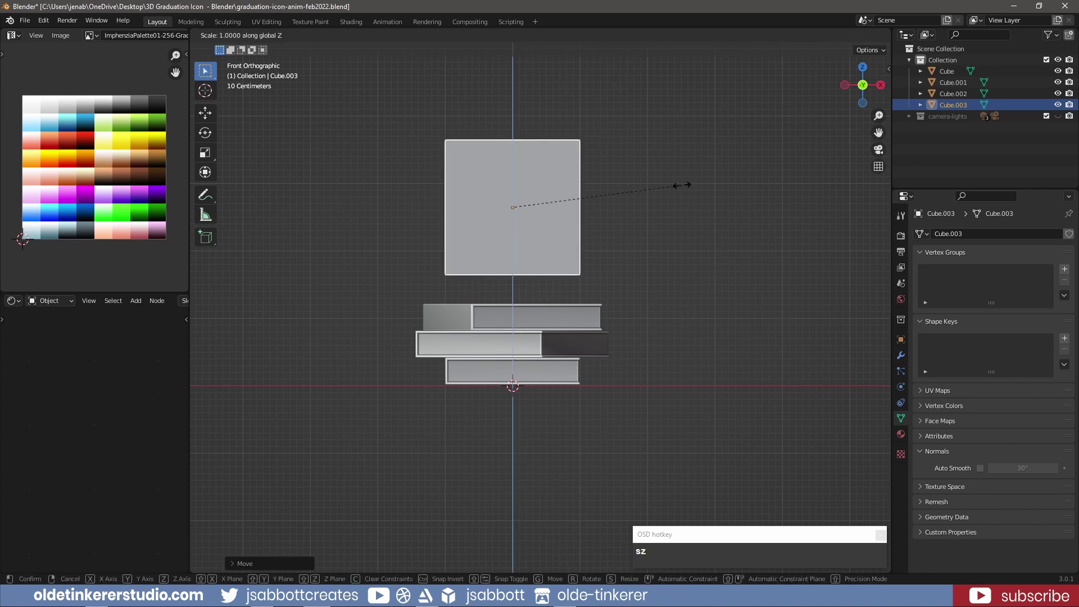
key(KP_Decimal)
key(KP_0)
key(KP_2)
click(682, 184)
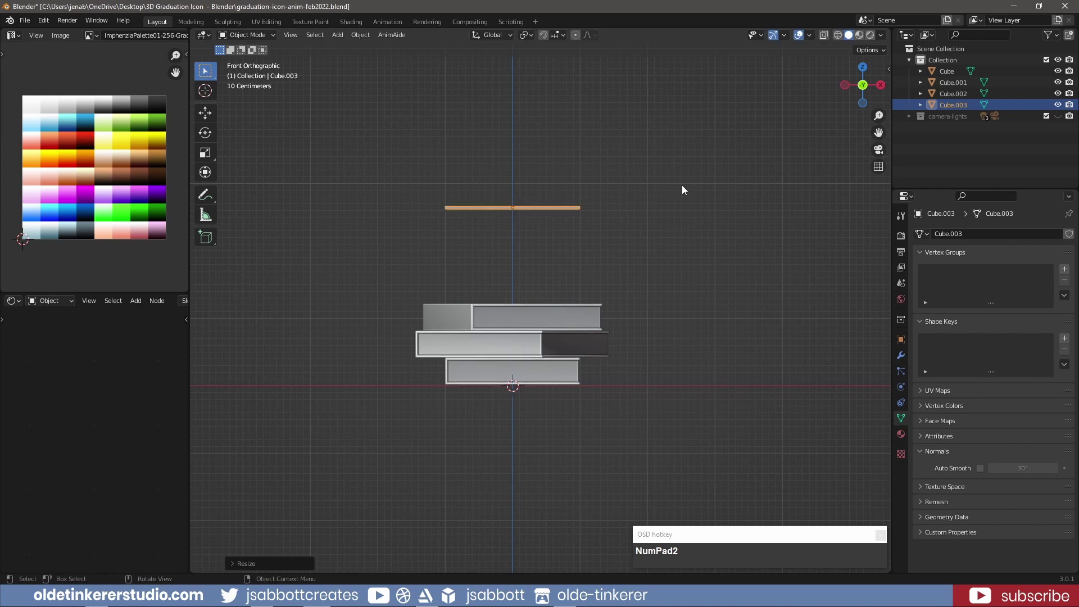
key(ctrl+a)
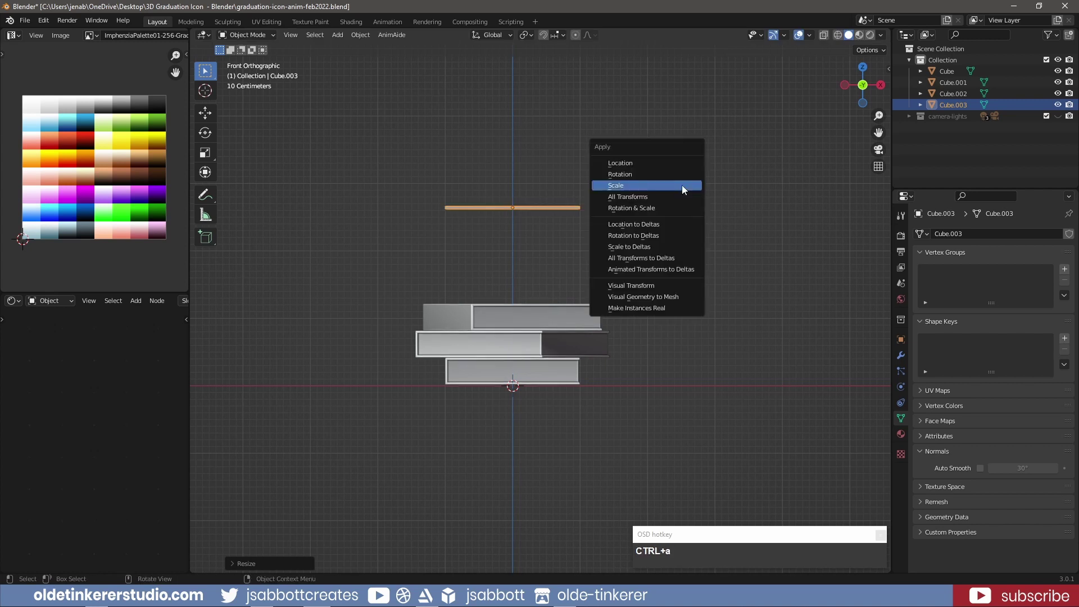
click(682, 185)
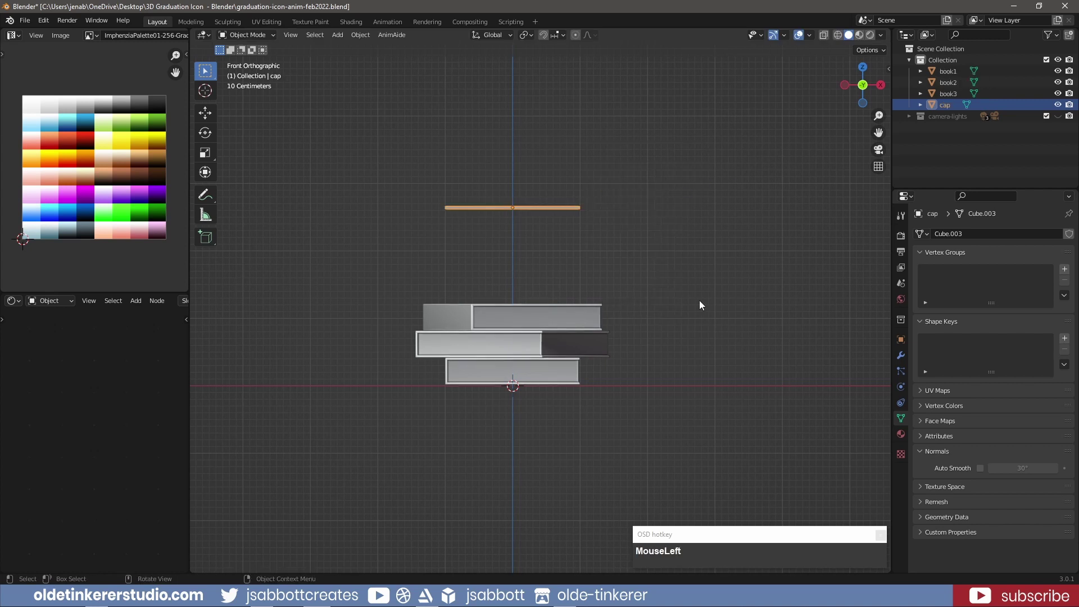
Subdivide all of the cap's faces with 6 cuts in Edit Mode.
key(Tab)
key(KP_7)
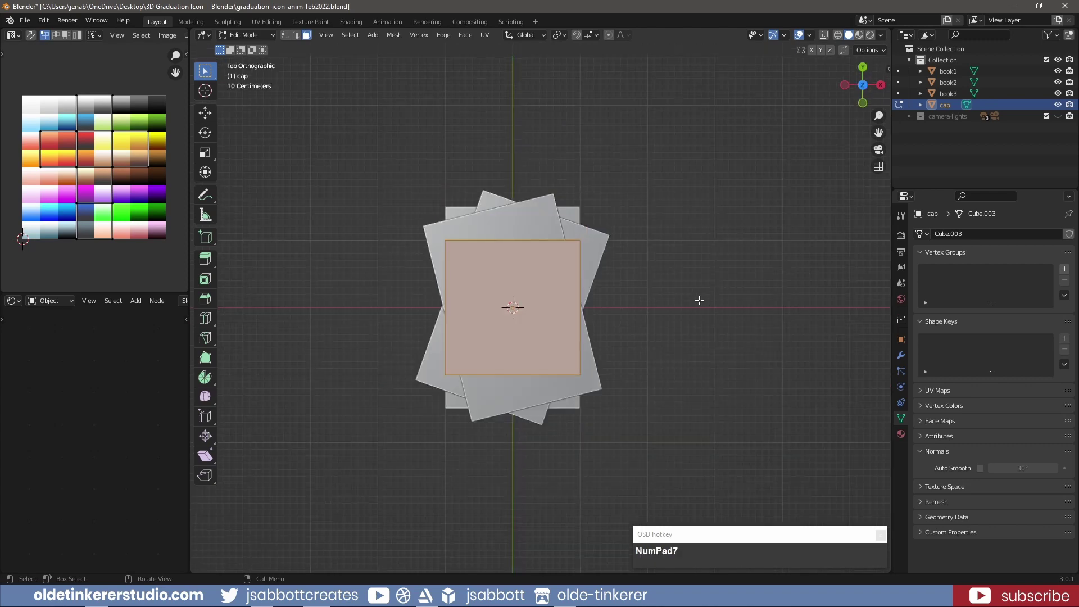
right_click(551, 273)
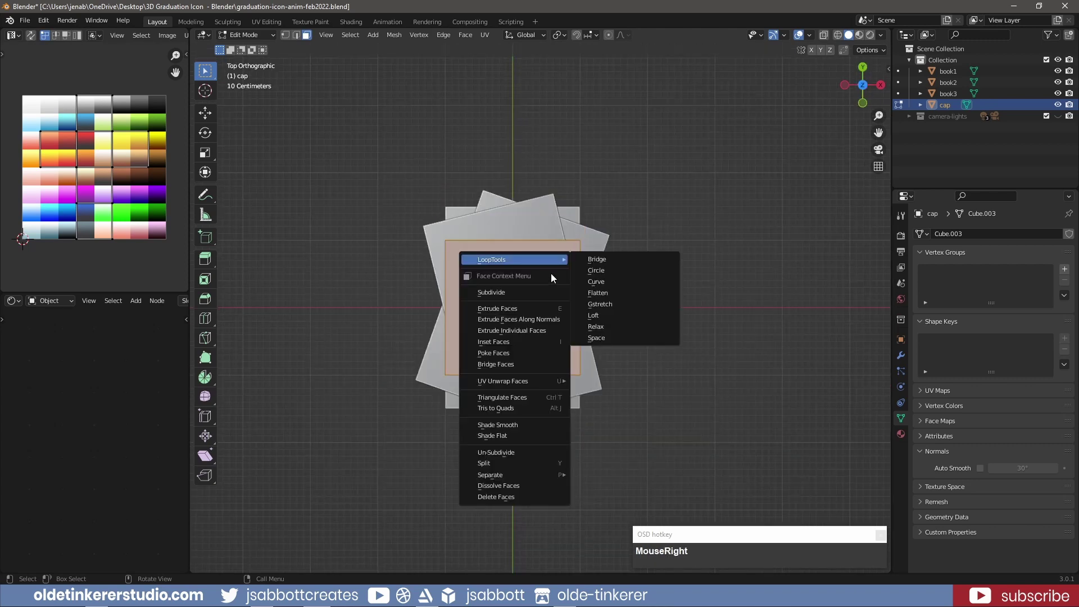
click(538, 291)
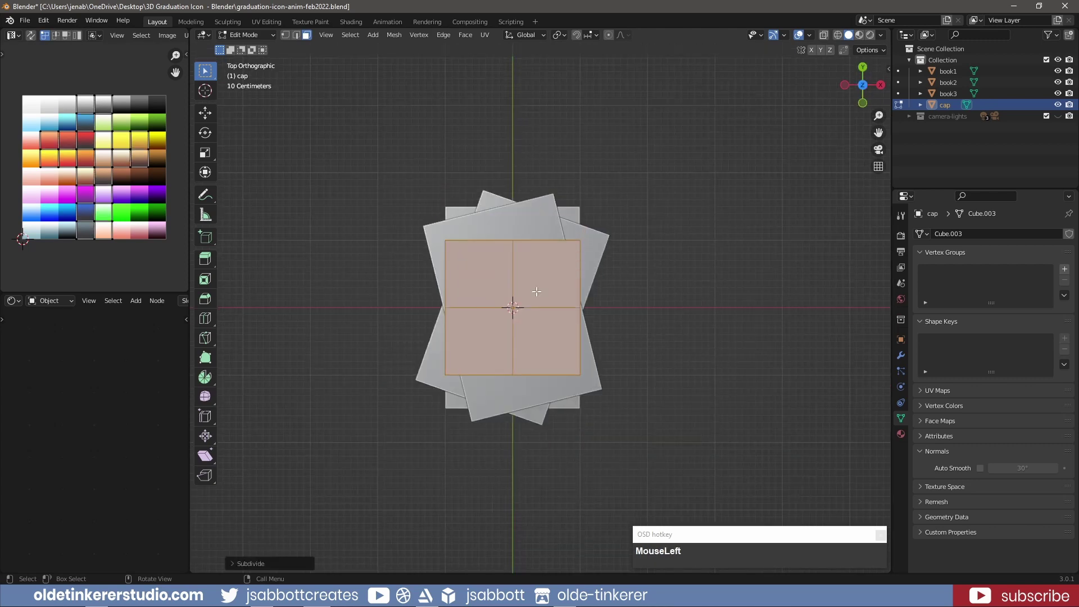
click(231, 563)
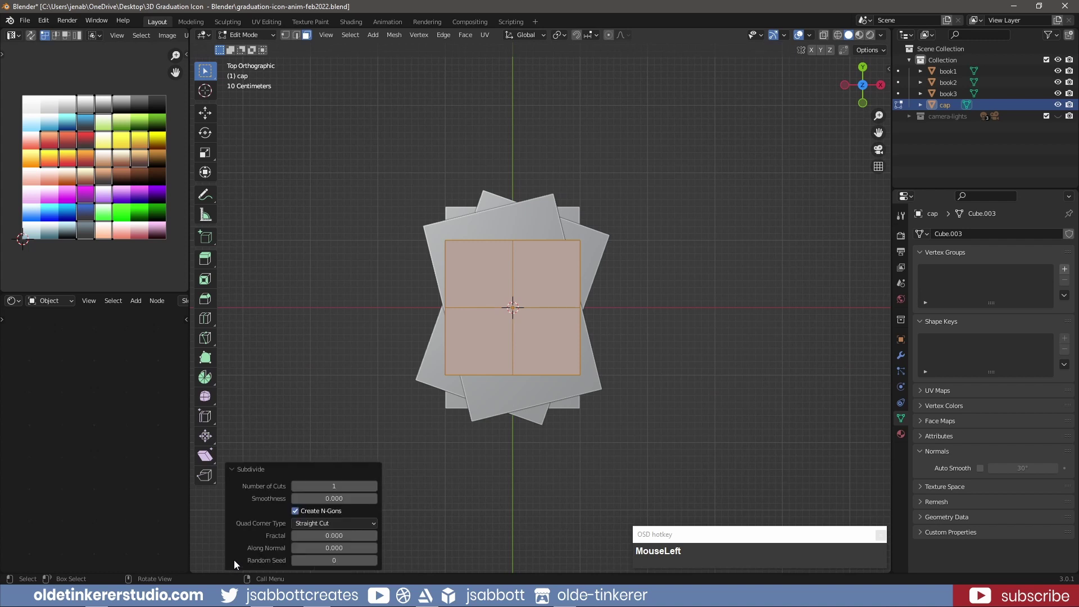
click(373, 487)
click(372, 487)
click(373, 487)
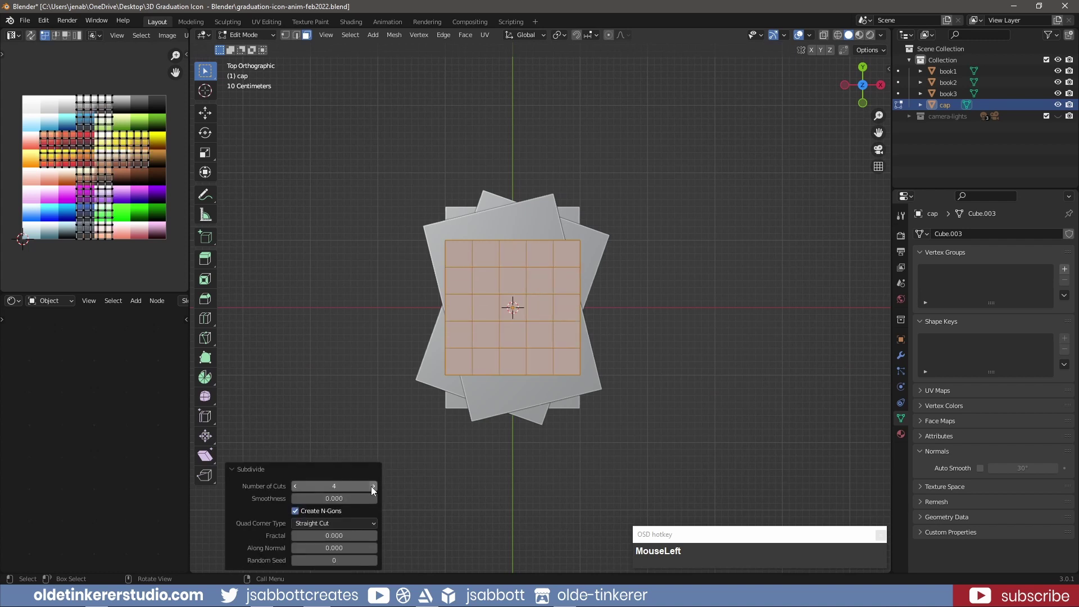
click(372, 486)
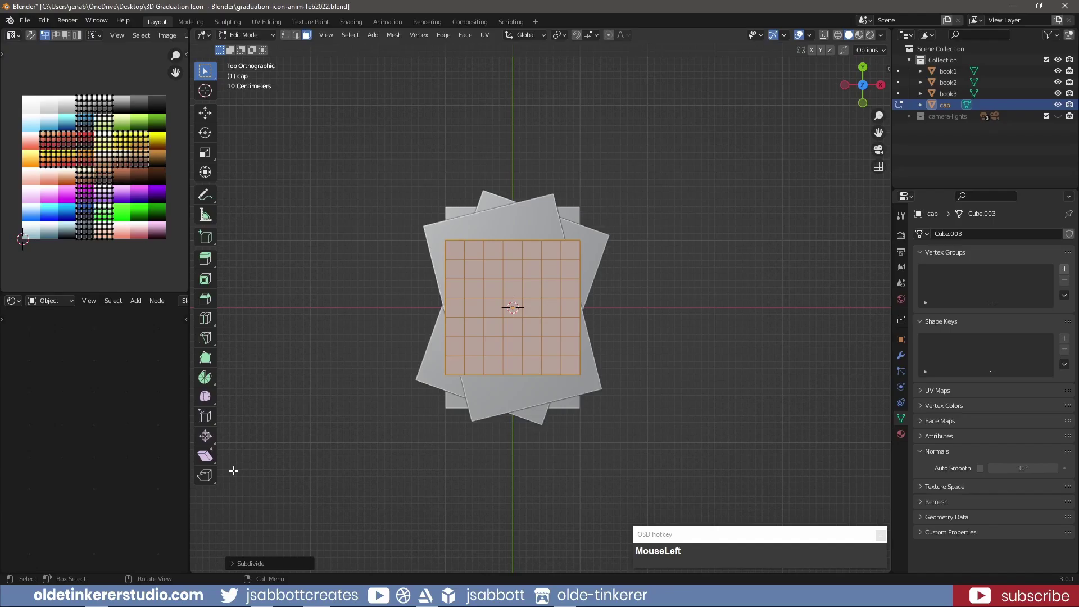
Hide book1, book2 and book3 so that only the cap is shown.
click(1058, 70)
click(1057, 82)
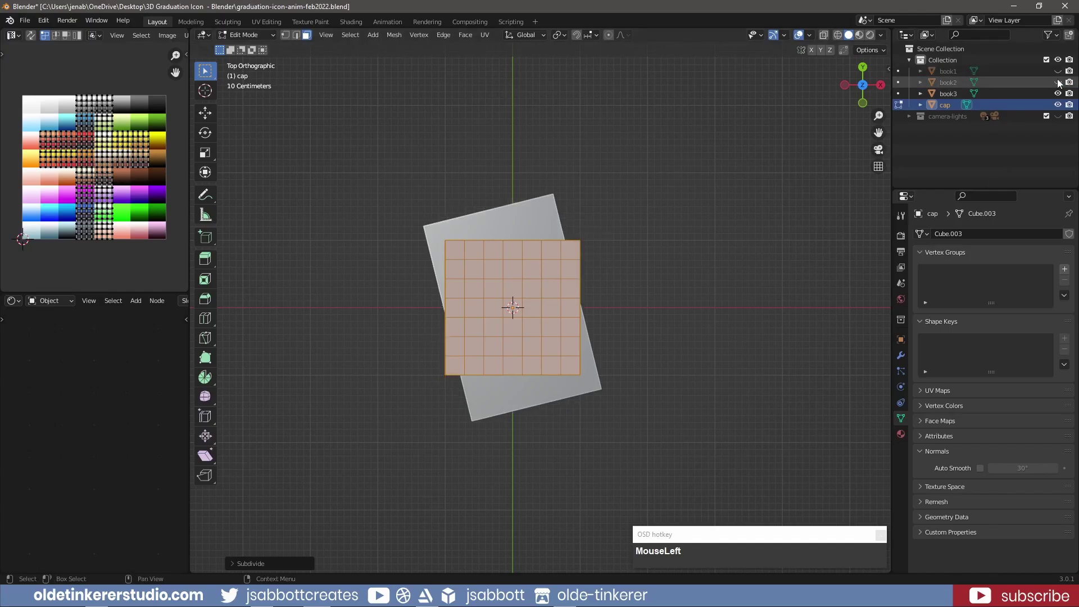
click(1058, 93)
Shape the central 3 by 3 block of faces on the cap's underside into a circle with LoopTools.
key(ctrl+KP_7)
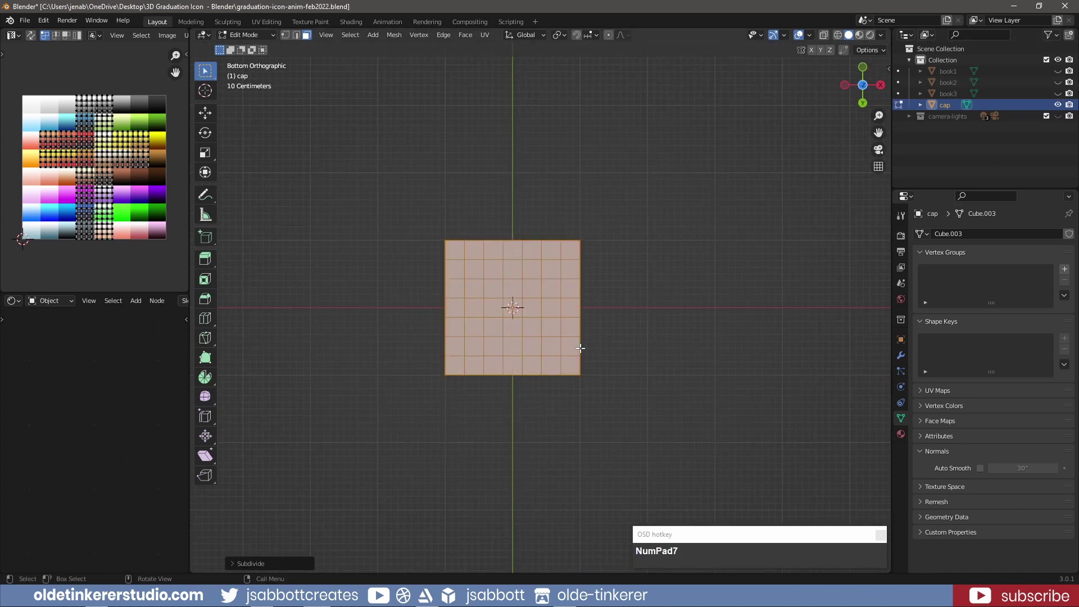
click(496, 290)
shift+click(513, 289)
shift+click(530, 288)
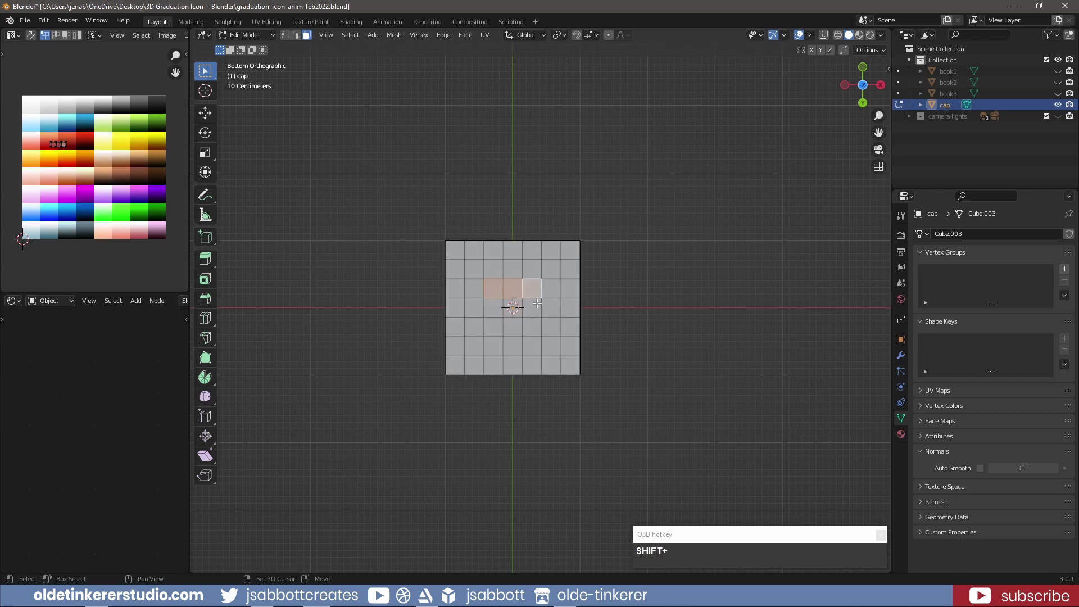
shift+click(531, 307)
shift+click(531, 326)
shift+click(508, 331)
shift+click(495, 327)
shift+click(510, 310)
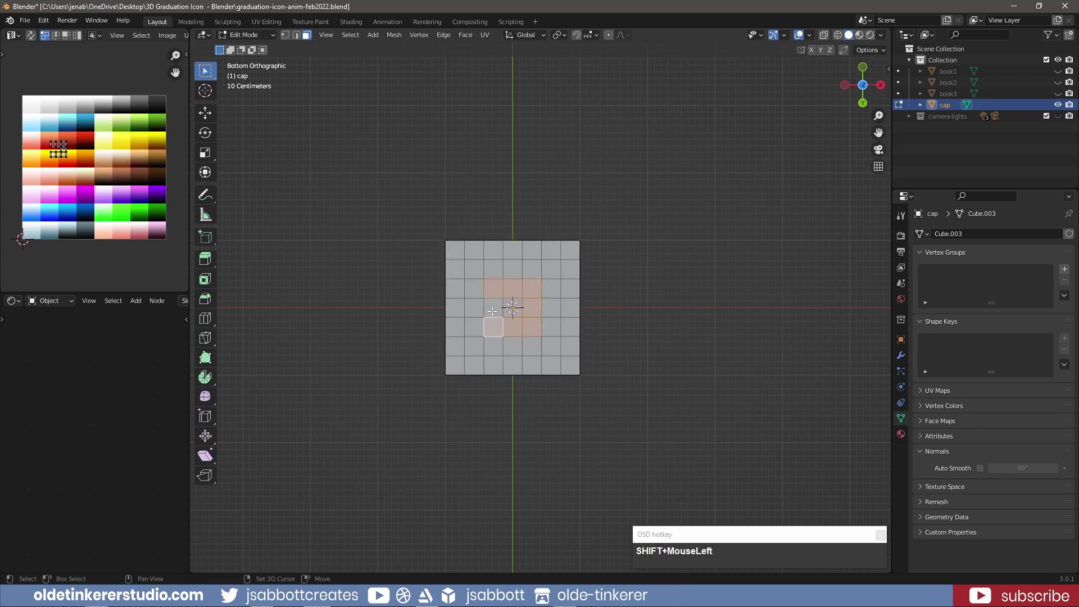
shift+click(493, 308)
shift+click(508, 312)
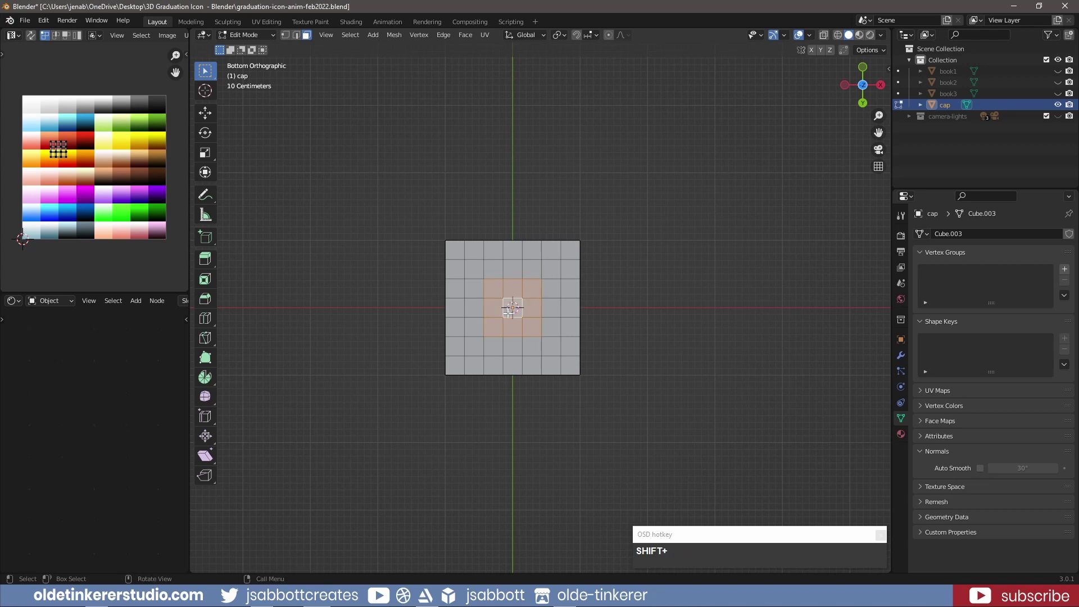
right_click(509, 313)
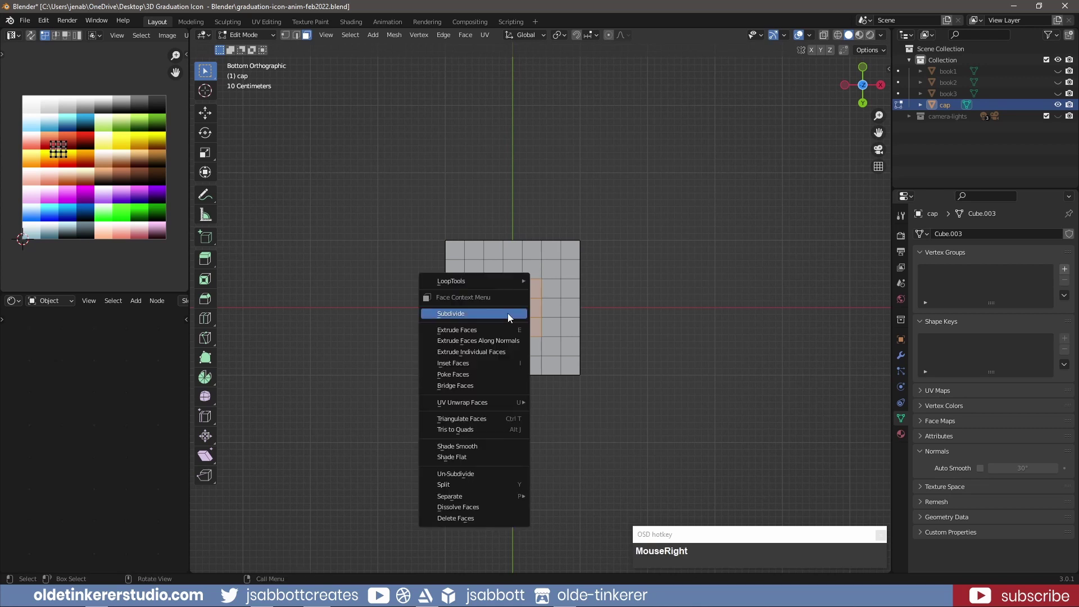
mouse_move(508, 280)
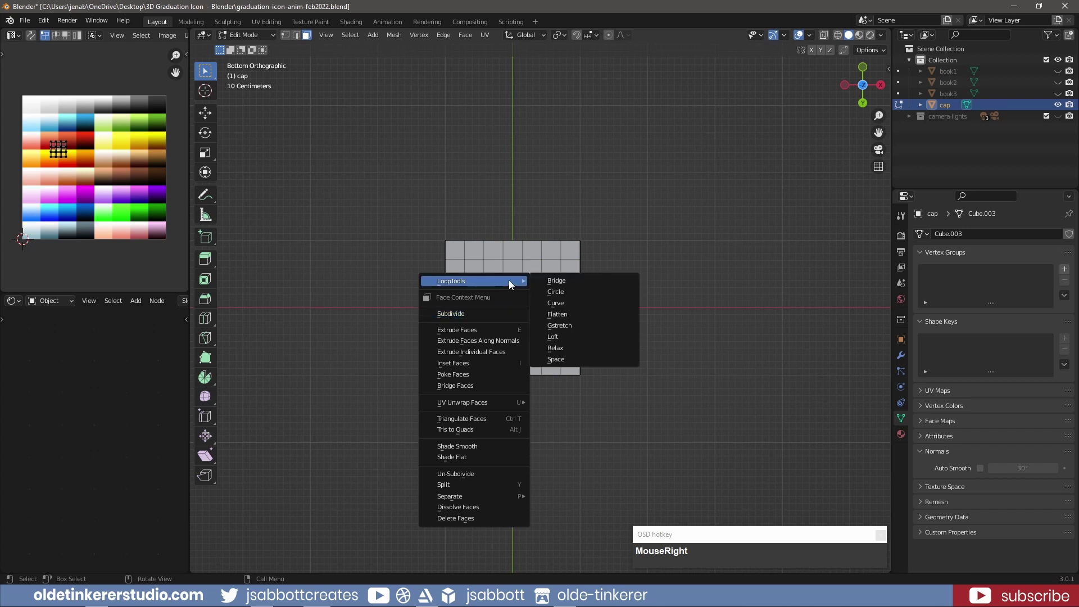
click(565, 291)
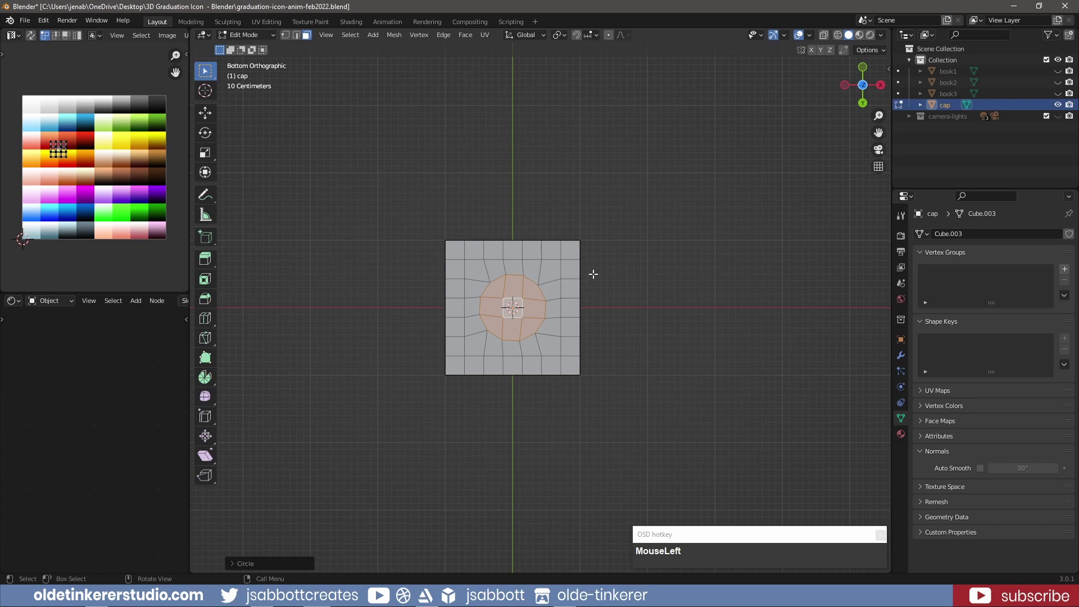
Rotate the circular face selection about -3.72° around Z to even out the surrounding edges.
key(r)
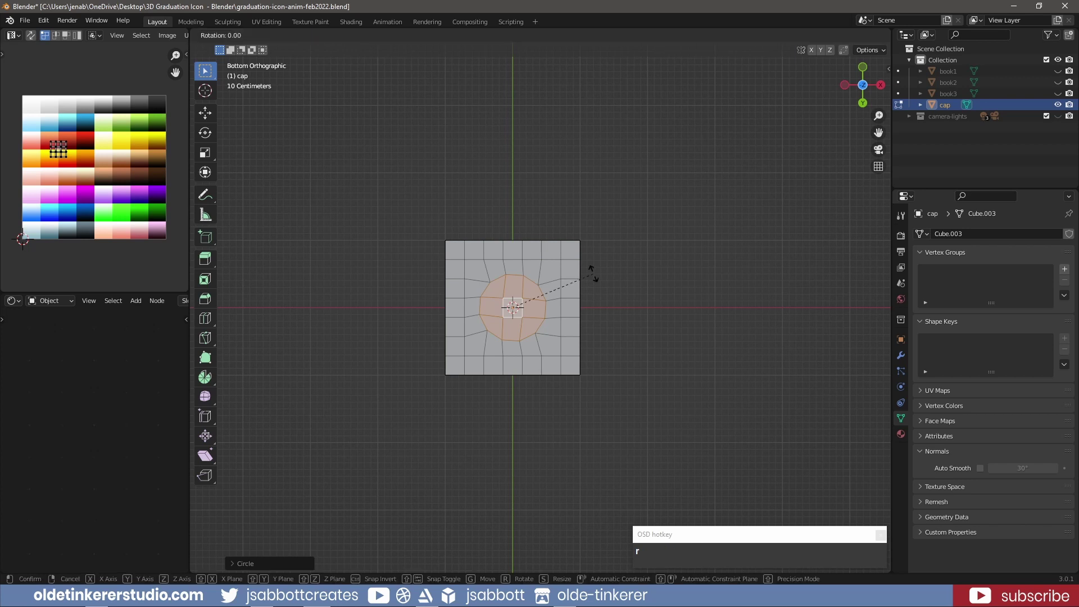
key(z)
key(shift)
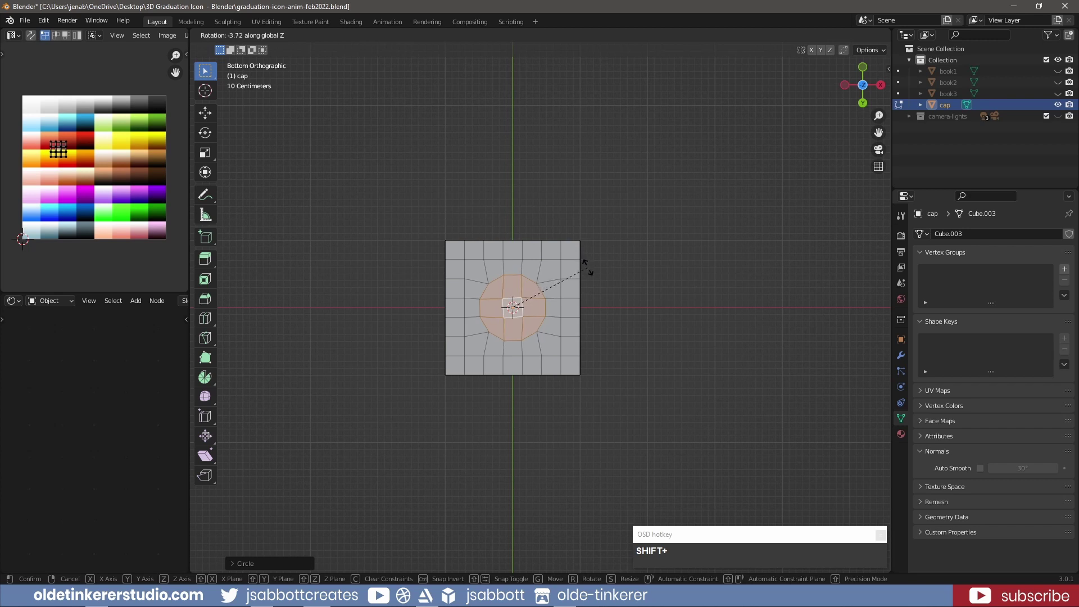
click(587, 268)
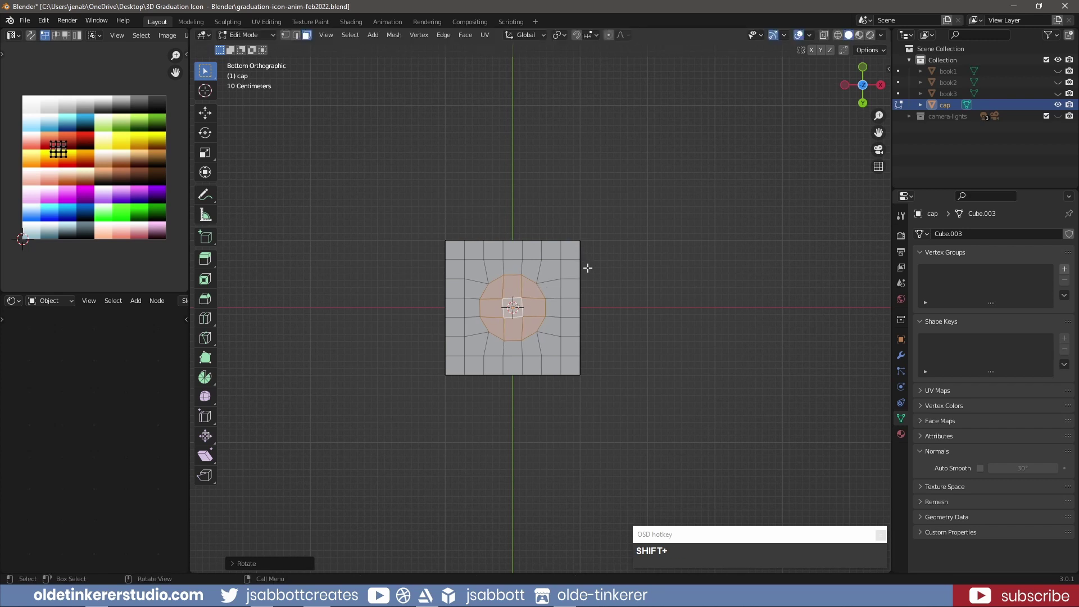
Extrude the circular faces 1 m downward from the cap board, working in the front view.
key(KP_1)
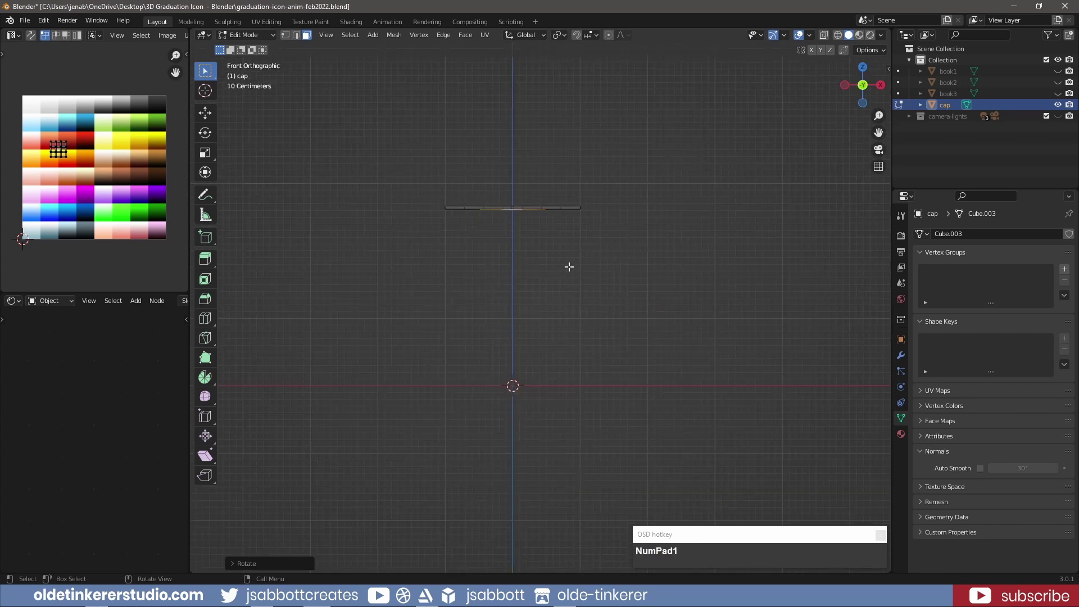
key(e)
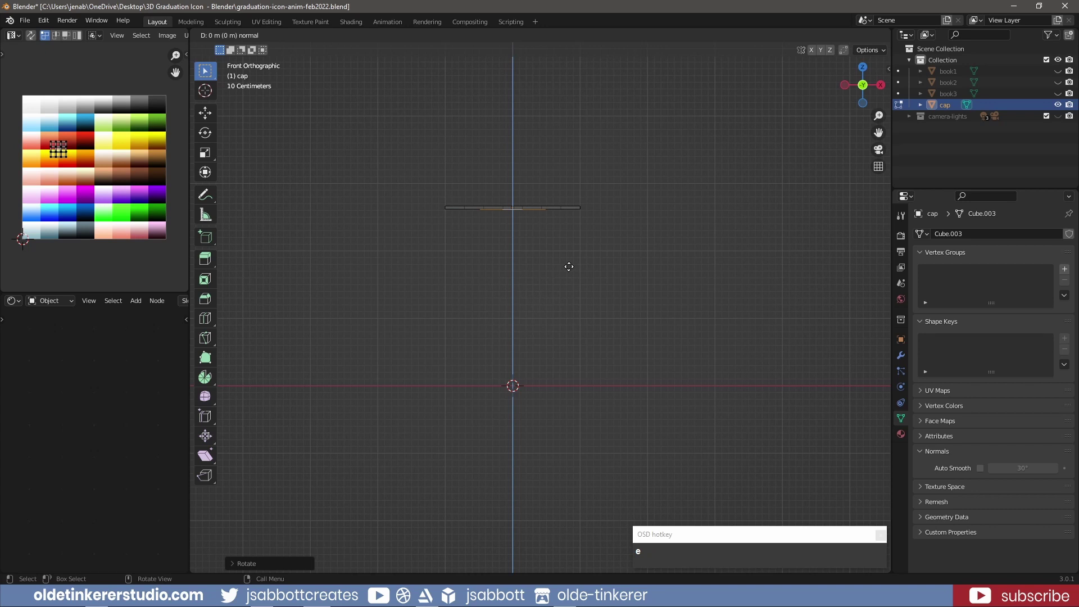
key(KP_1)
click(568, 267)
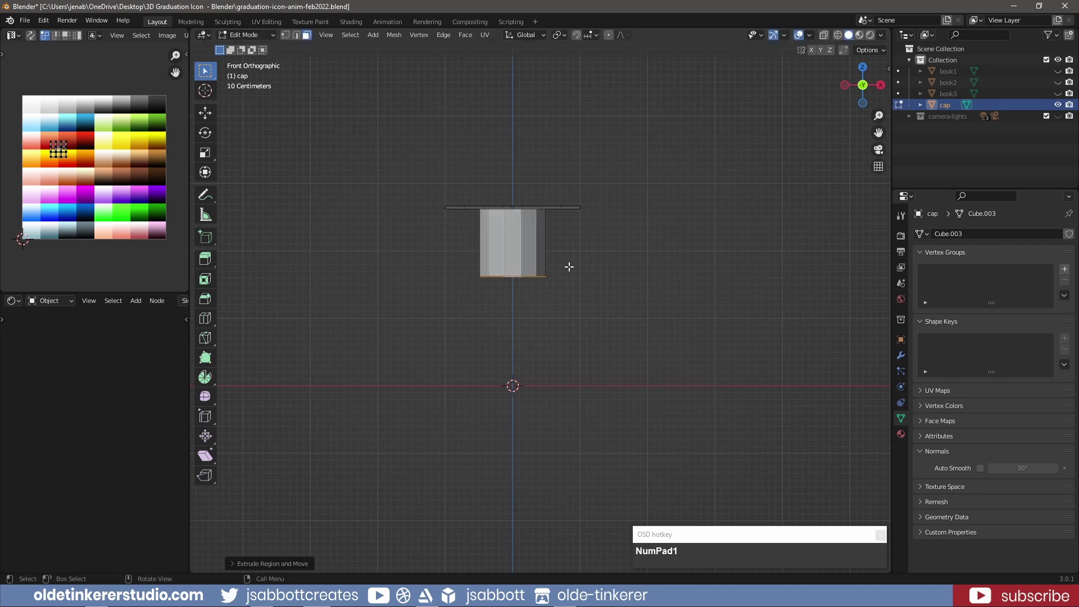
Widen the bottom of the cap's extruded crown by scaling it about 1.27 in X and Y only.
key(s)
key(shift+z)
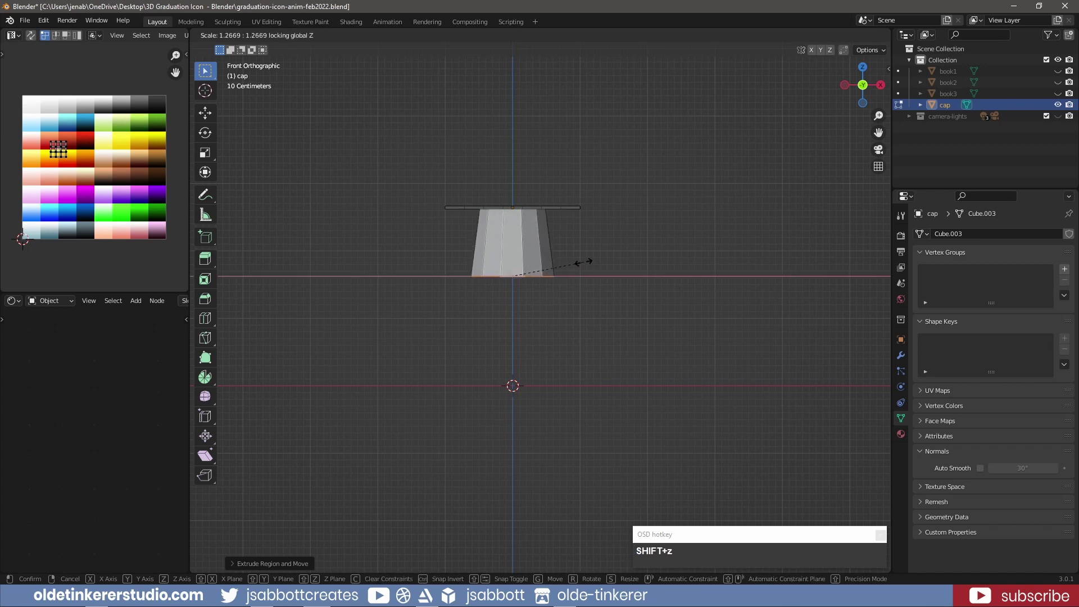
click(585, 262)
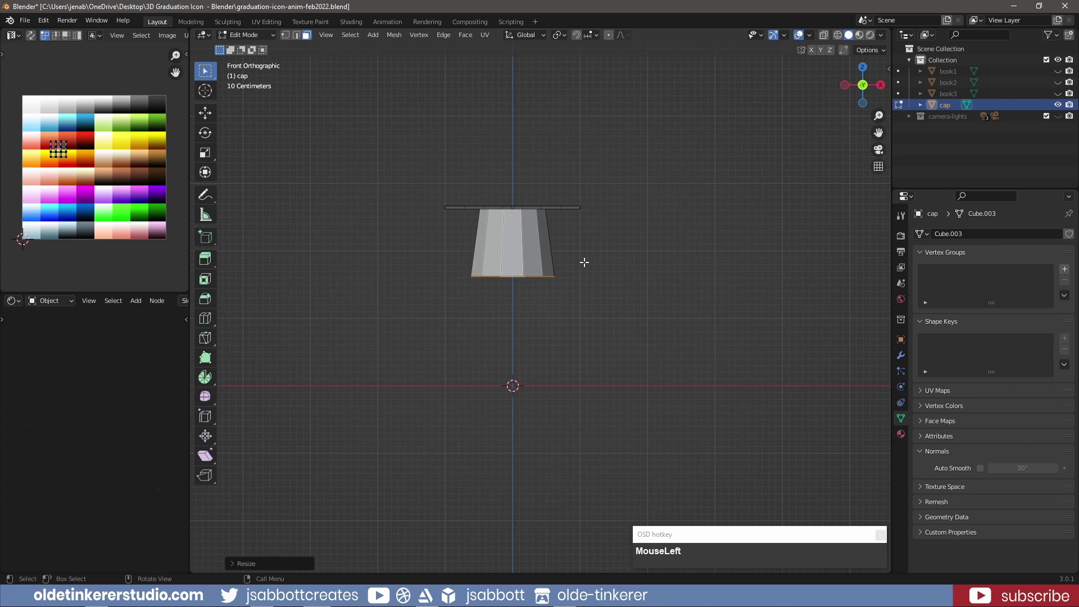
Subdivide the center face on top of the cap board with 2 cuts, working in the top view.
key(KP_7)
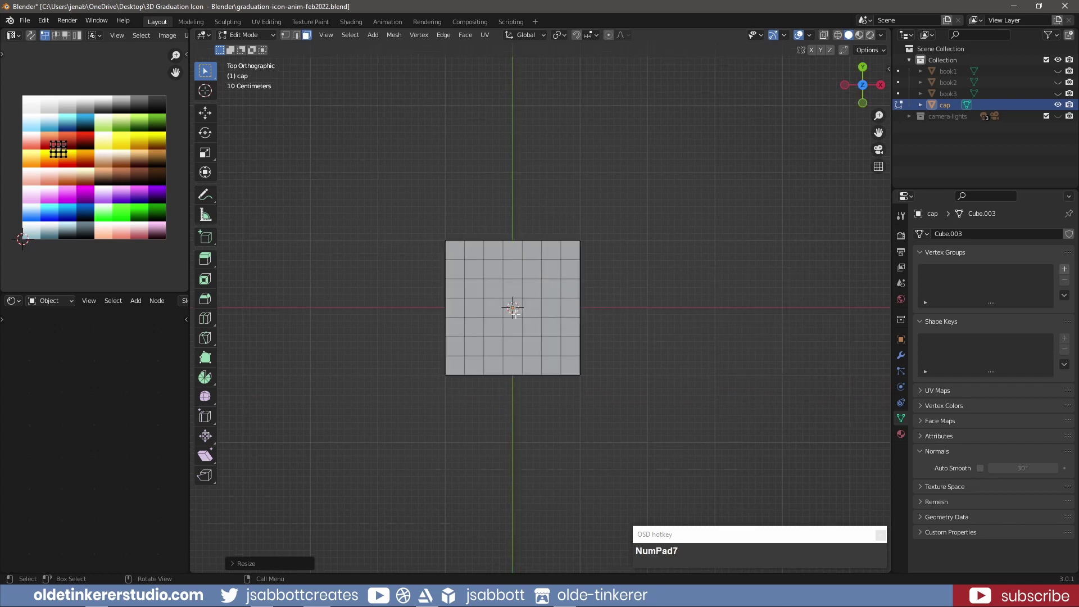
click(523, 313)
scroll(598, 292, up, 3)
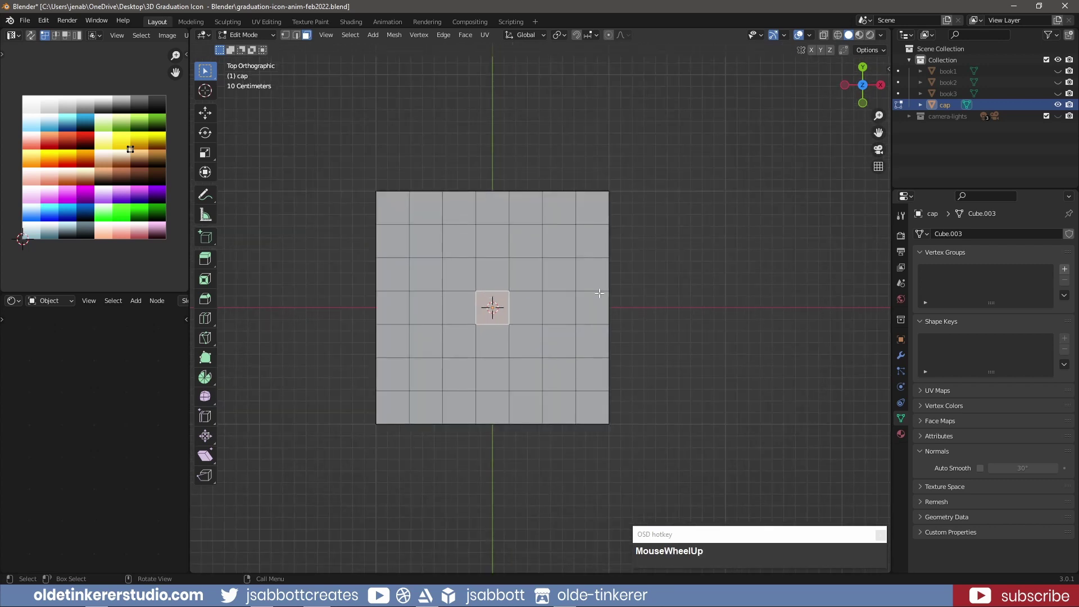
right_click(497, 297)
click(494, 326)
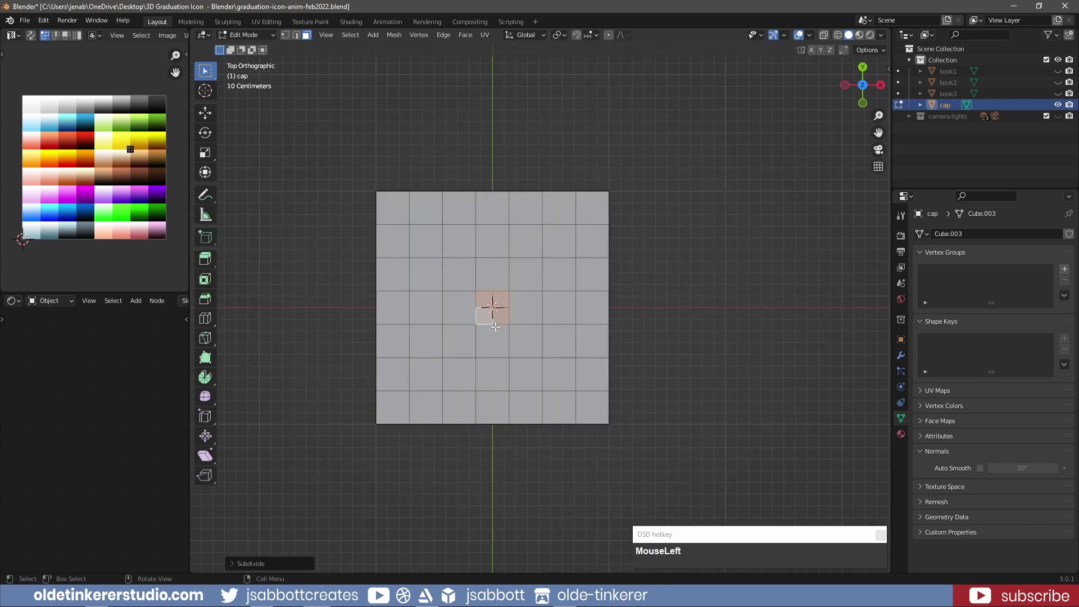
click(233, 562)
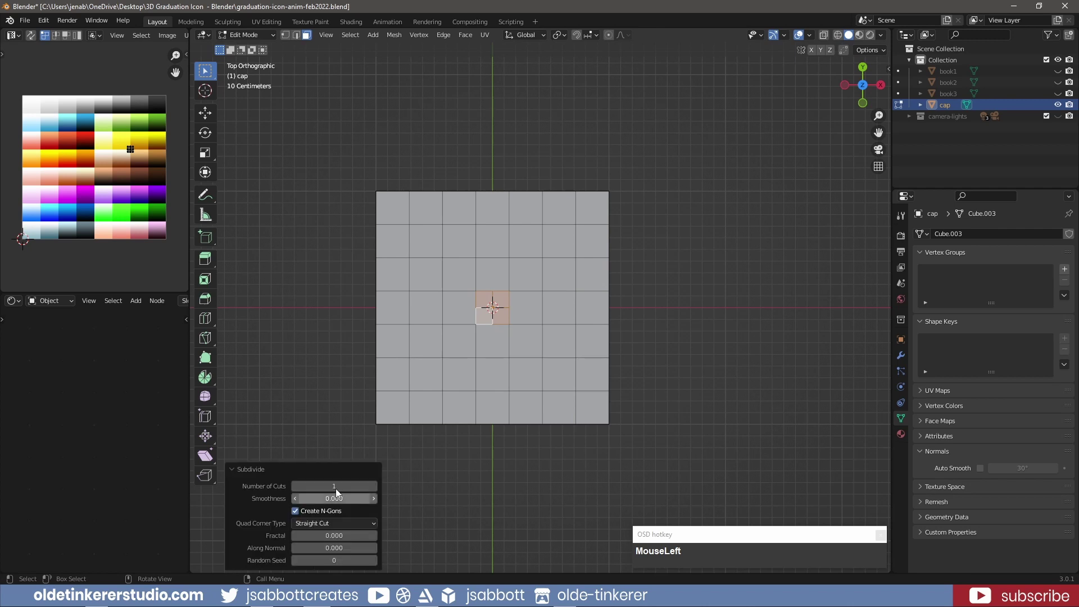
click(374, 487)
click(235, 471)
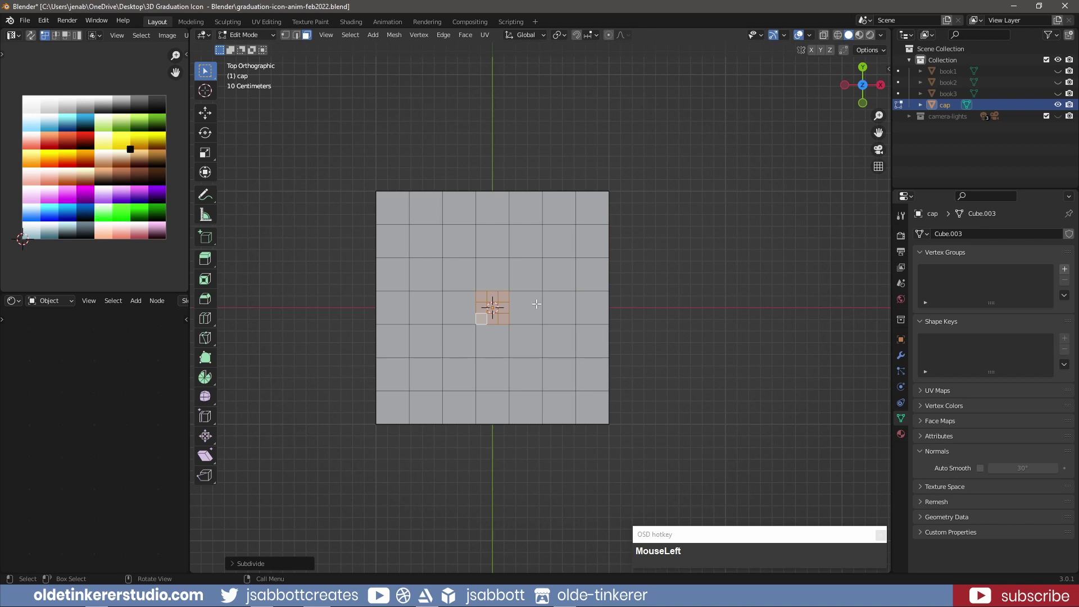
Shape the subdivided center faces into a circle with LoopTools and rotate them about -3° around Z.
right_click(504, 298)
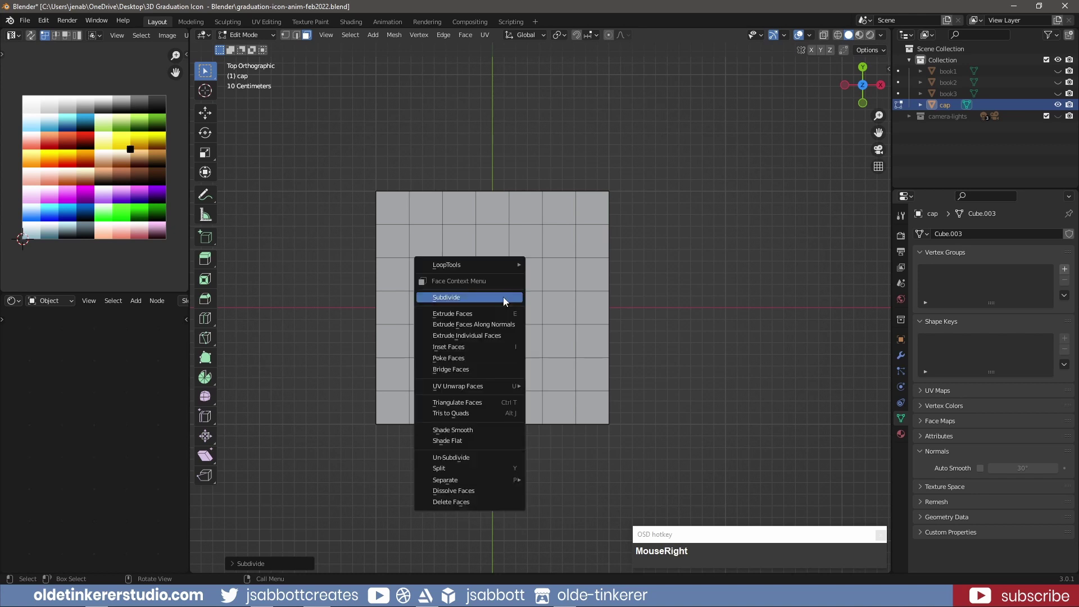
mouse_move(500, 263)
click(553, 278)
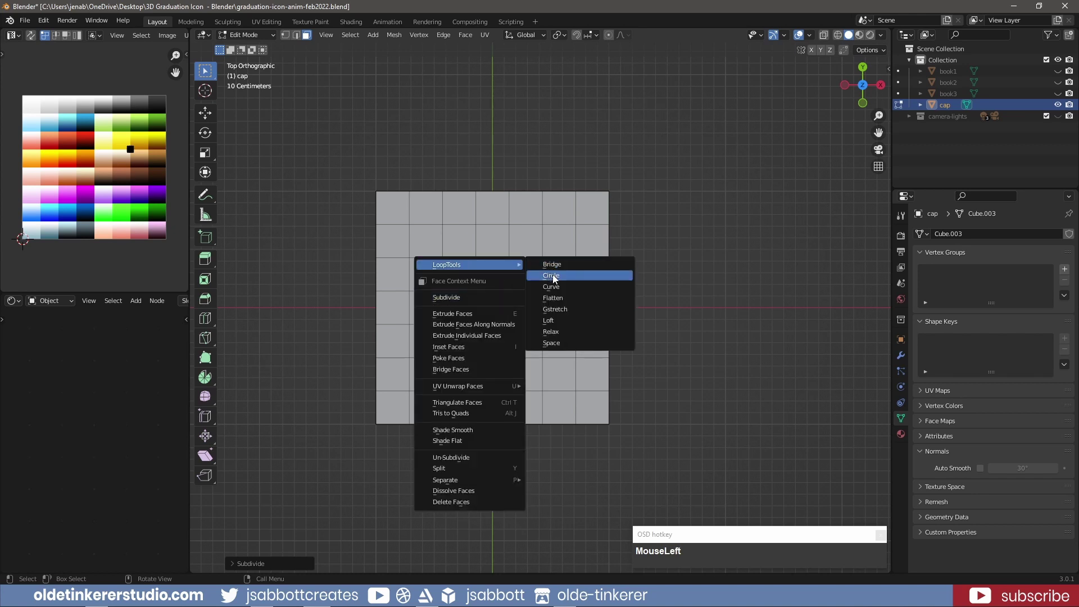
key(r)
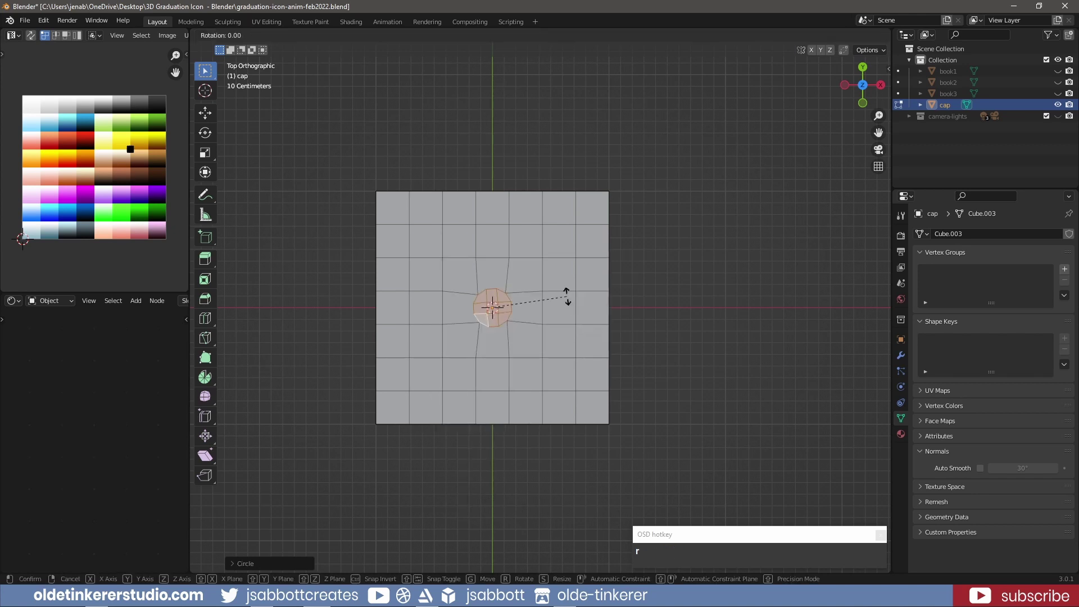
key(z)
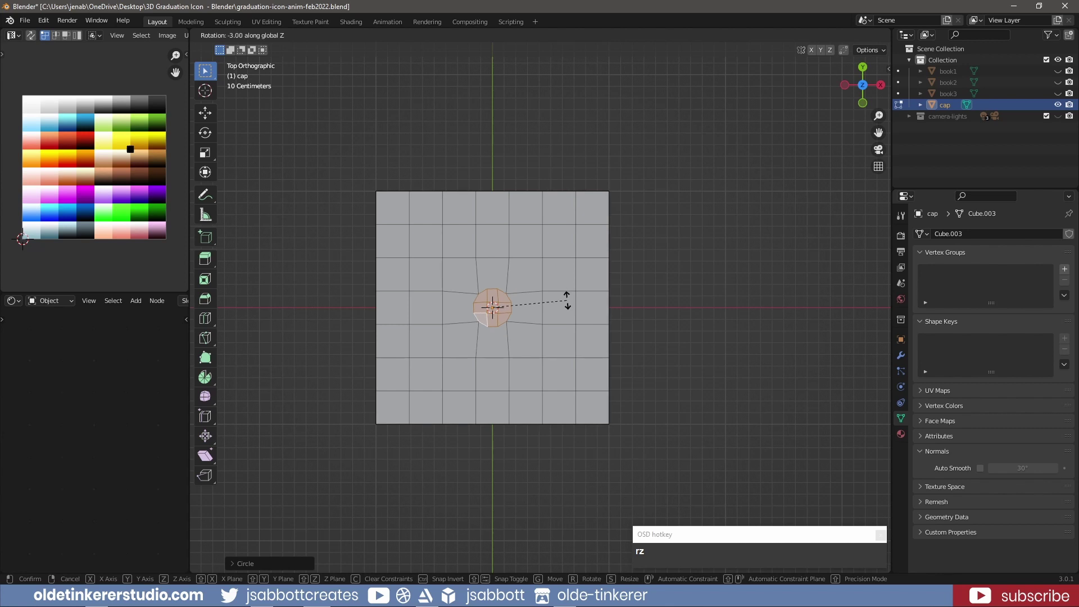
click(567, 300)
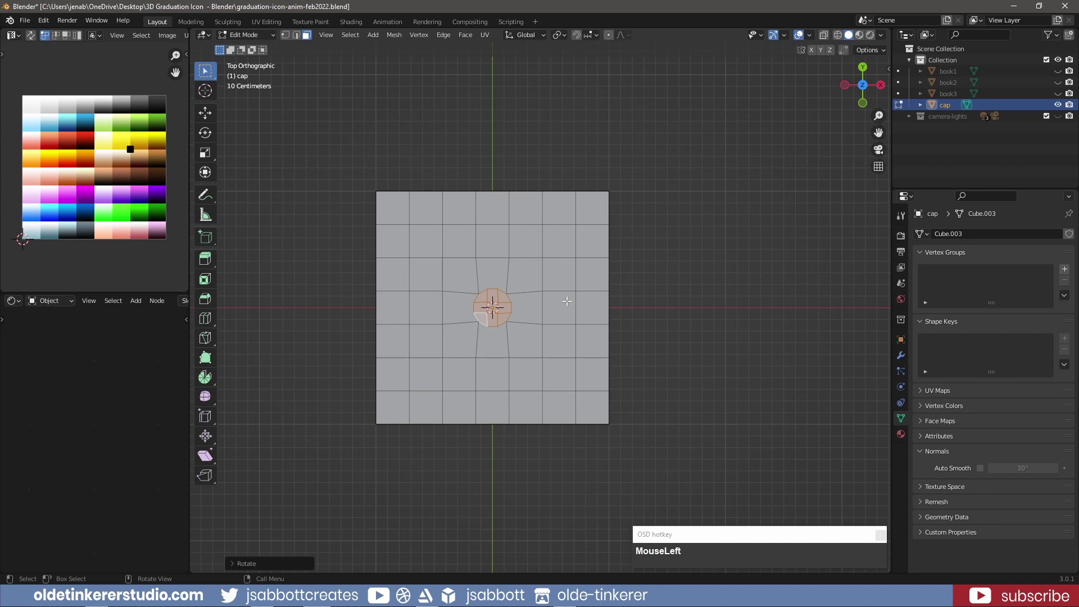
Inset the circular faces on top of the cap board by about 0.02 m.
key(i)
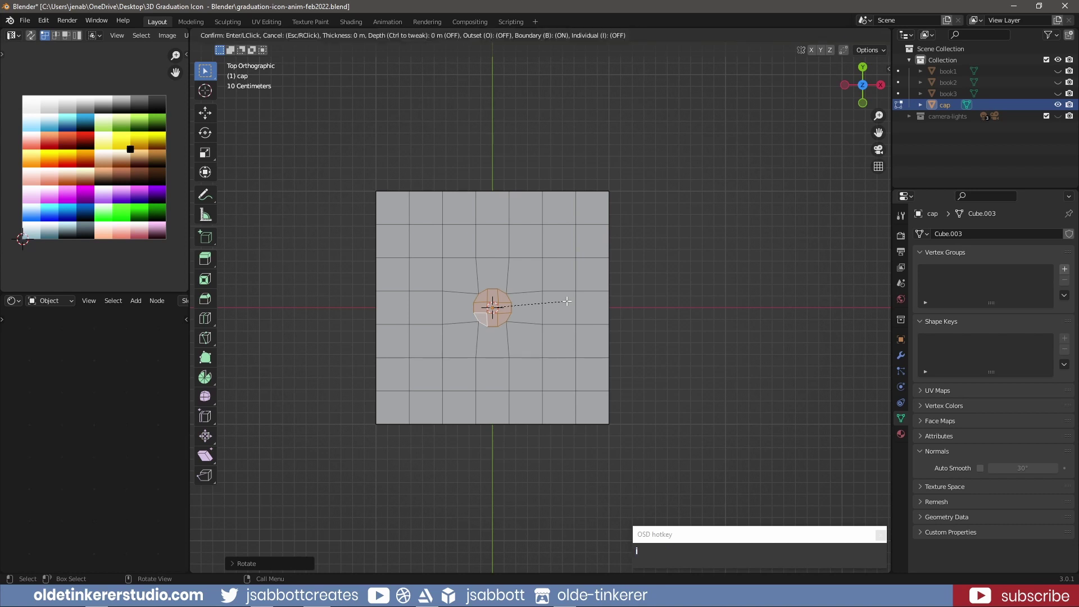
key(shift)
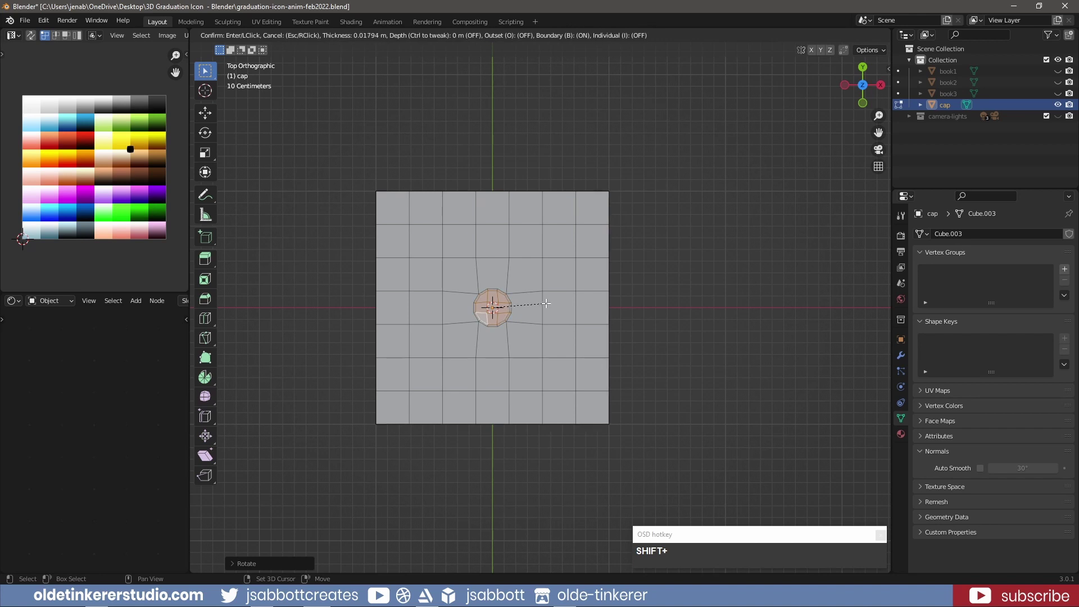
click(539, 305)
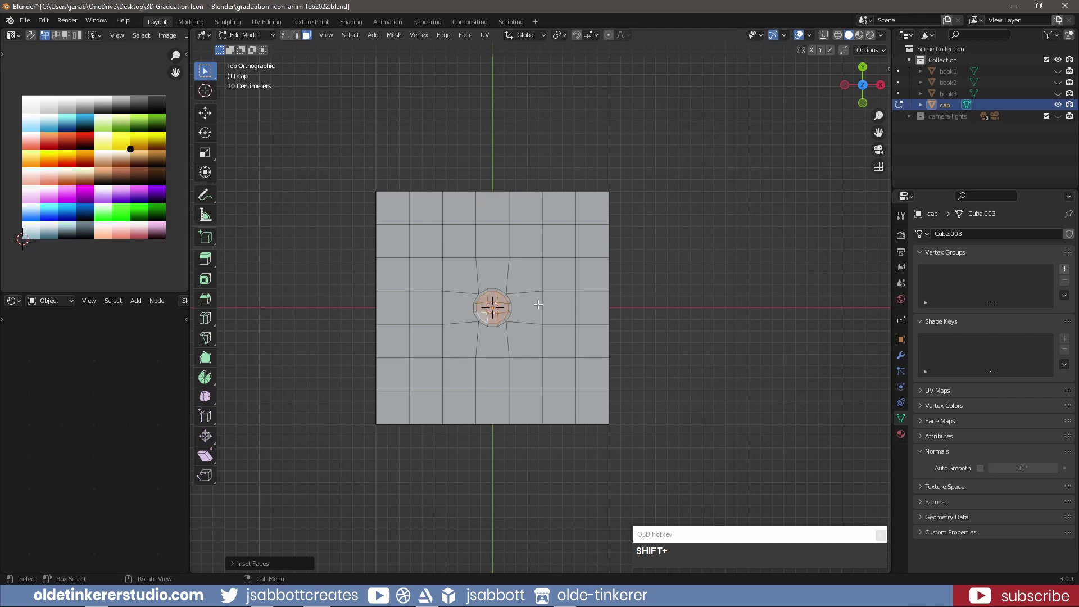
Extrude the inset circular faces about 0.02 m upward to form the cap's button, working in the front view.
key(KP_1)
scroll(538, 304, up, 2)
shift+middle_drag(538, 302, 562, 241)
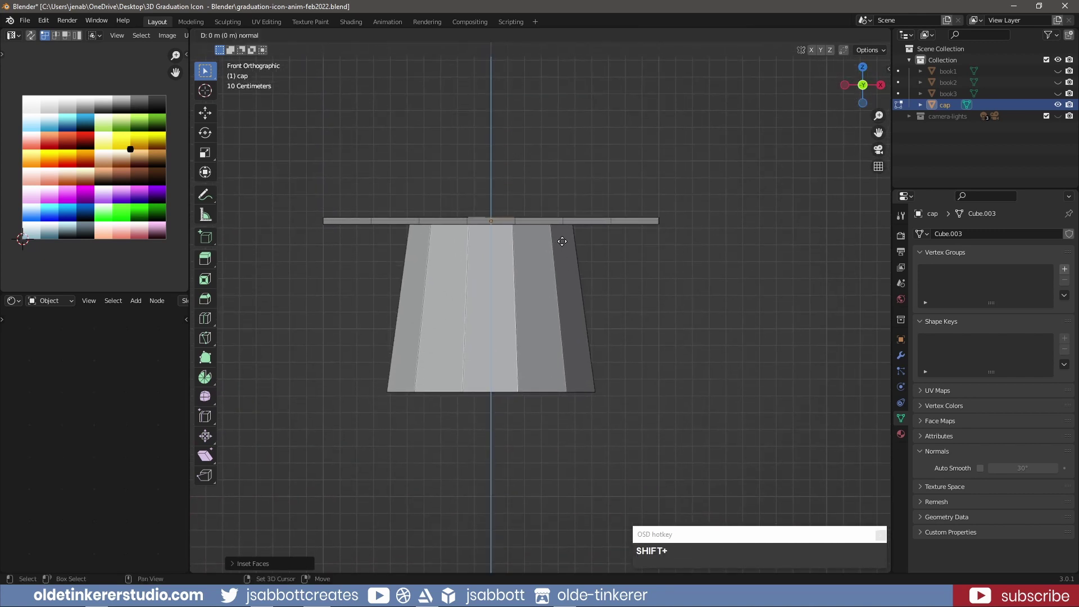
key(e)
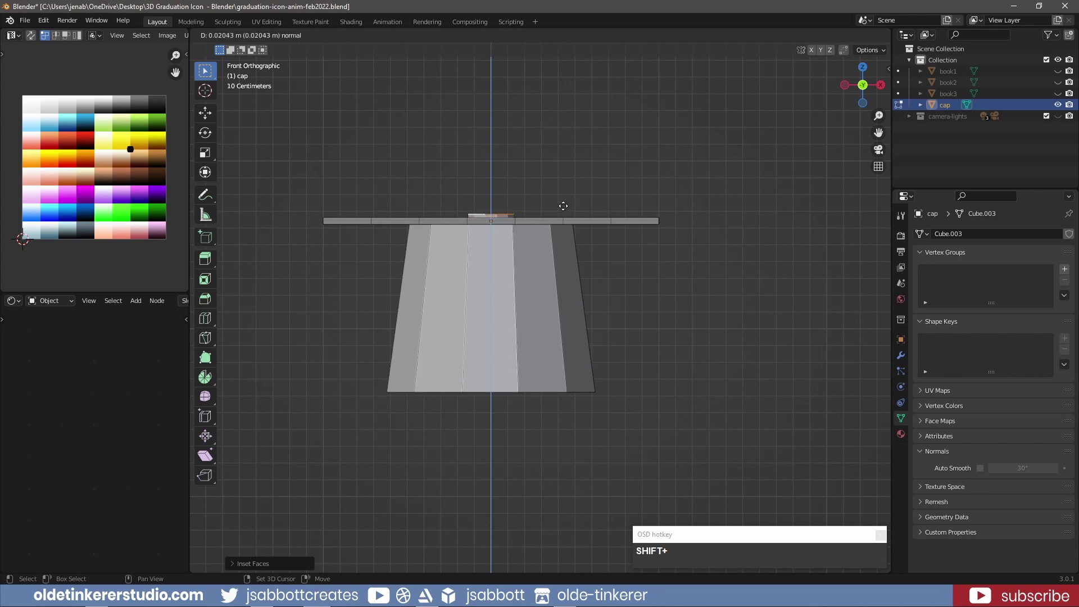
click(563, 200)
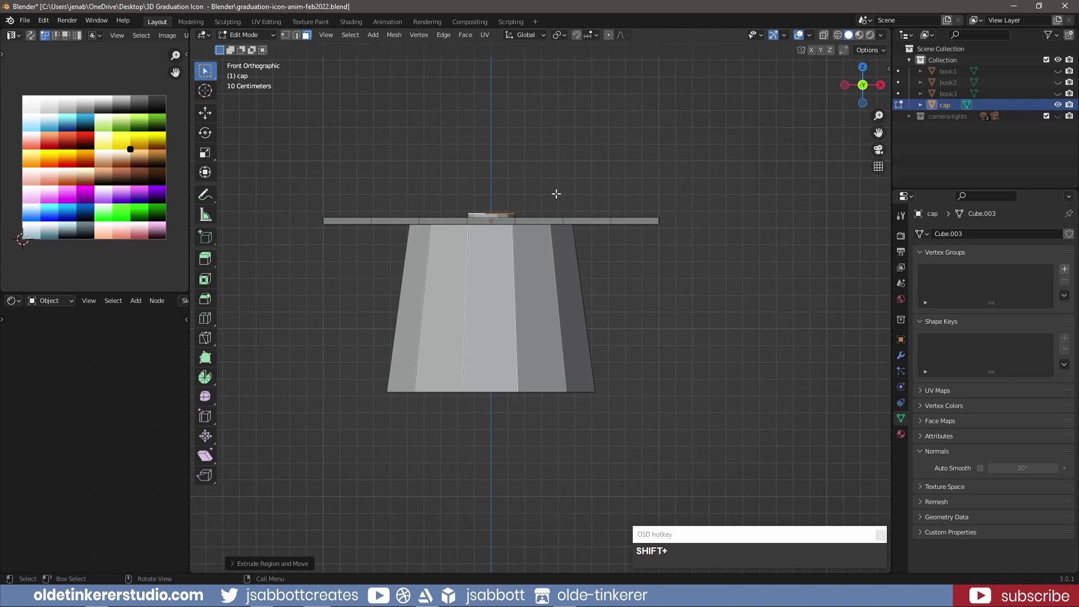
Scale the button's top faces down to about 0.83 to taper its sides.
middle_drag(542, 176, 542, 224)
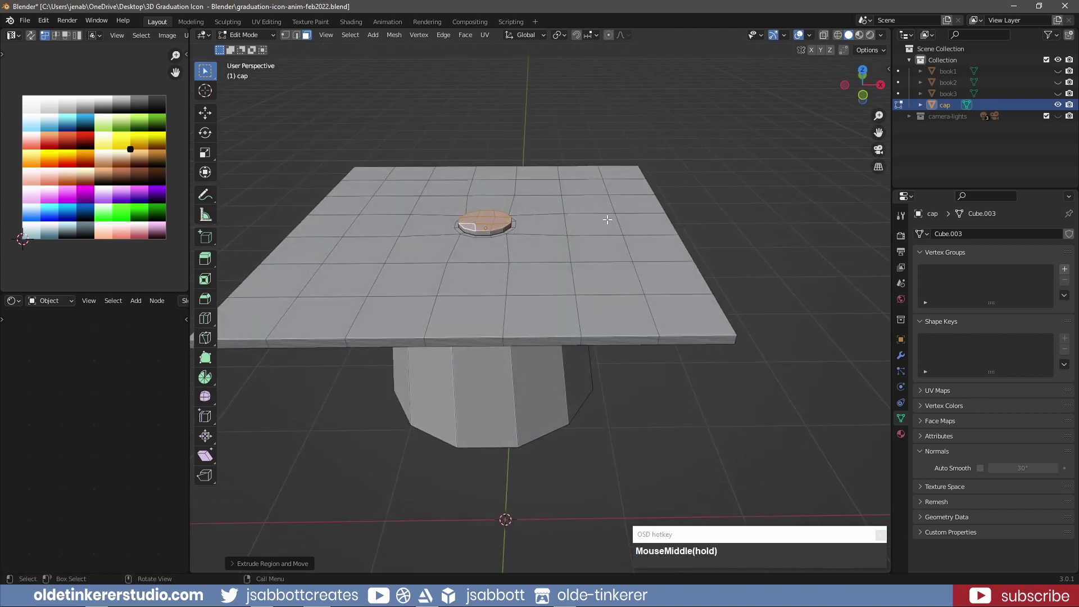
key(s)
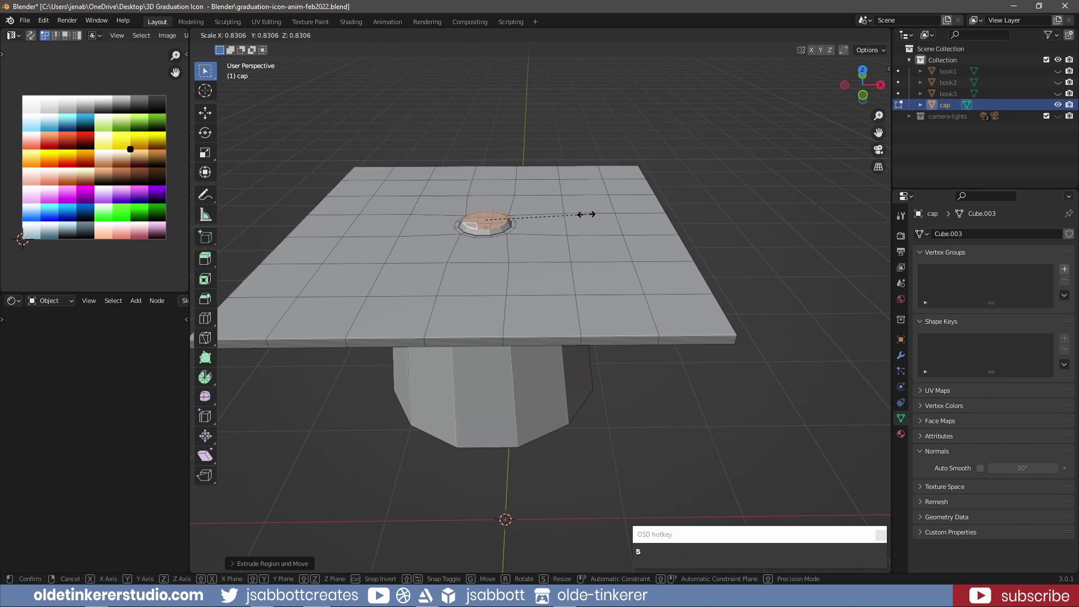
click(586, 215)
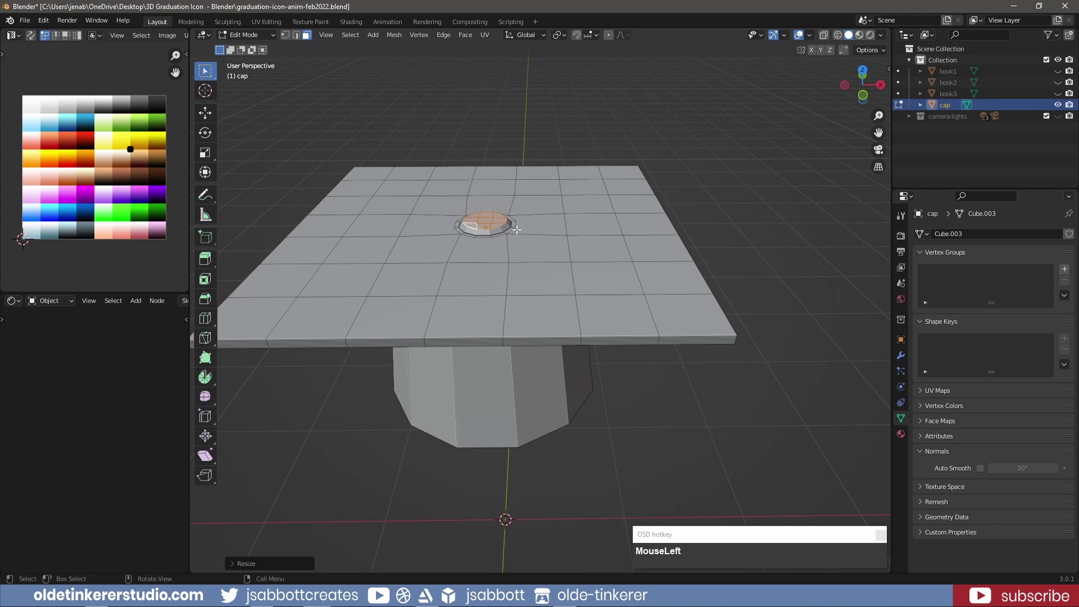
Add a centered loop cut around the button's side and bevel it about 0.0145 m wide.
scroll(502, 238, up, 2)
key(ctrl+r)
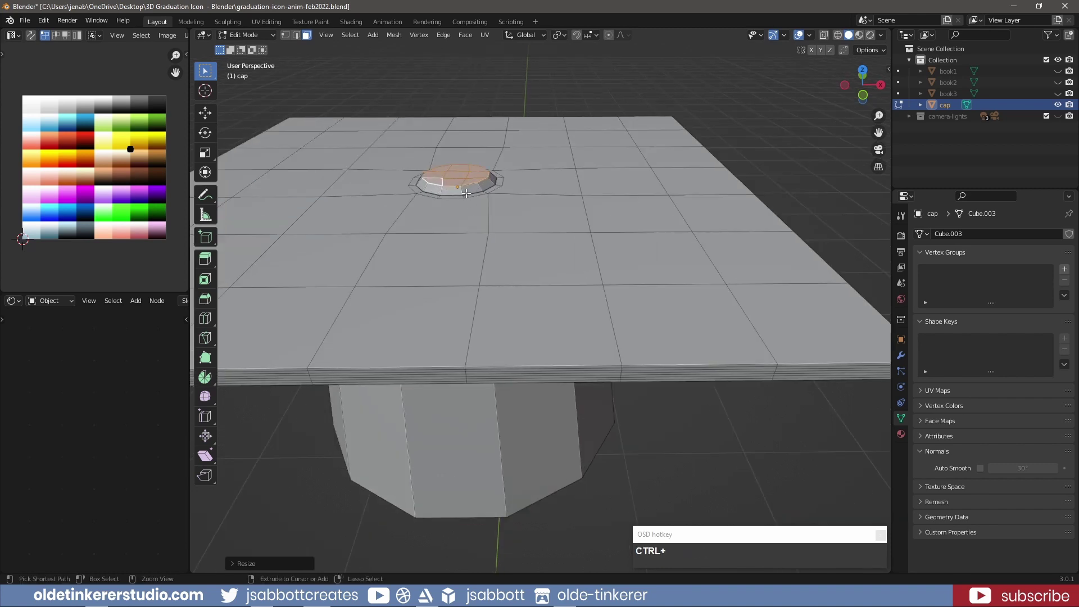
click(460, 192)
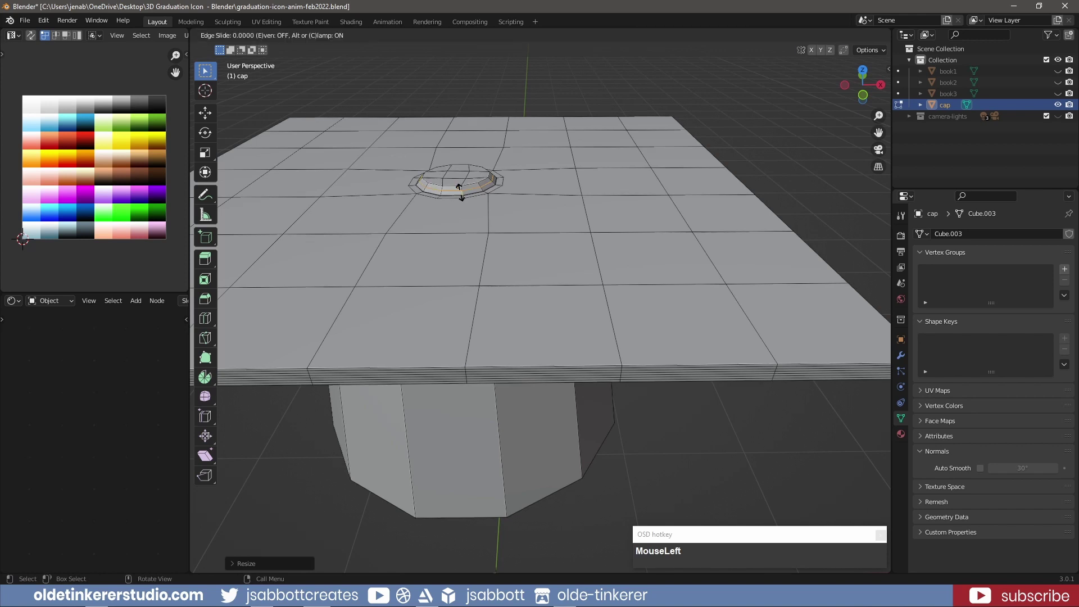
click(460, 192)
key(ctrl+b)
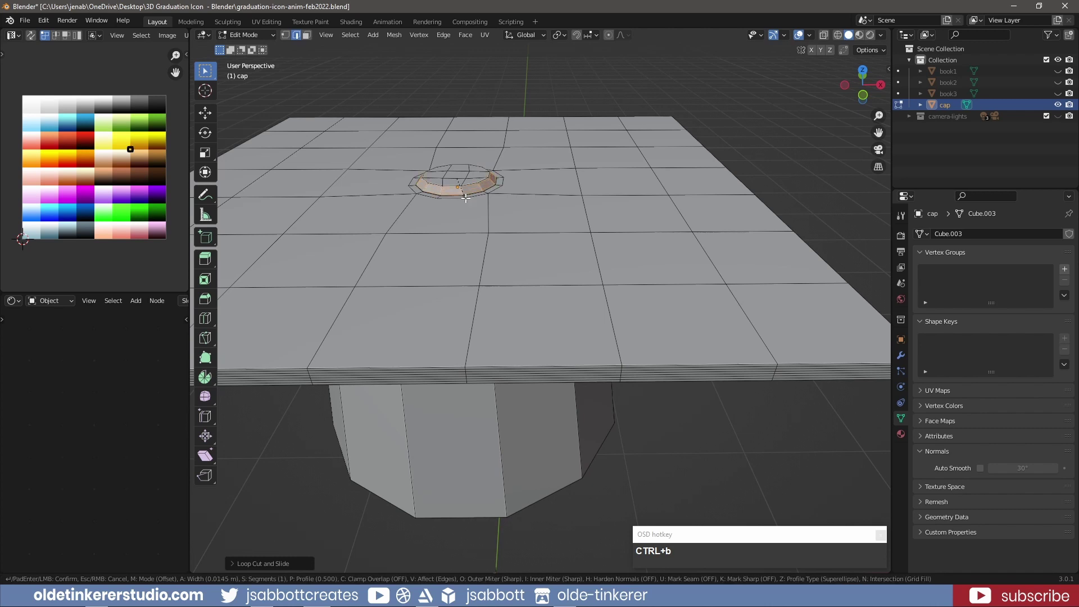
scroll(465, 198, up, 1)
click(466, 198)
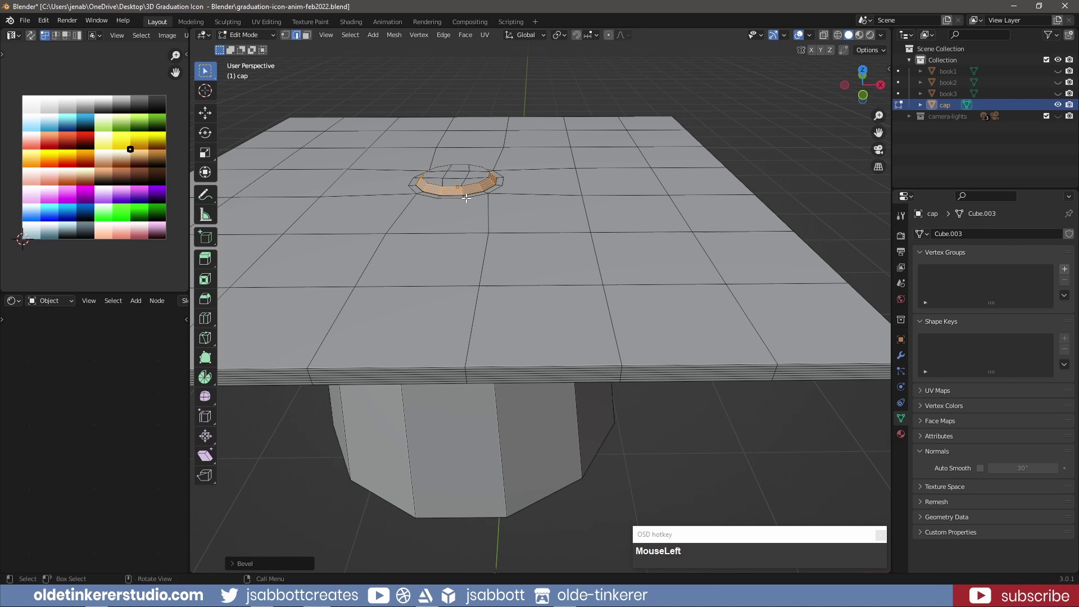
Scale the beveled loops outward about 1.11 in X and Y only to round the button's side, and clear the selection.
key(s)
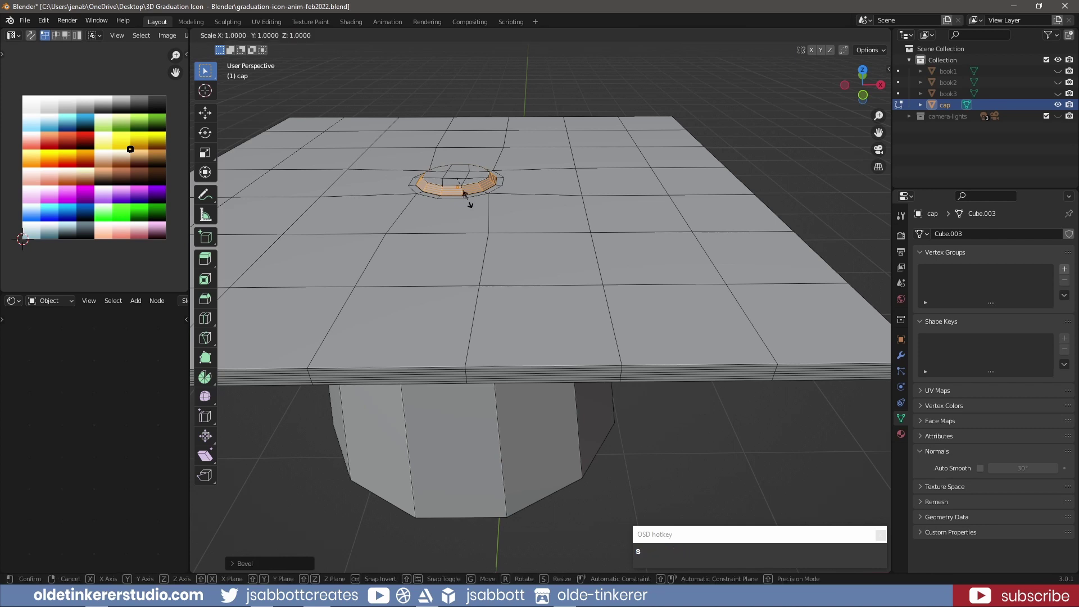
key(shift+z)
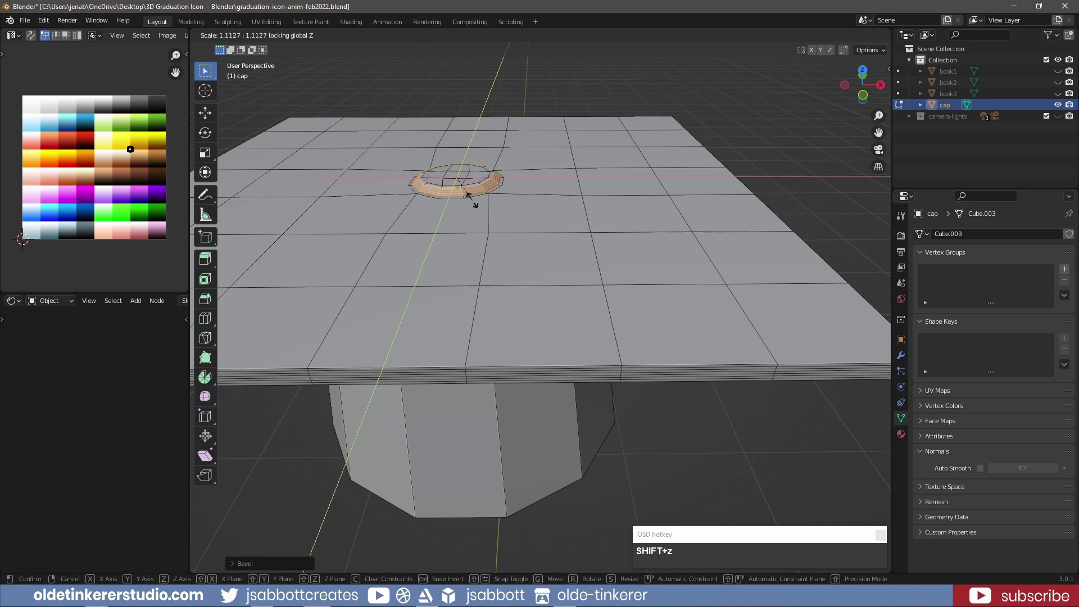
click(472, 198)
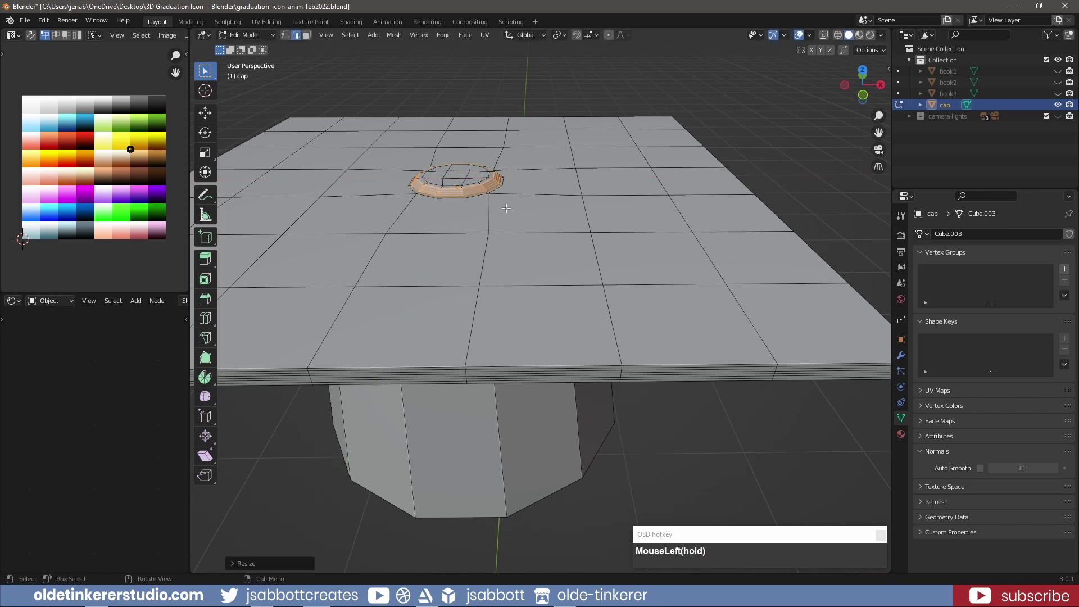
key(alt+a)
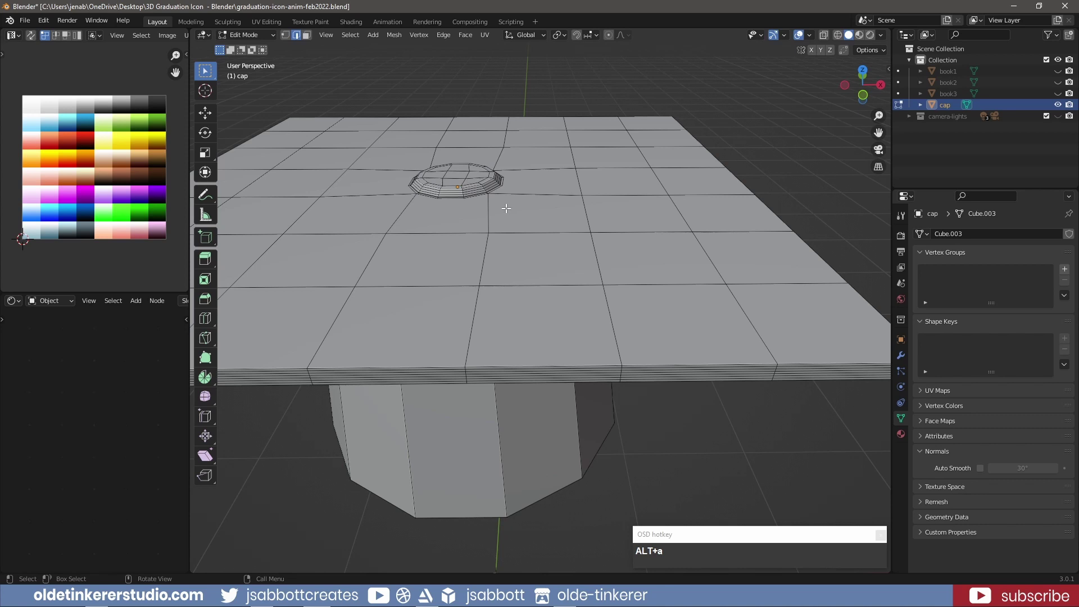
Return to Object Mode and add a Bevel modifier with 3 segments to the cap.
key(Tab)
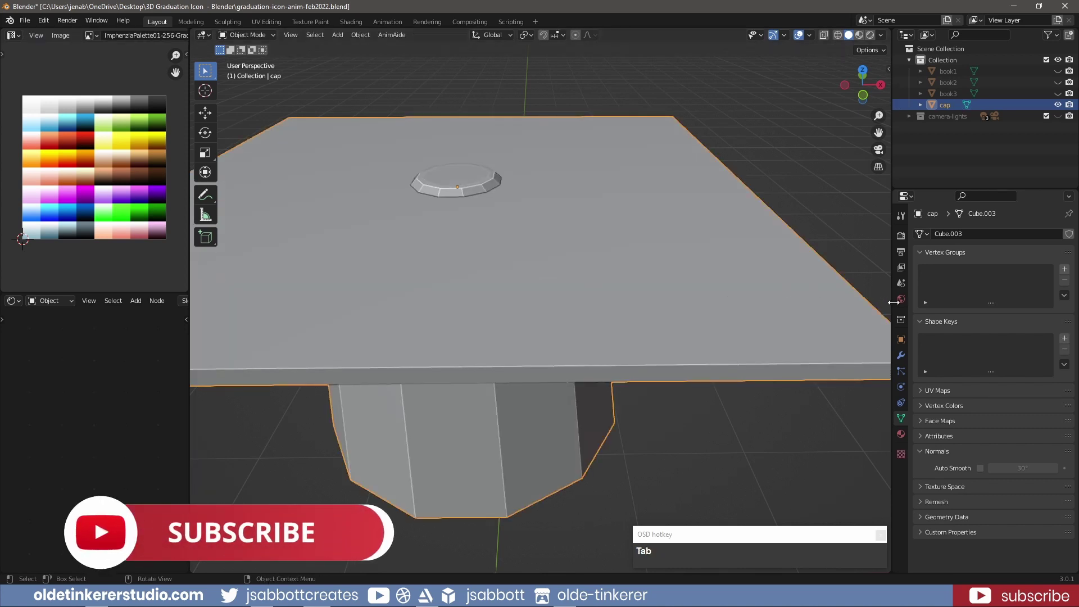
click(901, 355)
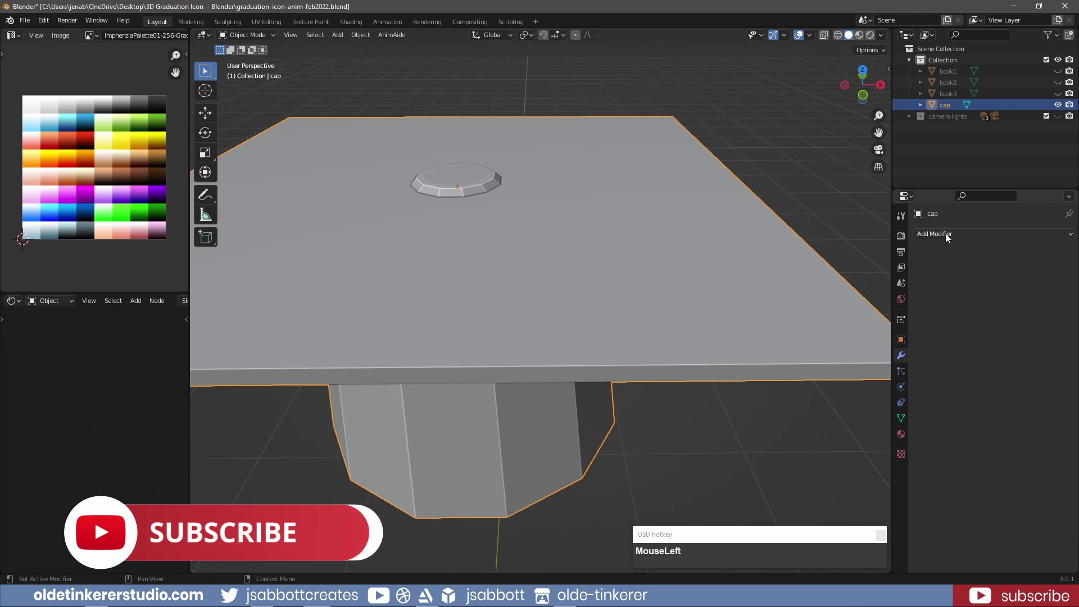
click(948, 235)
click(849, 278)
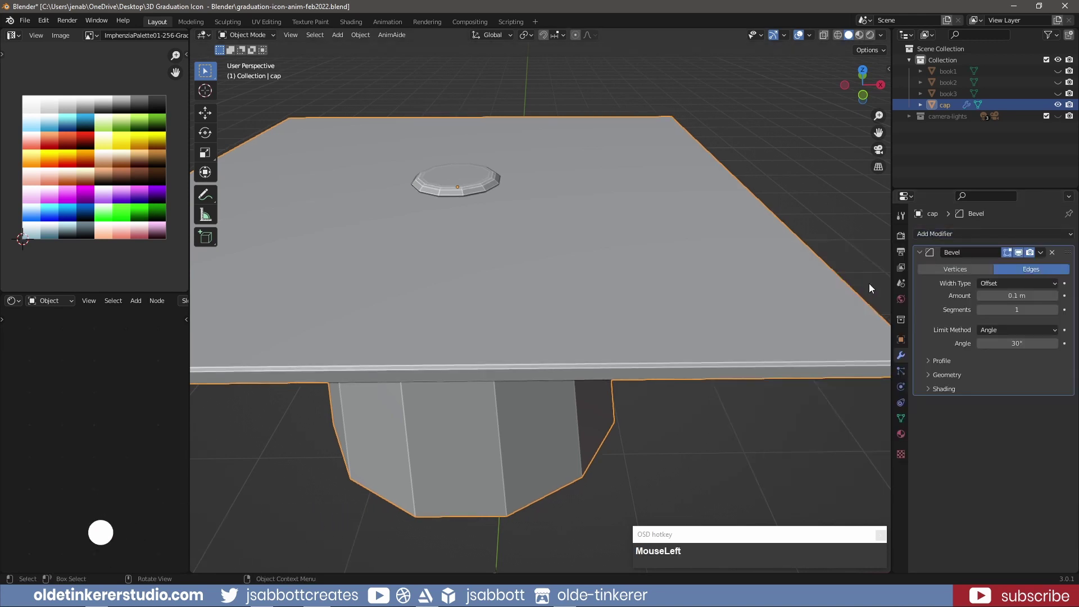
click(1054, 310)
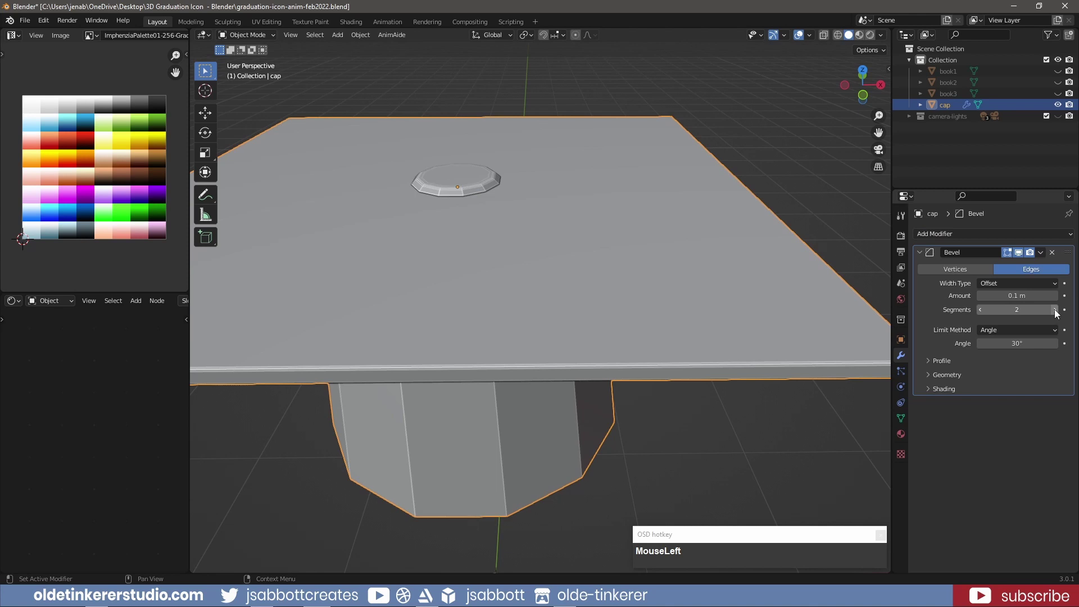
click(1055, 311)
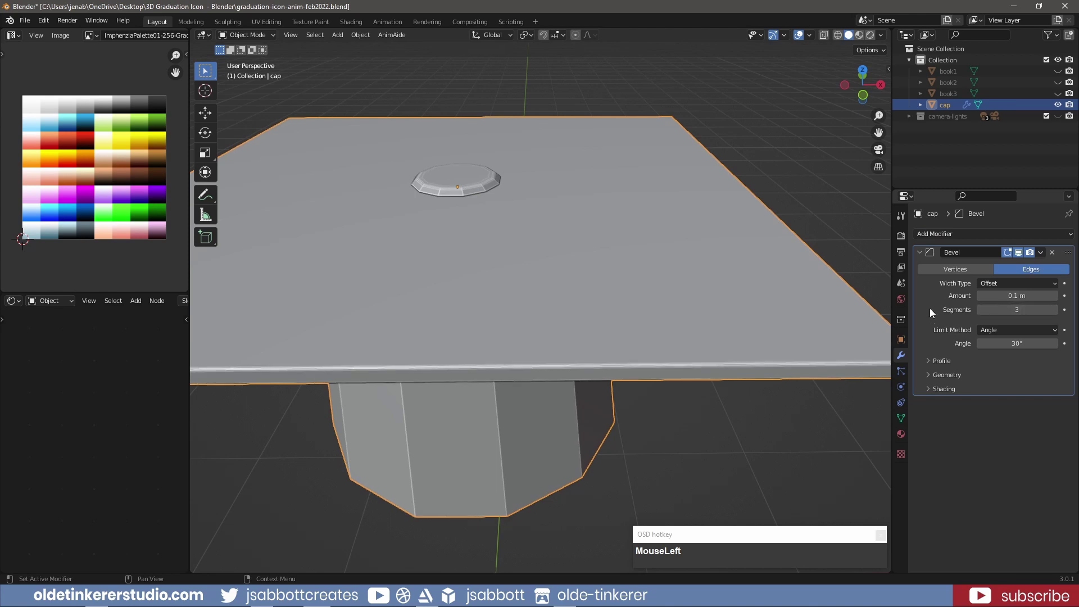
key(ctrl)
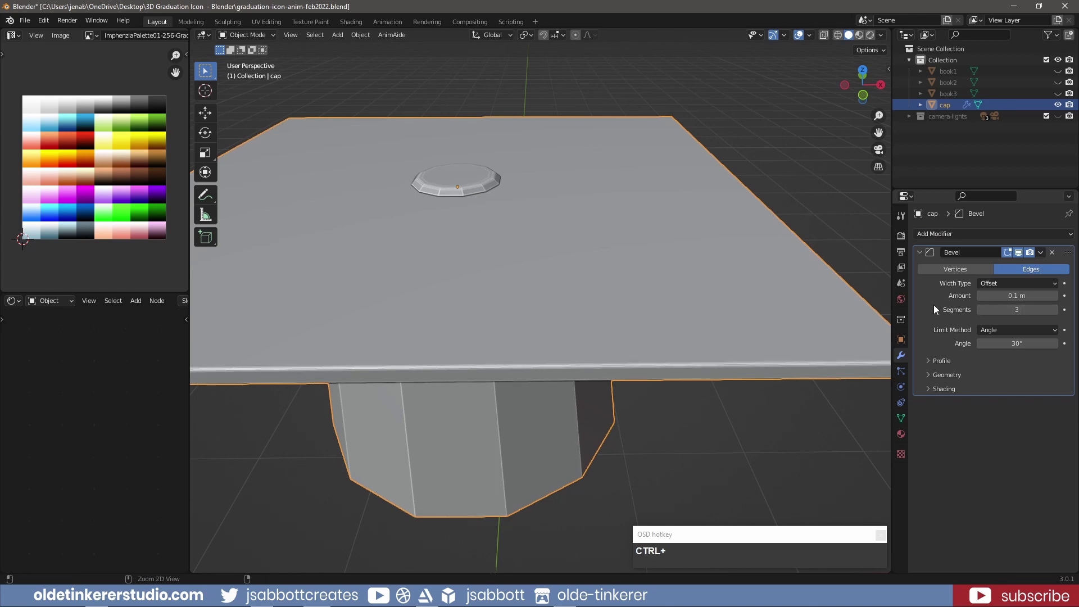
Apply the cap's Bevel modifier, shade the cap smooth, and enable Auto Smooth at 30°.
key(ctrl+a)
right_click(598, 279)
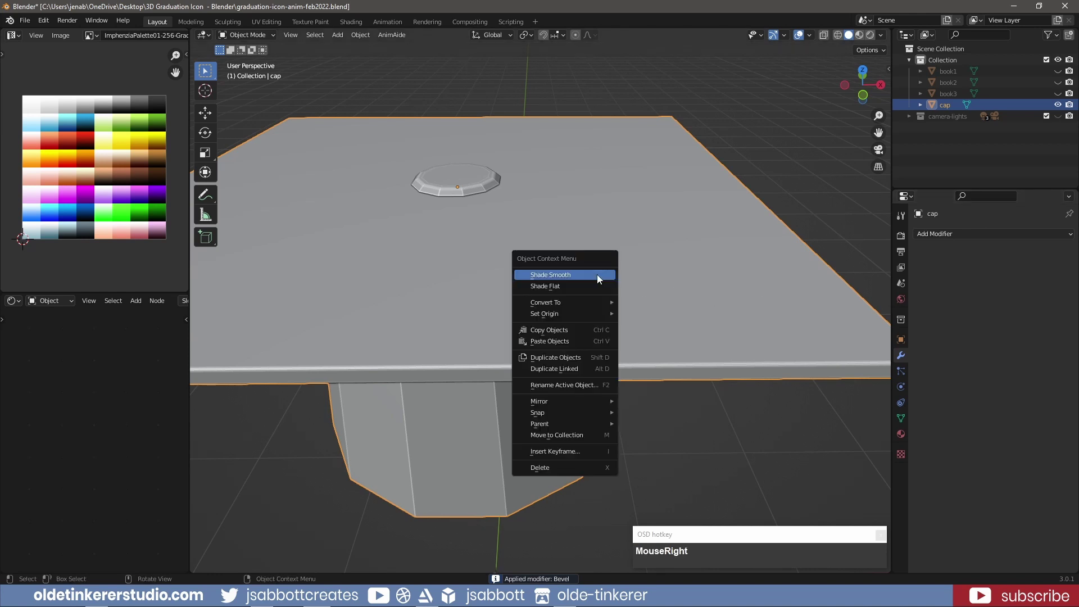
click(598, 279)
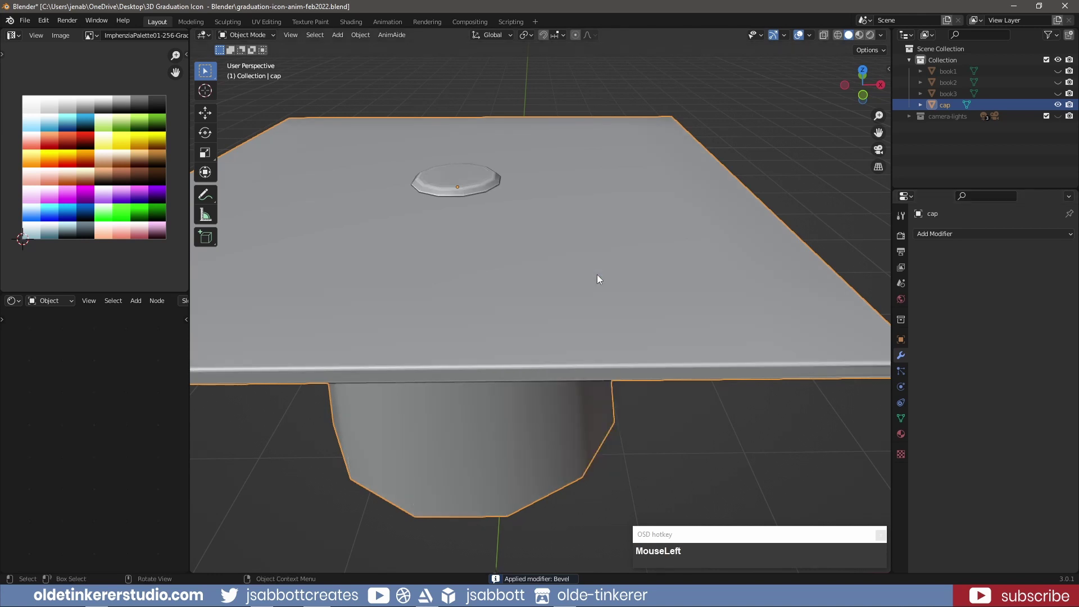
click(901, 418)
click(980, 467)
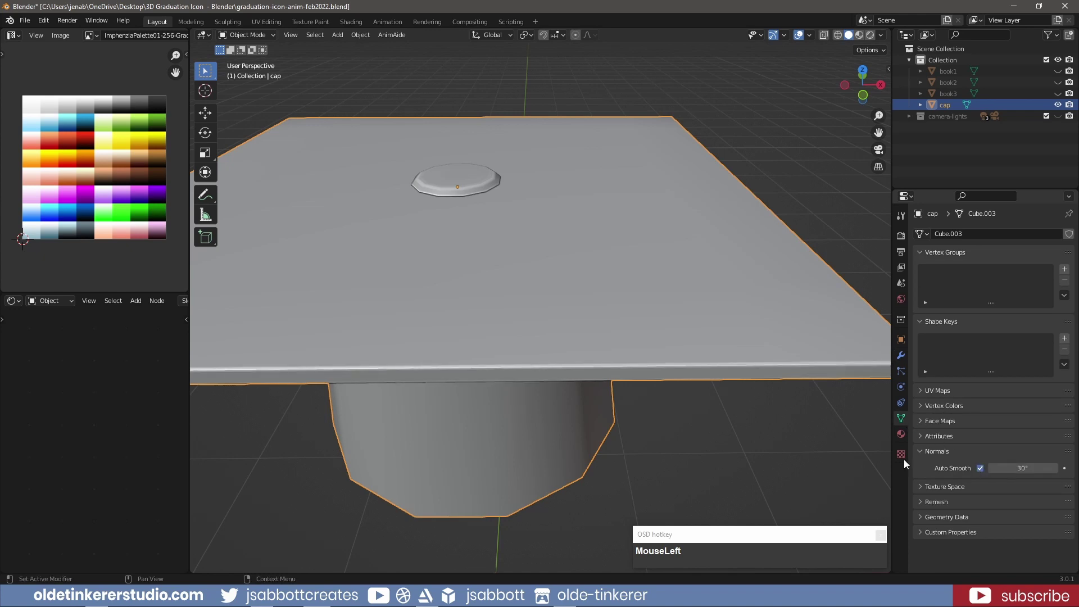
Add a Bezier curve and raise it along Z to just above the cap's board.
key(KP_1)
scroll(646, 364, down, 2)
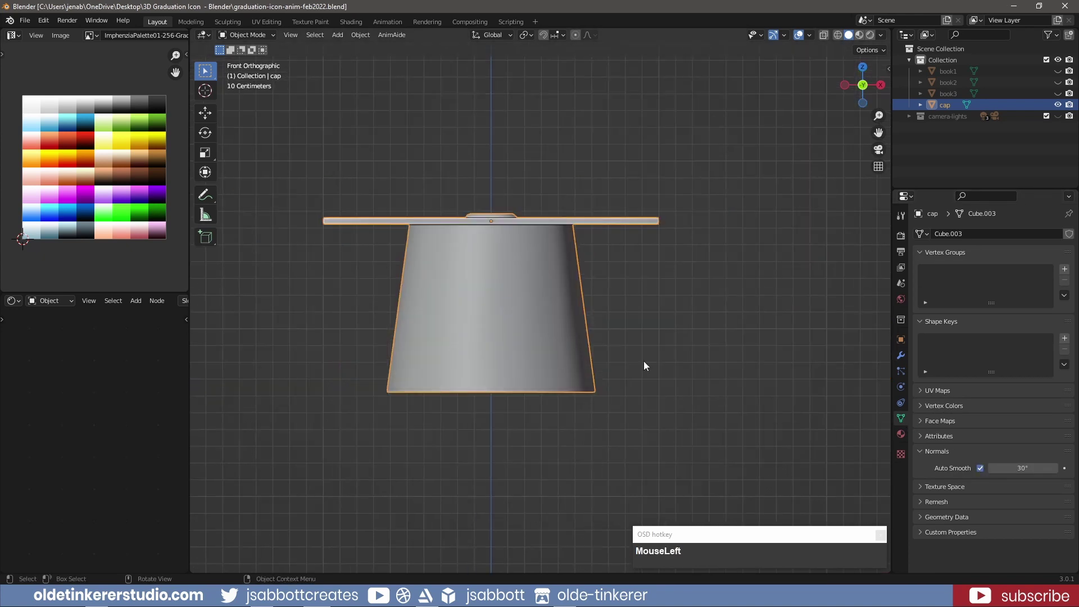
key(shift+a)
mouse_move(643, 366)
click(718, 37)
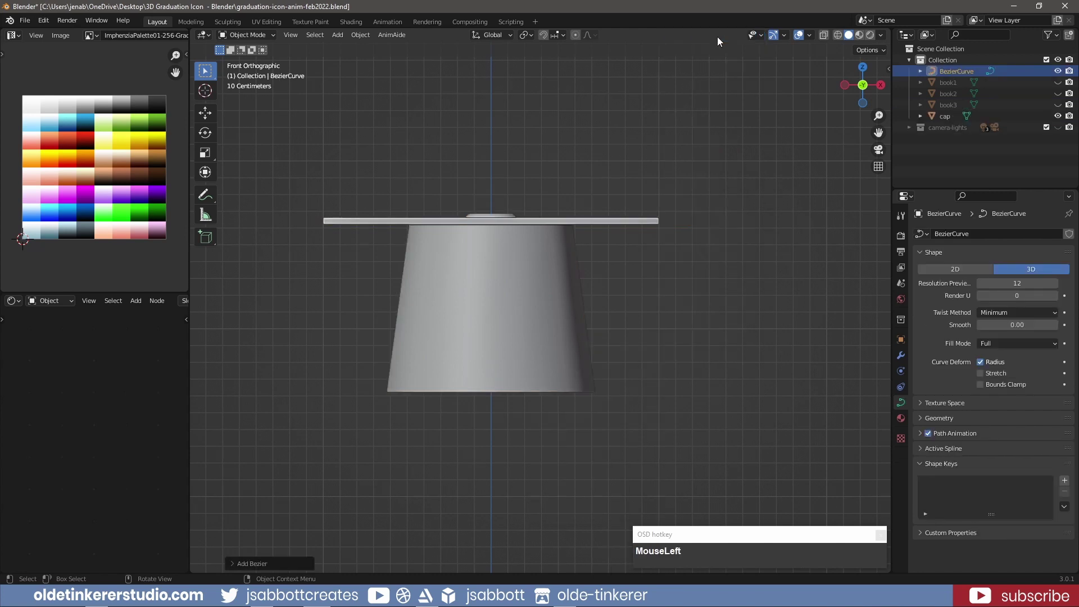
key(g)
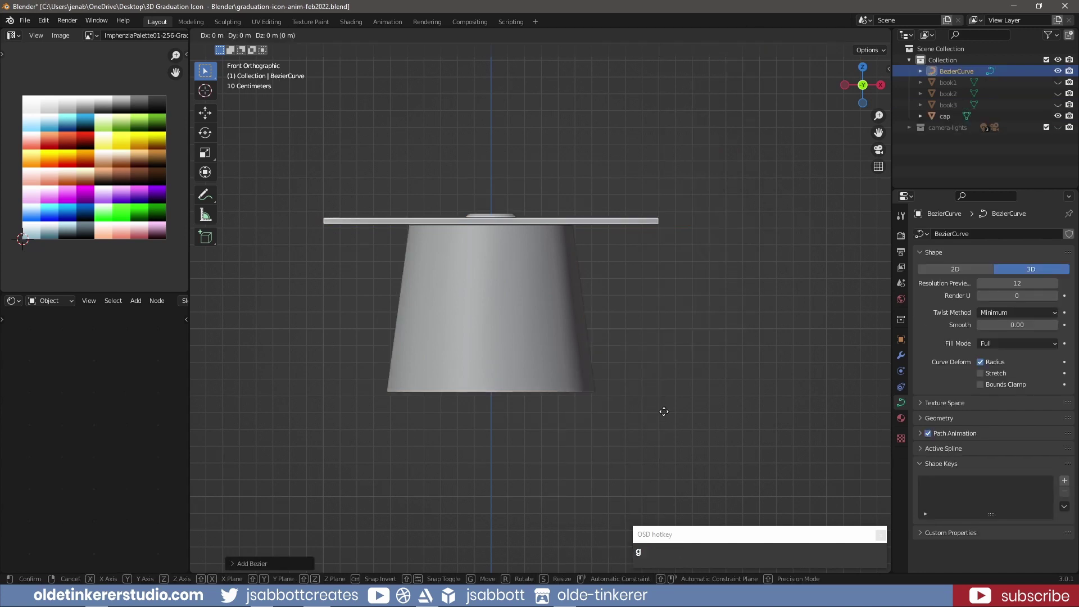
key(z)
click(660, 480)
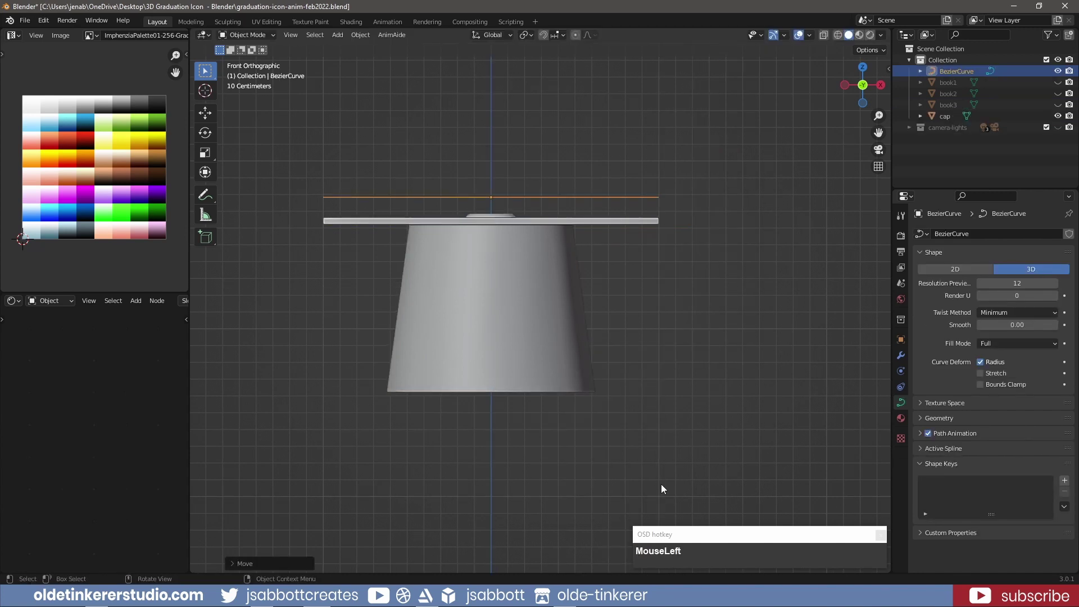
Rotate the curve 90° about Z in top view and shift it slightly along negative X from the button's center.
key(KP_7)
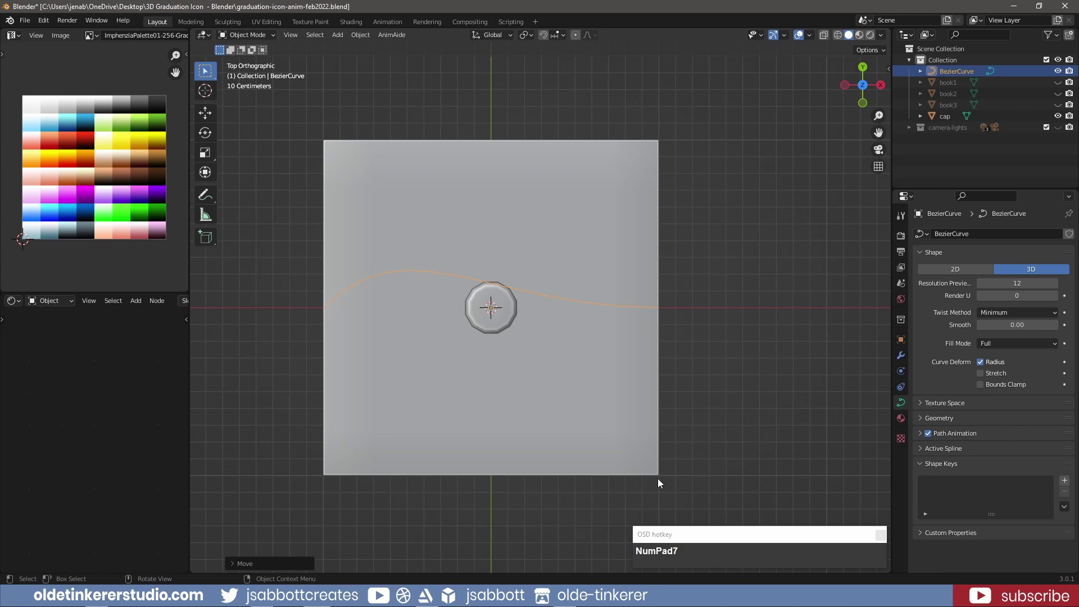
key(r)
key(KP_9)
key(KP_0)
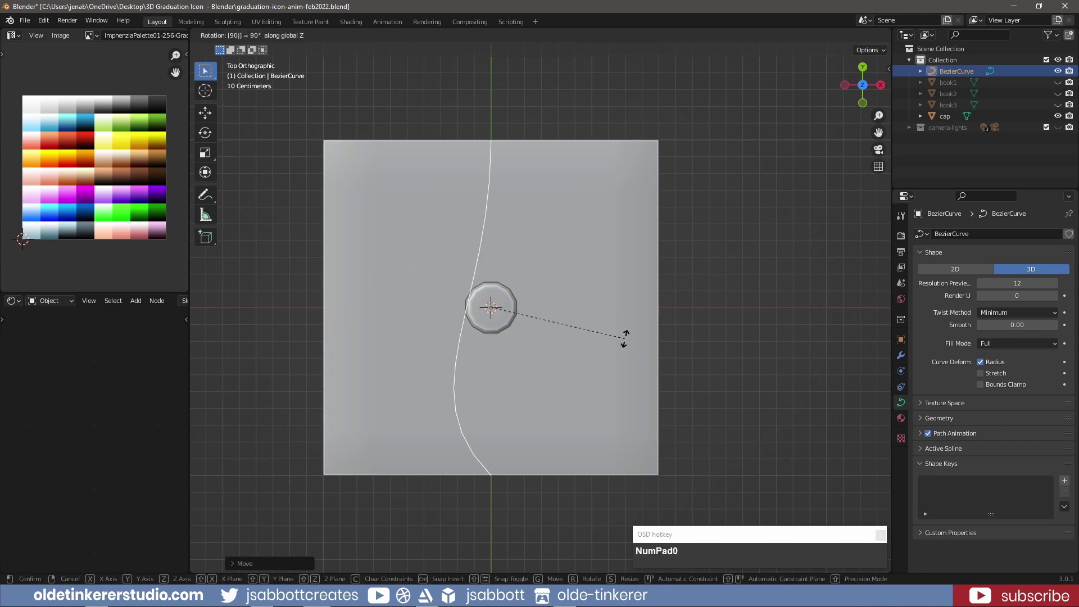
key(Return)
key(g)
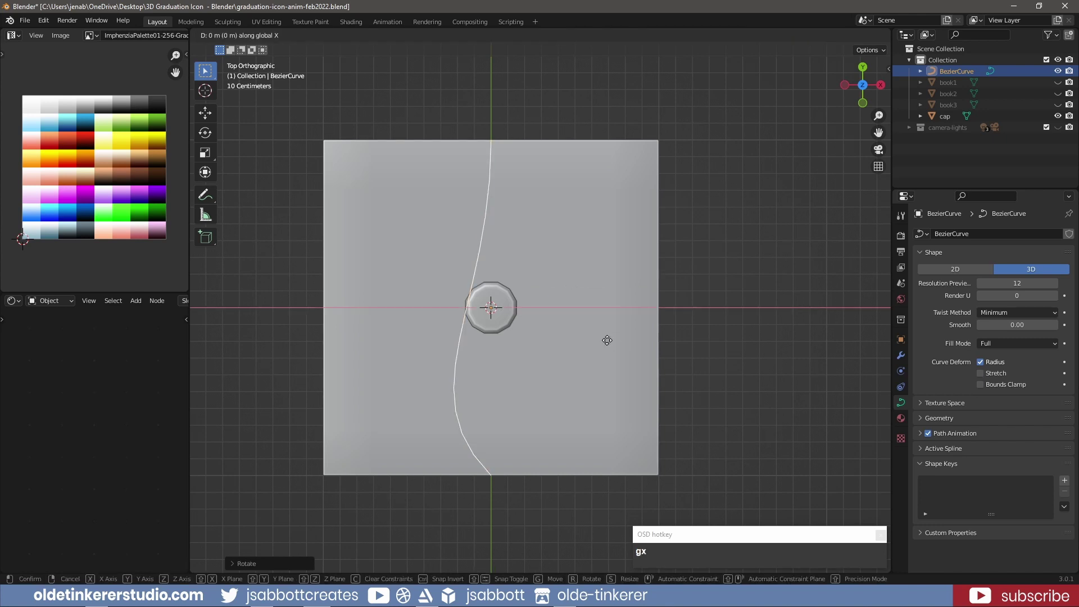
click(598, 339)
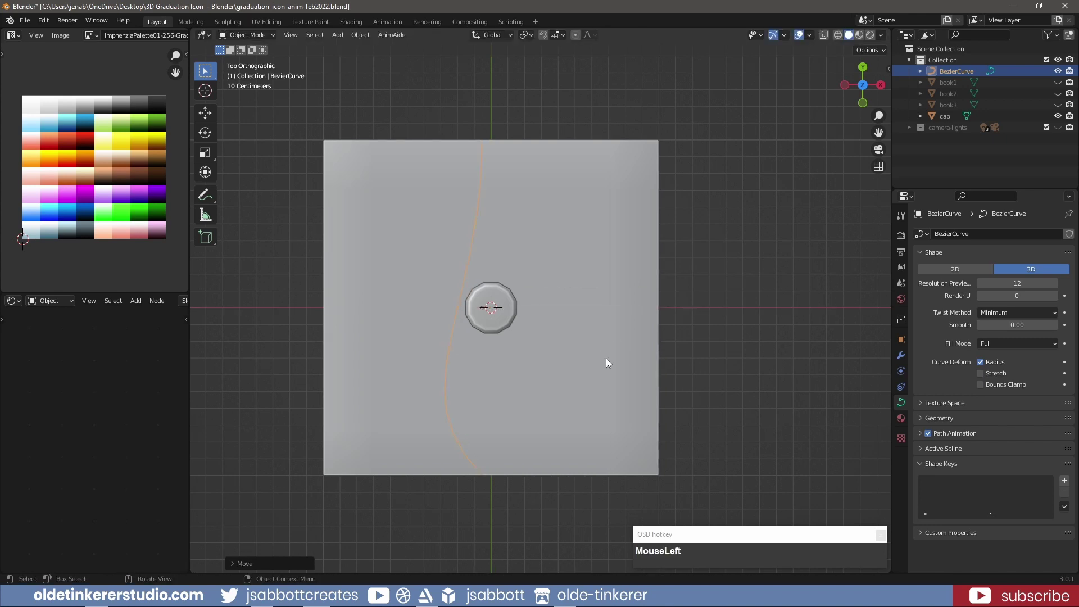
In Edit Mode, scale the curve's points down to near button size and move them beside the button.
key(Tab)
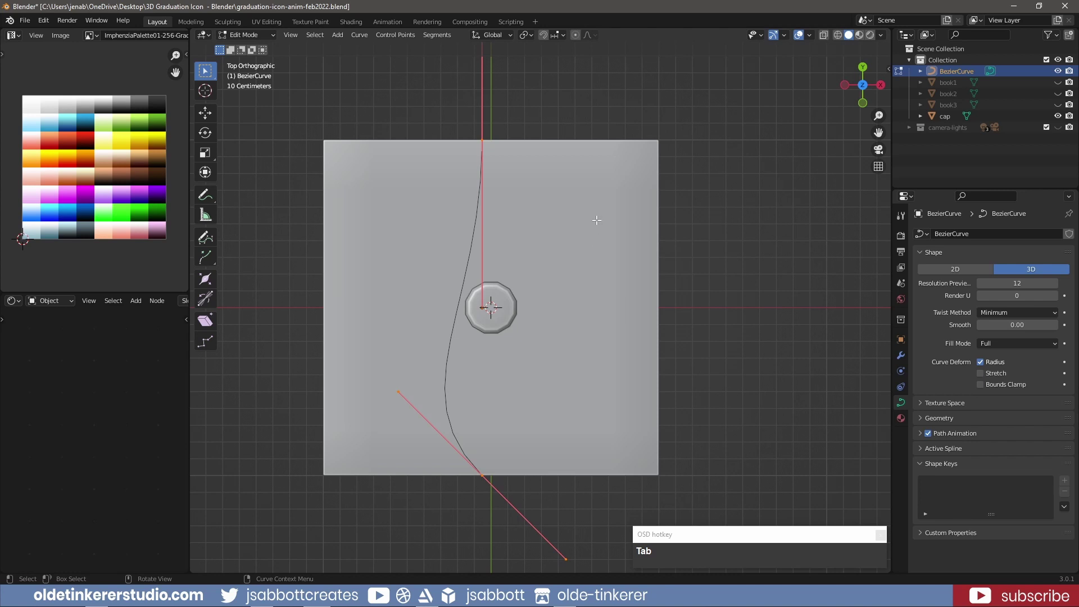
key(s)
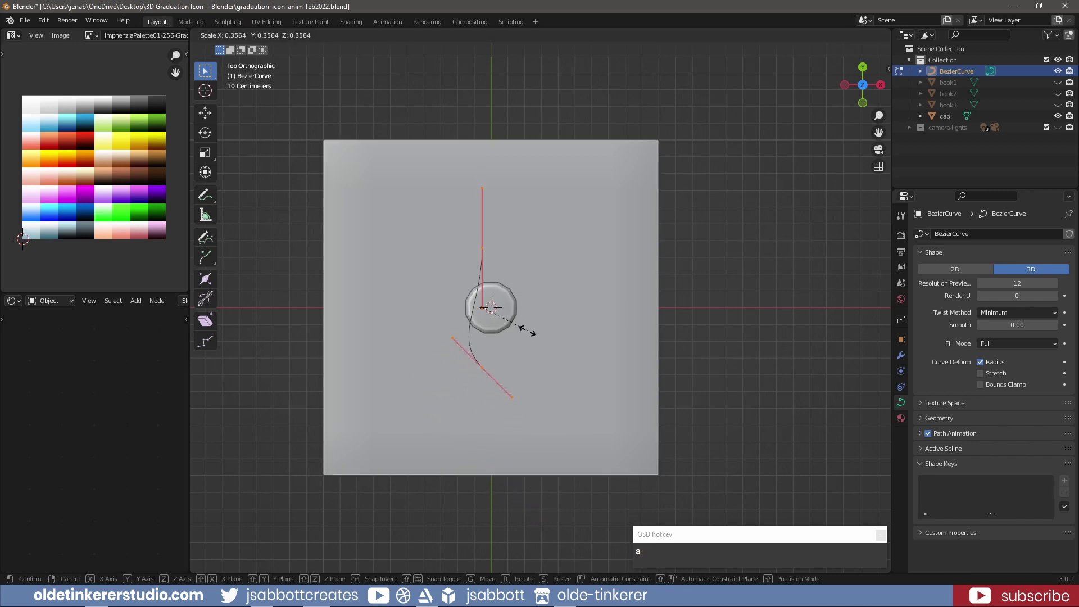
click(514, 323)
drag(514, 323, 501, 319)
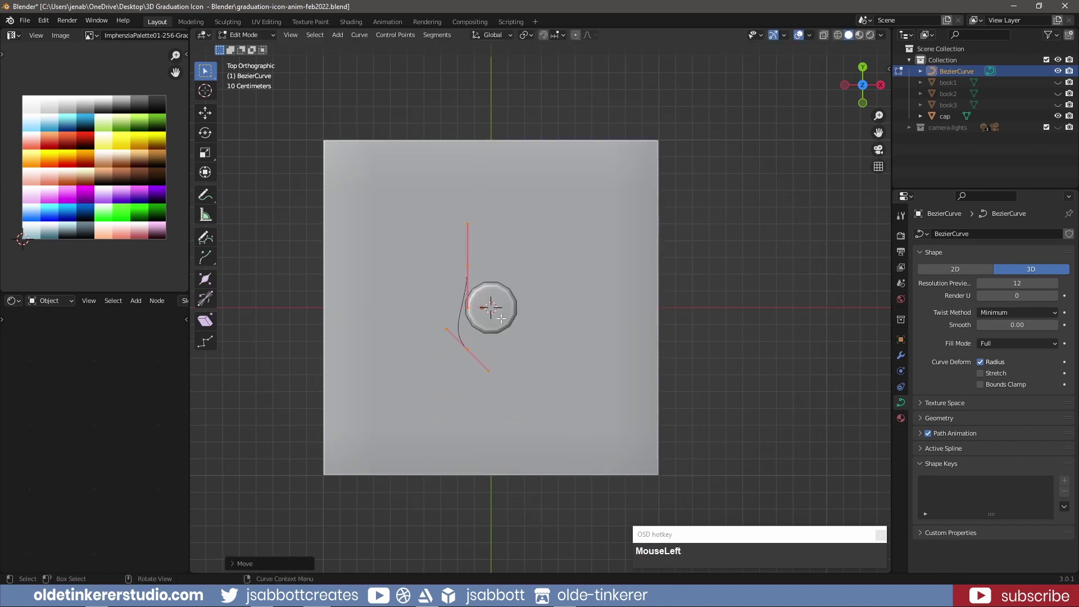
key(g)
key(y)
click(514, 337)
Subdivide the curve segment with 2 cuts.
right_click(460, 297)
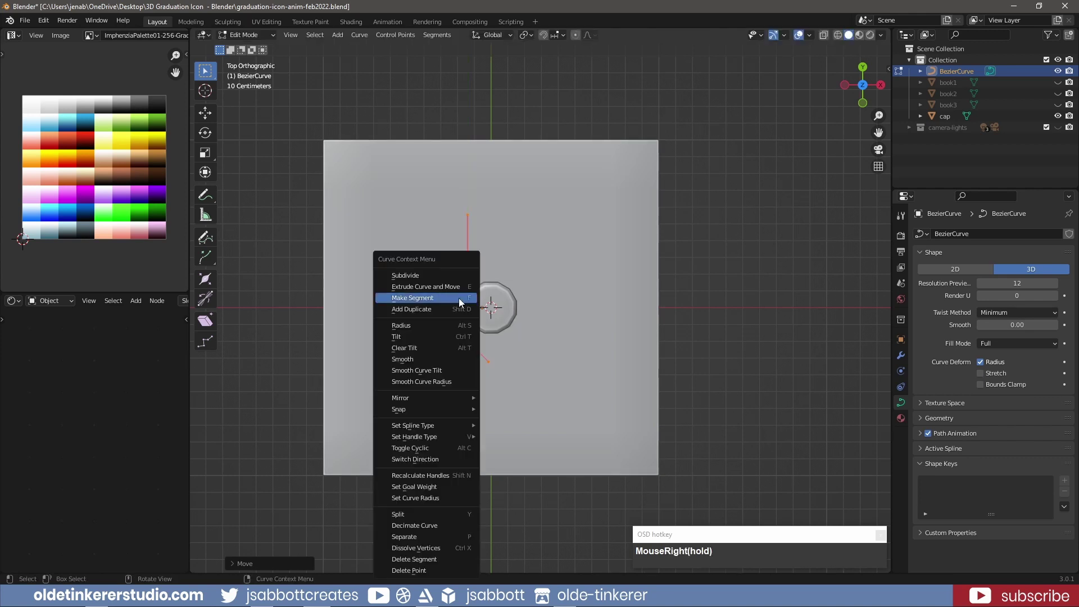
click(428, 273)
click(230, 563)
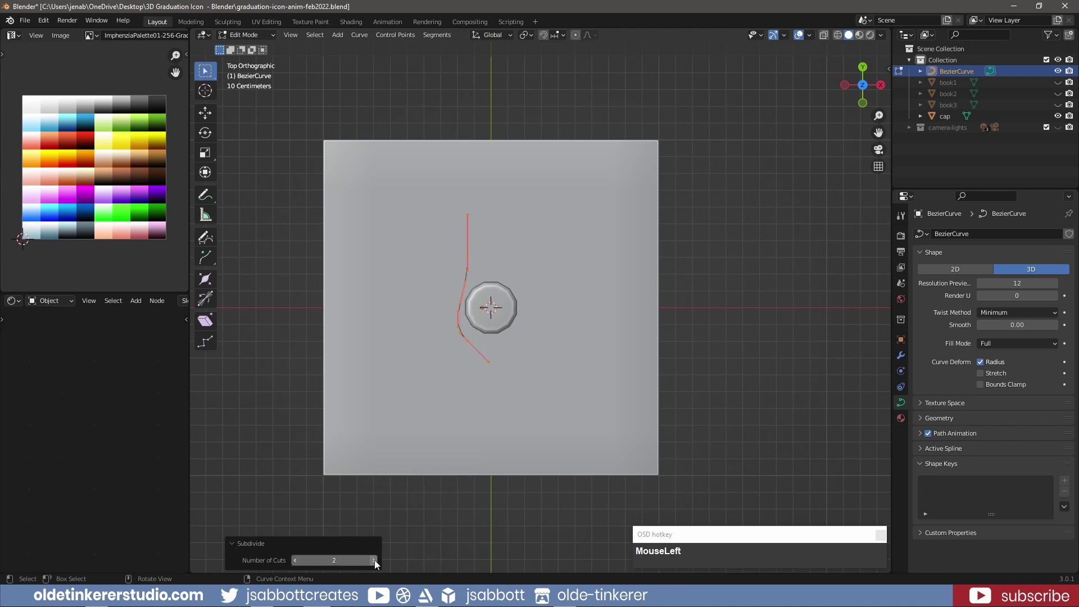
click(233, 543)
Move the curve's positive-Y end point slightly along negative X.
scroll(523, 349, up, 2)
shift+drag(419, 163, 462, 259)
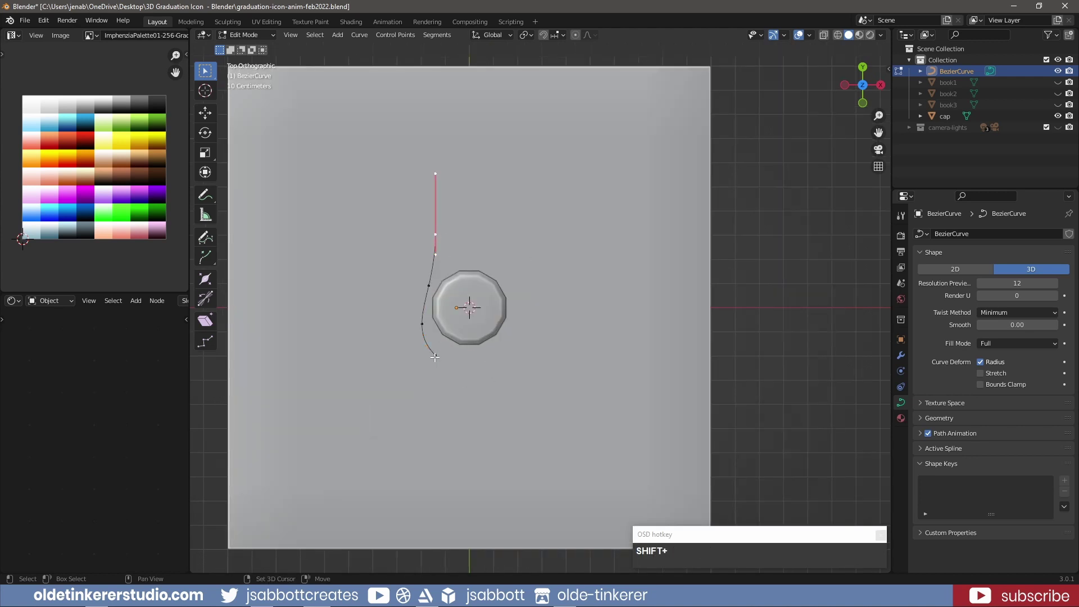
key(g)
key(x)
click(461, 237)
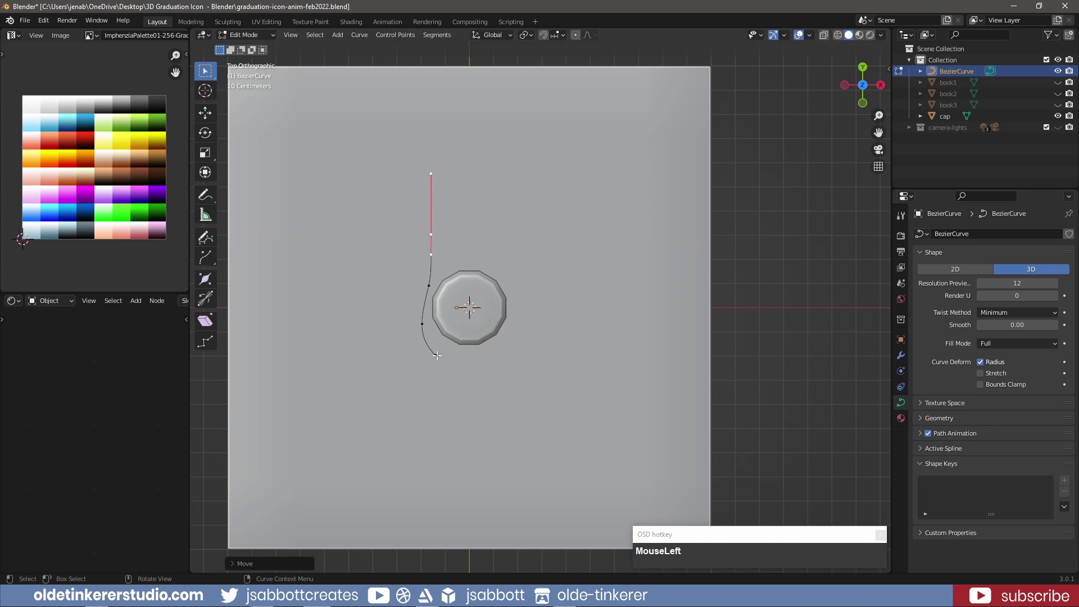
Move the curve's negative-Y end point farther from the button and rotate its handles about 17°.
click(435, 355)
key(g)
click(469, 383)
key(r)
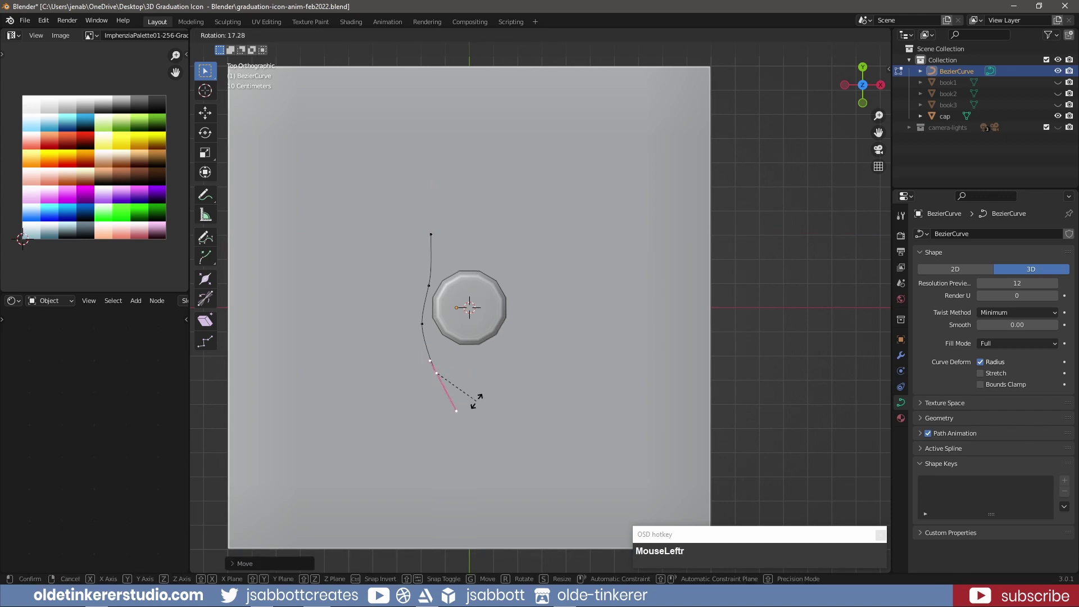
click(477, 401)
Extrude the curve's positive-Y end point along X just past the cap's edge and rotate its handles nearly in line with the strand.
drag(407, 250, 562, 234)
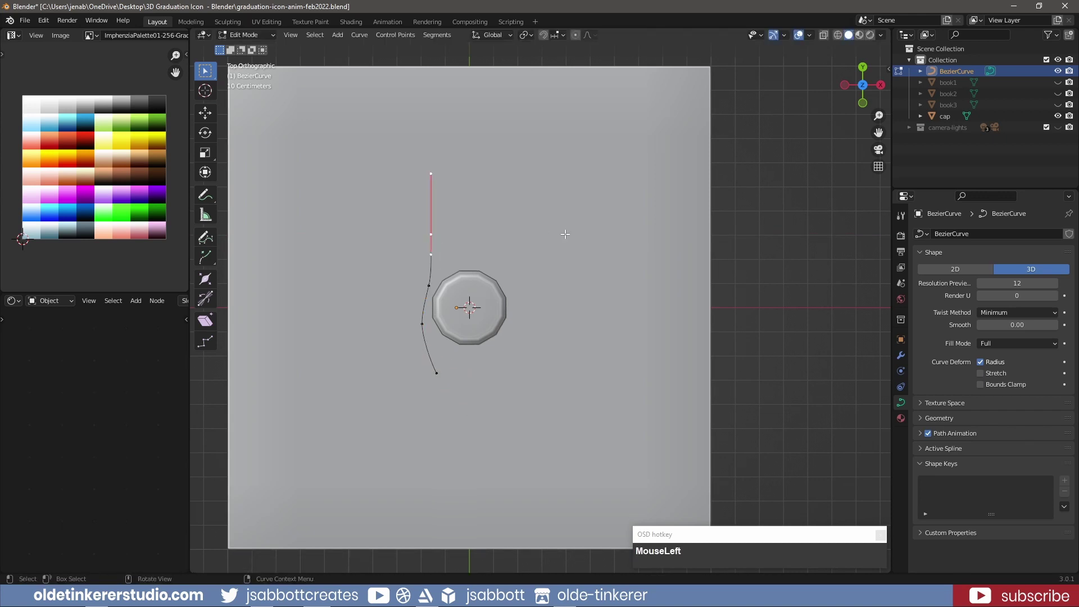
key(g)
key(x)
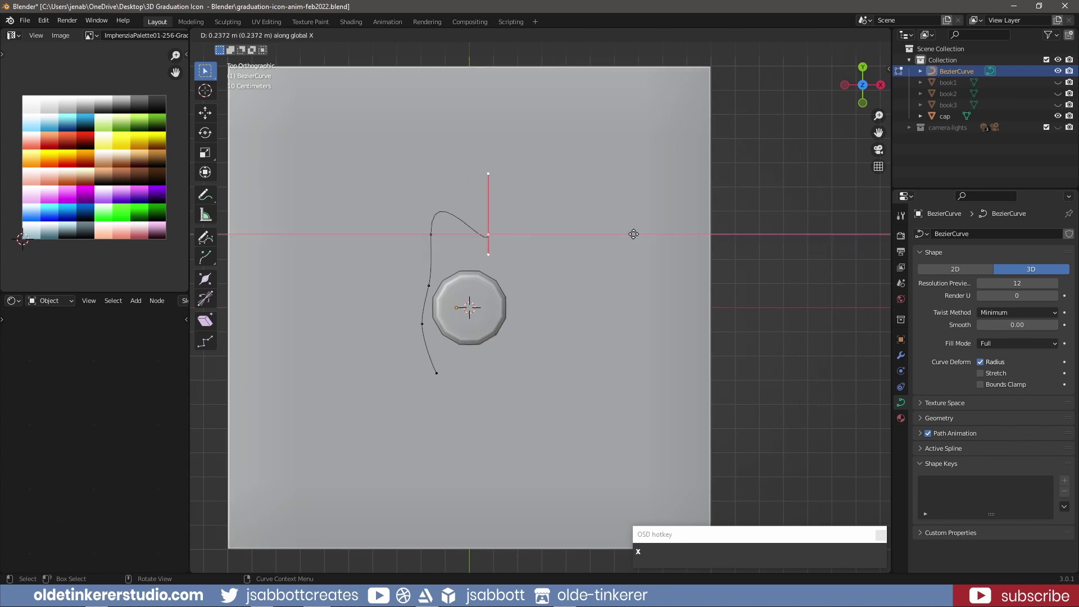
click(855, 236)
key(r)
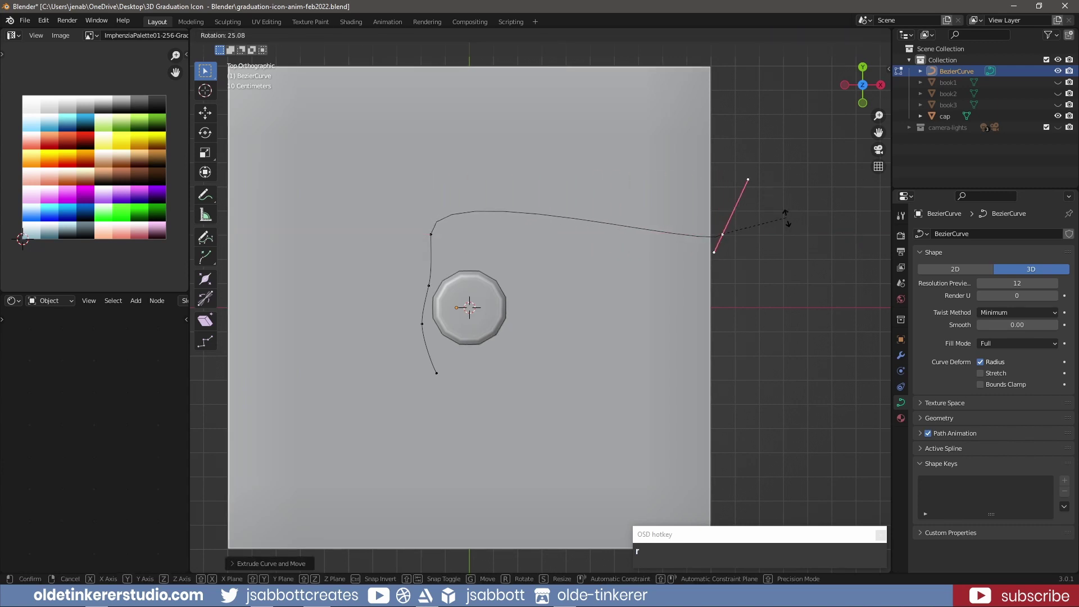
click(775, 356)
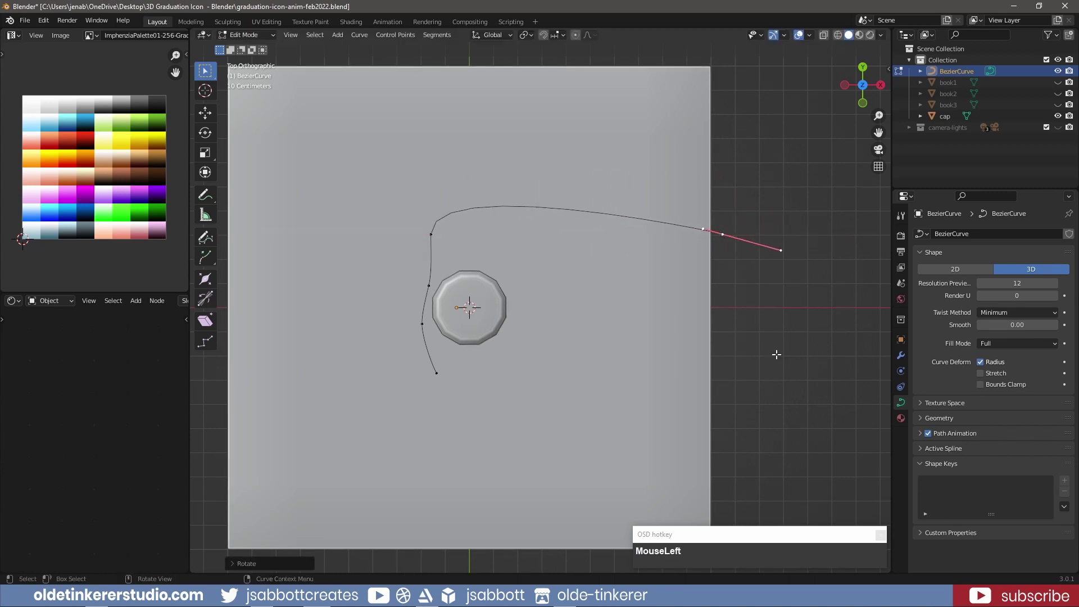
Extrude the curve's negative-Y end point about 1.21 m along X past the cap's edge and rotate its handles about -67°.
click(435, 373)
key(e)
key(x)
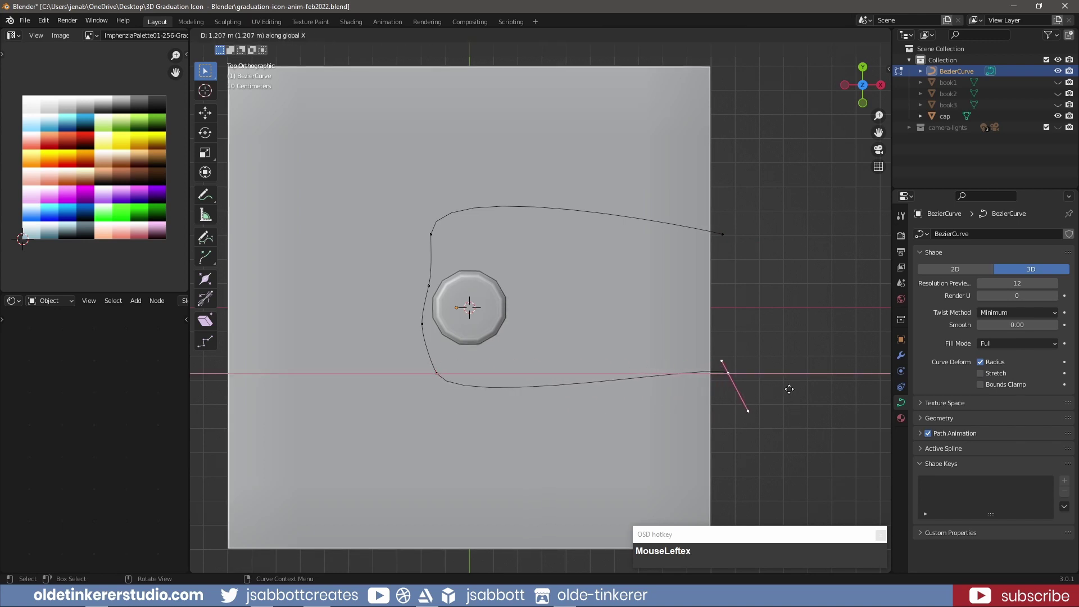
click(789, 389)
key(r)
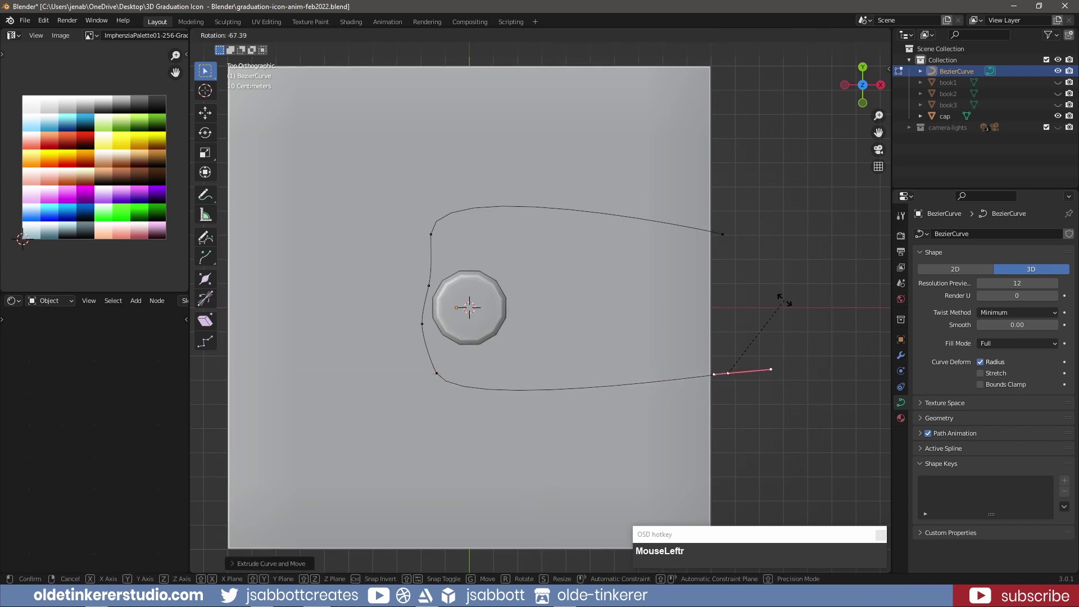
click(593, 308)
Select the end points of both long extruded segments and subdivide those segments with 4 cuts.
click(422, 324)
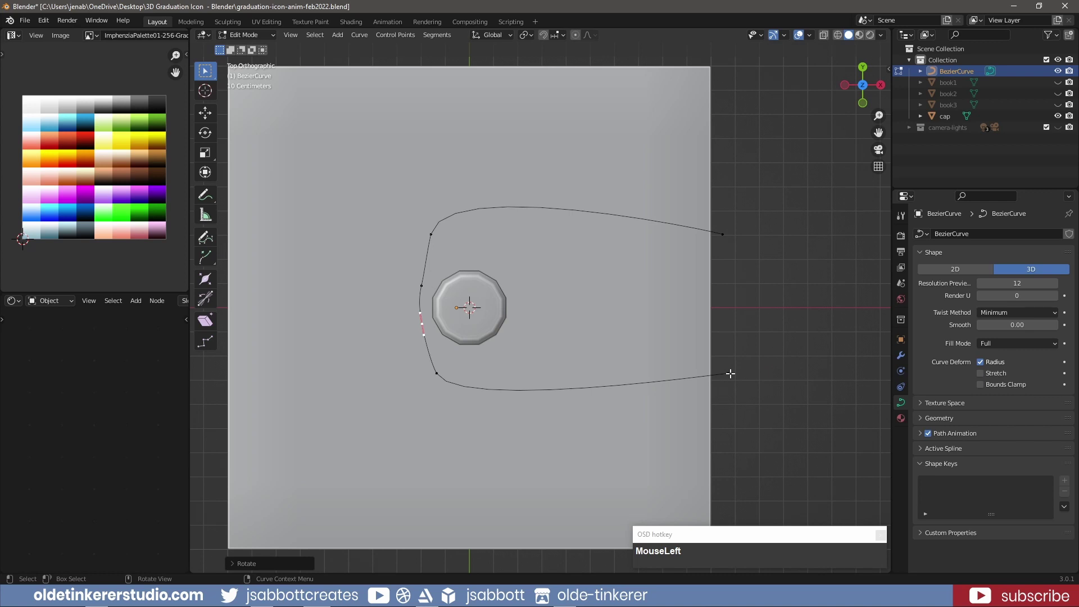
click(730, 373)
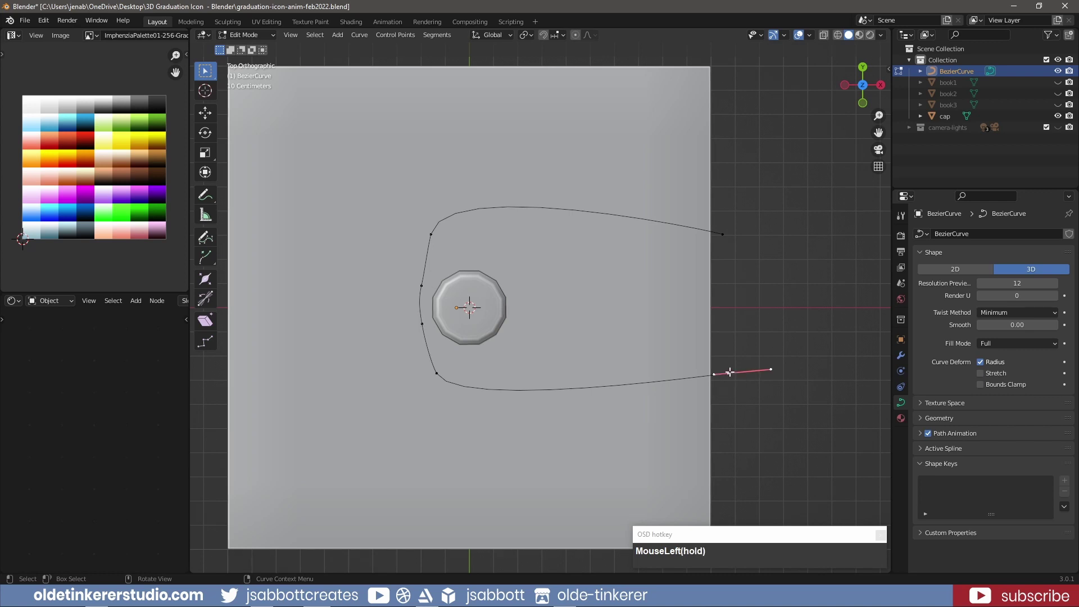
shift+click(438, 374)
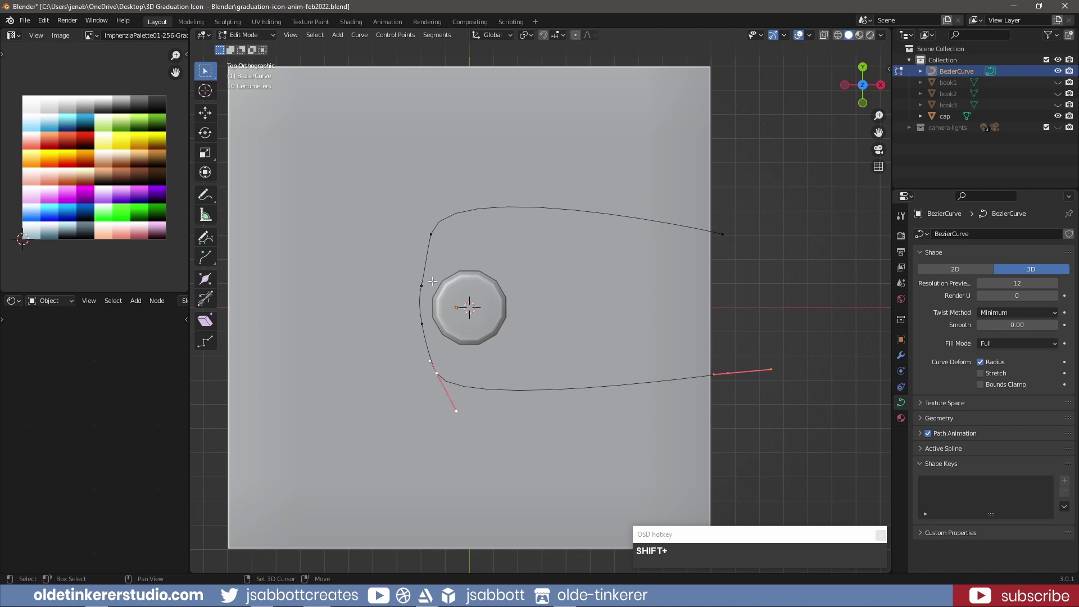
shift+click(431, 233)
shift+click(722, 234)
right_click(723, 233)
click(710, 235)
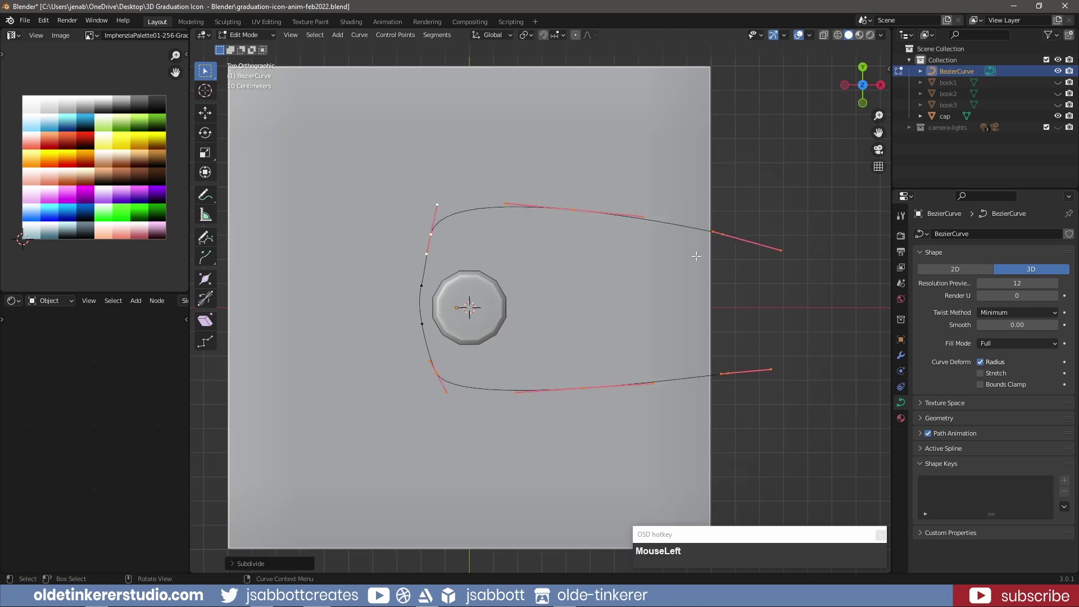
click(237, 563)
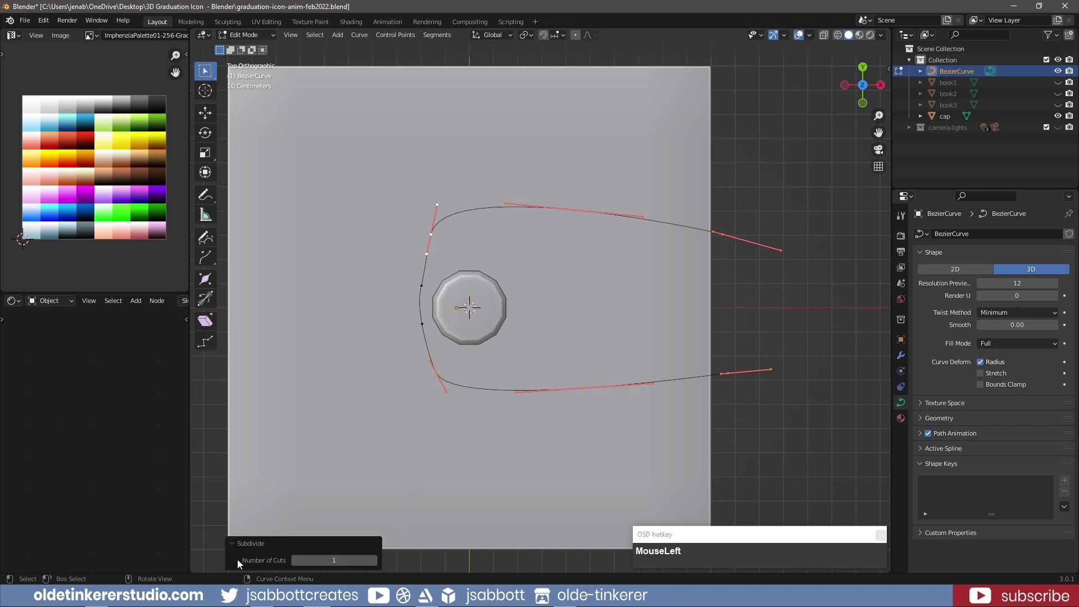
click(373, 560)
click(373, 560)
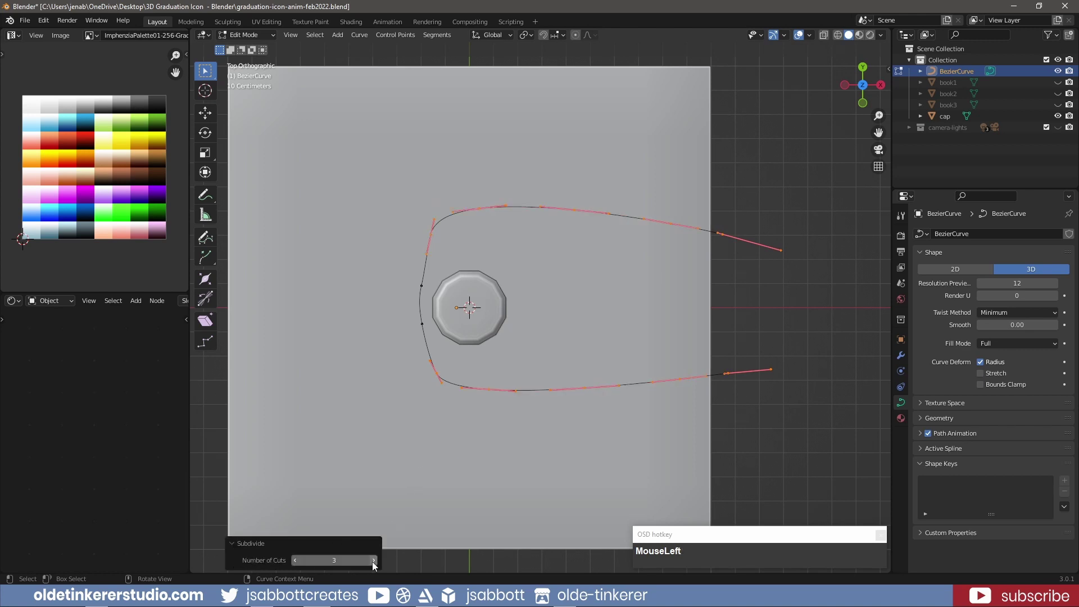
click(374, 560)
click(231, 542)
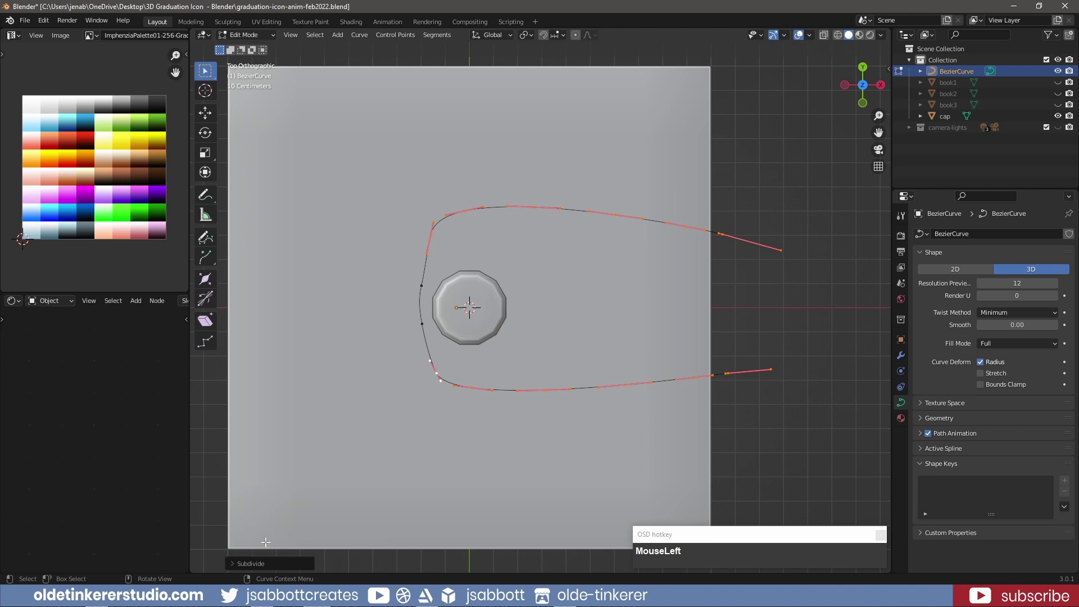
Scale the selected strand points along Y to bring both strands closer to the button.
key(s)
key(y)
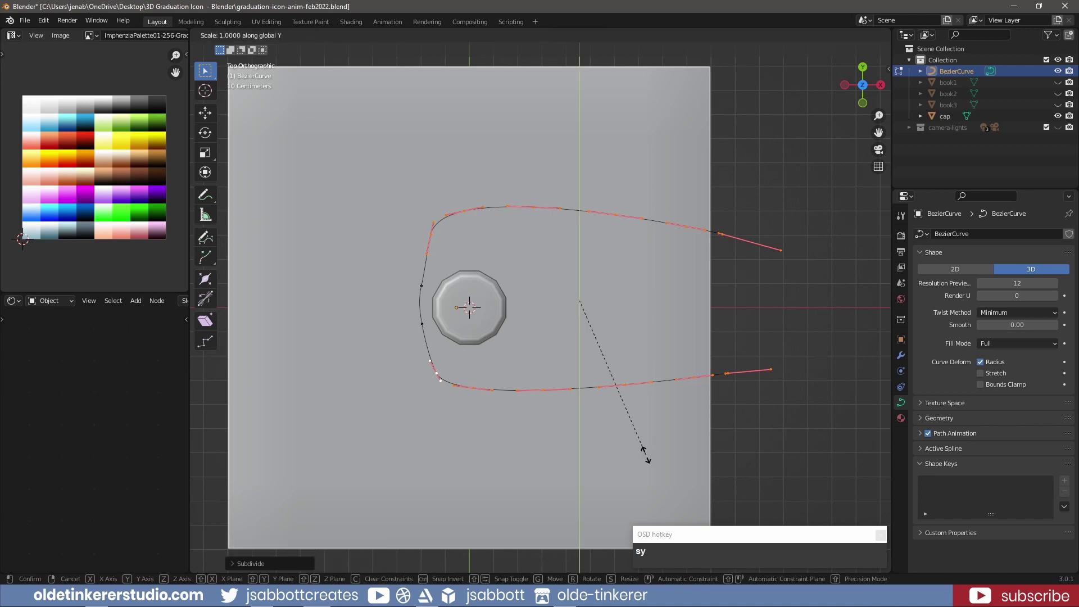
click(590, 362)
key(g)
key(y)
click(545, 270)
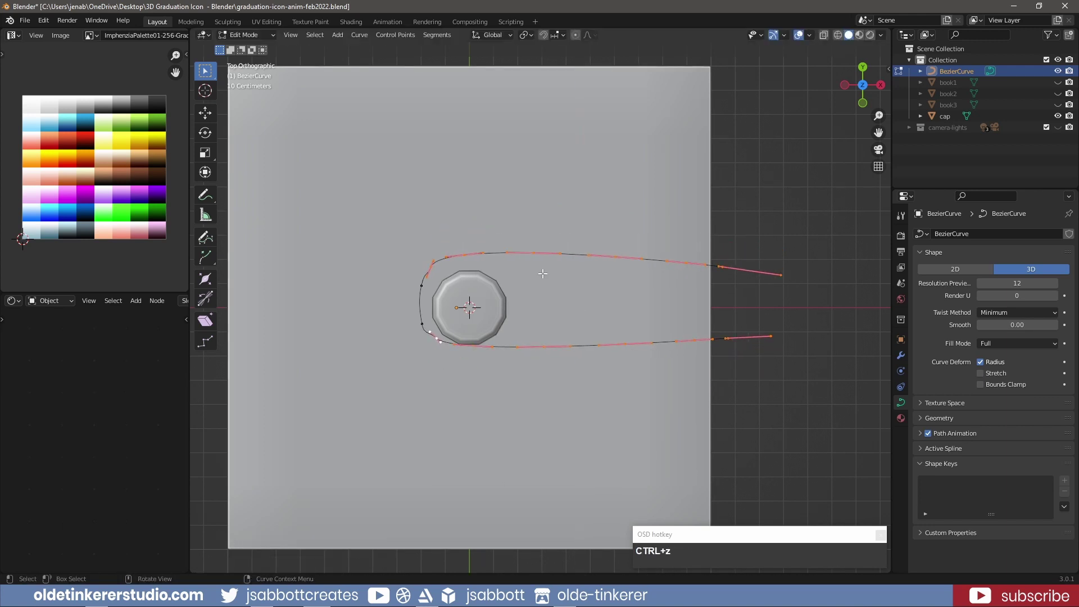
Move the whole curve in X and Y so its bend wraps closely around the button's side.
key(g)
click(551, 284)
key(g)
key(x)
click(551, 287)
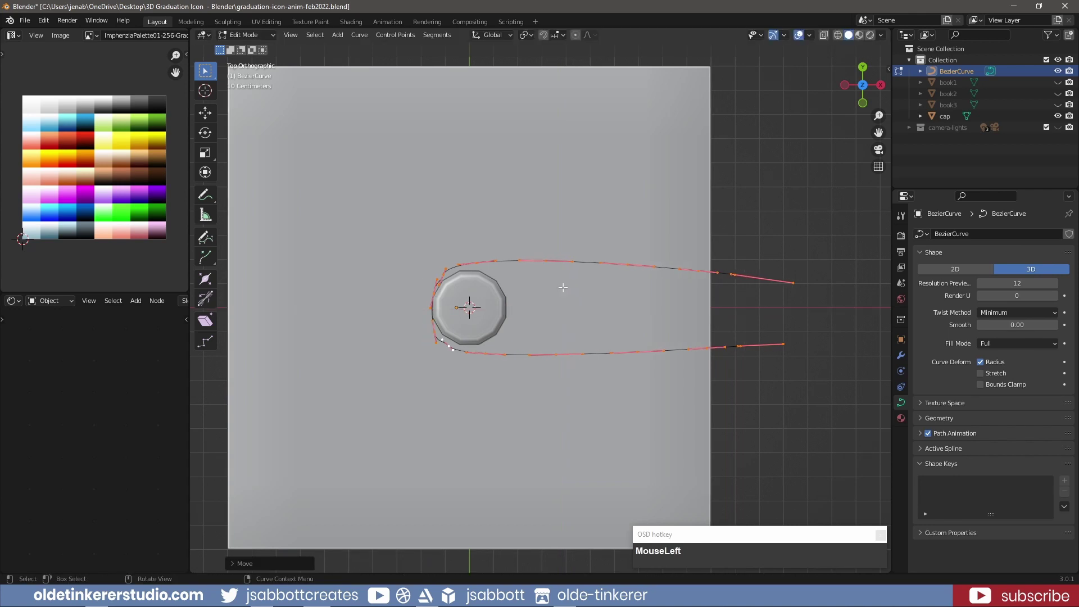
Scale the strand points beyond the button to about 0.6 along Y, and scale the two points beside the button along Y until they hug it.
click(514, 239)
drag(513, 238, 771, 423)
key(s)
key(y)
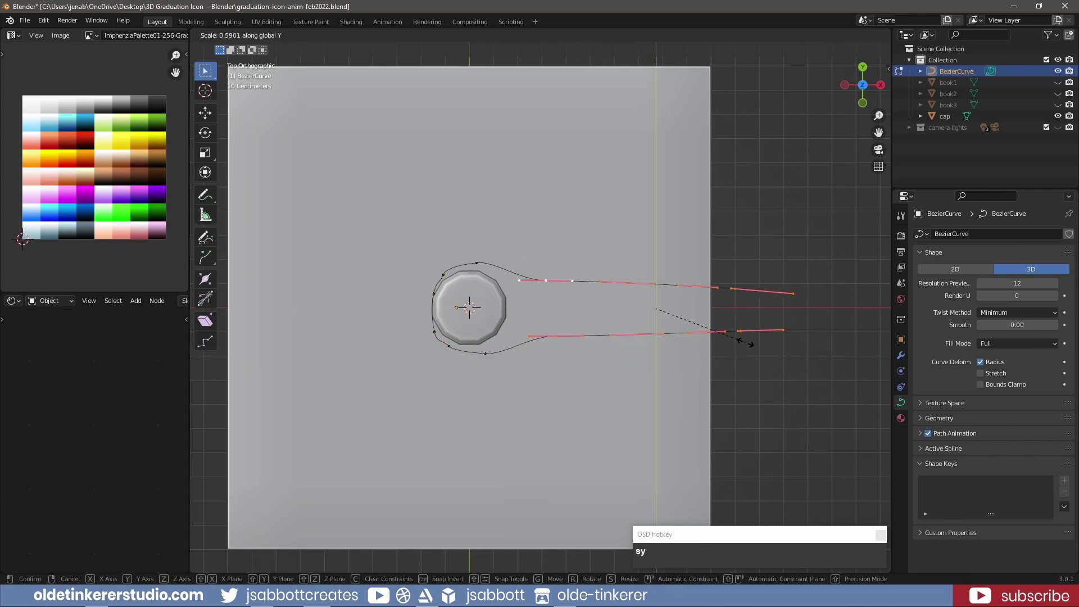
click(735, 345)
drag(505, 253, 461, 362)
key(s)
key(y)
click(587, 426)
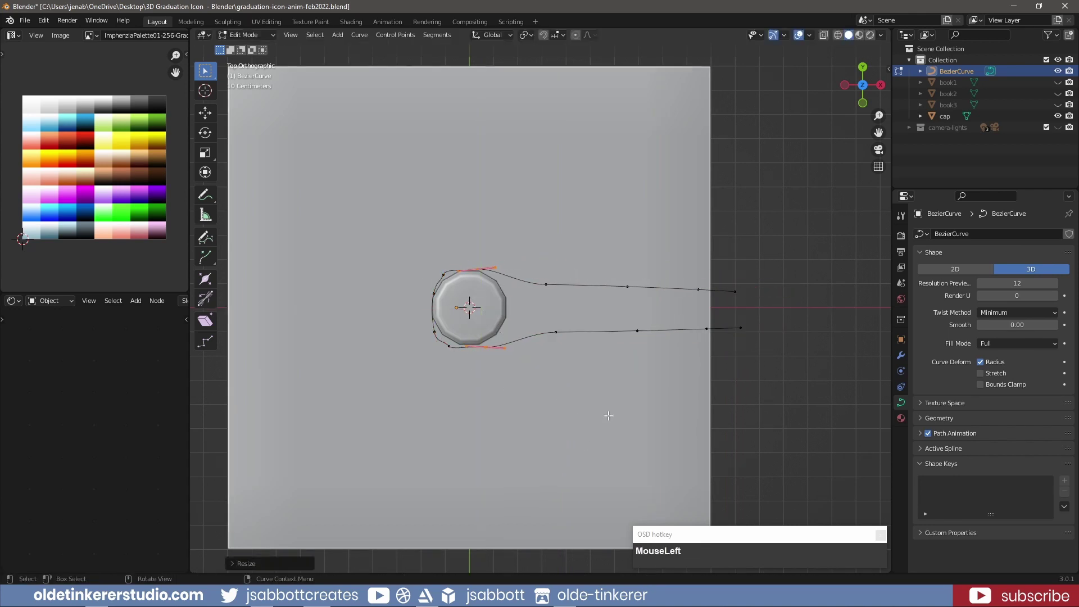
Scale the outer control points of both strands to about 0.5 along Y to narrow the gap between them.
drag(605, 267, 766, 369)
key(s)
key(y)
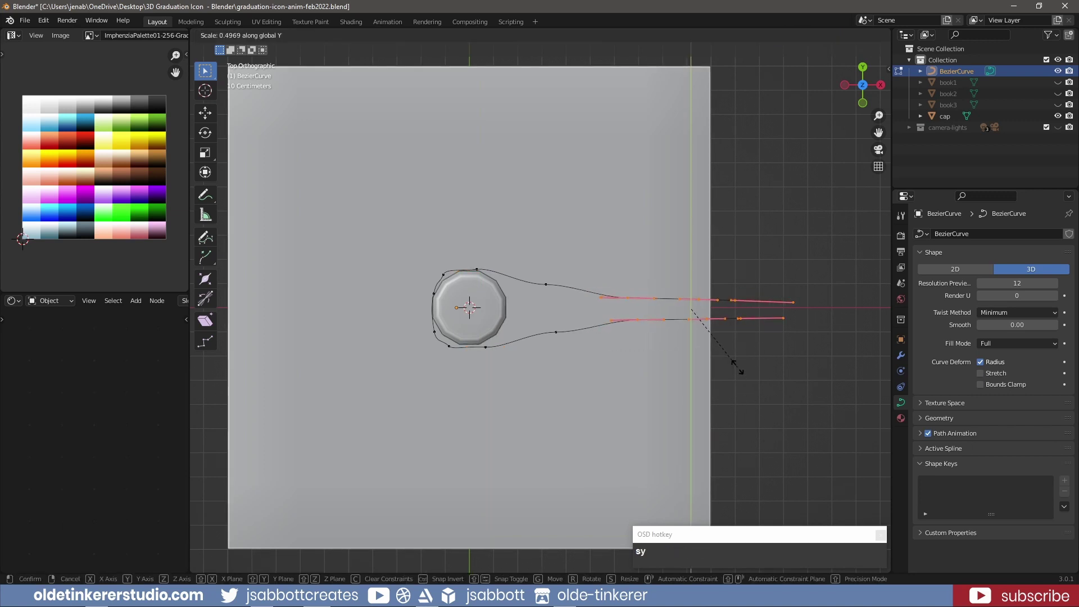
click(734, 360)
Rotate the handles of the first points past the button and of the loop's corner points to smooth the curve.
click(546, 285)
key(r)
click(558, 333)
click(558, 333)
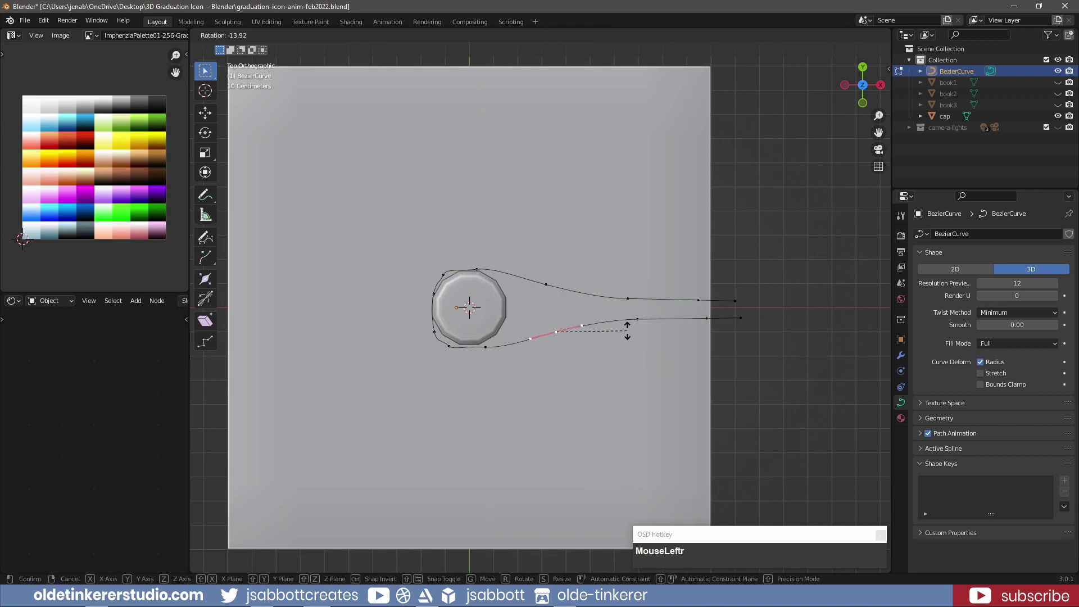
click(443, 275)
click(538, 241)
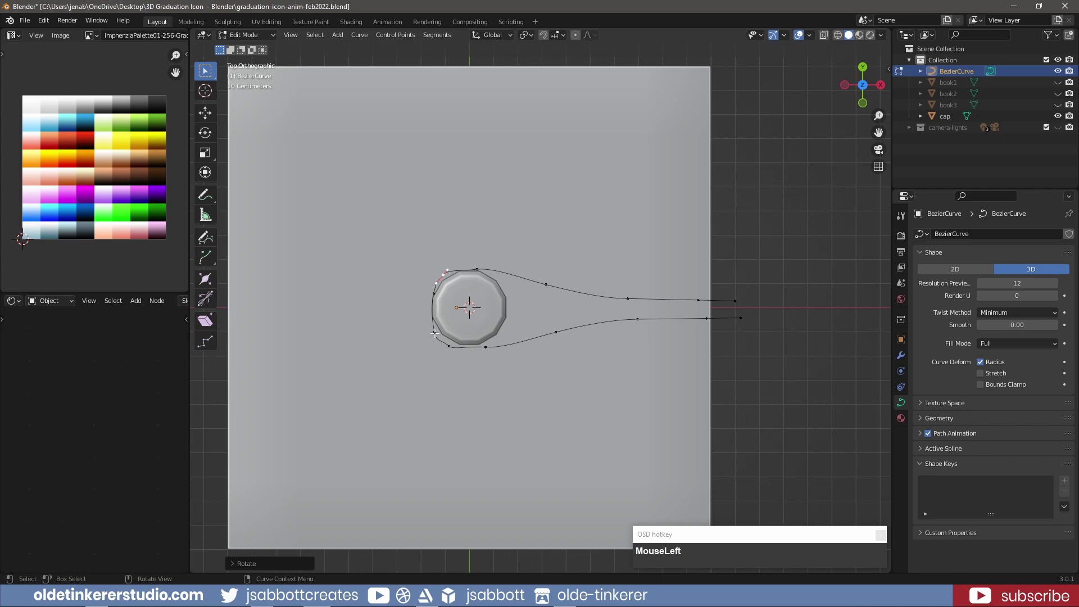
click(441, 341)
key(r)
click(553, 332)
Shift the negative-Y strand's outer points along X to align both ends, and scale the end points closer together along Y.
click(738, 317)
key(g)
click(779, 317)
drag(722, 292, 768, 356)
key(s)
key(y)
click(759, 355)
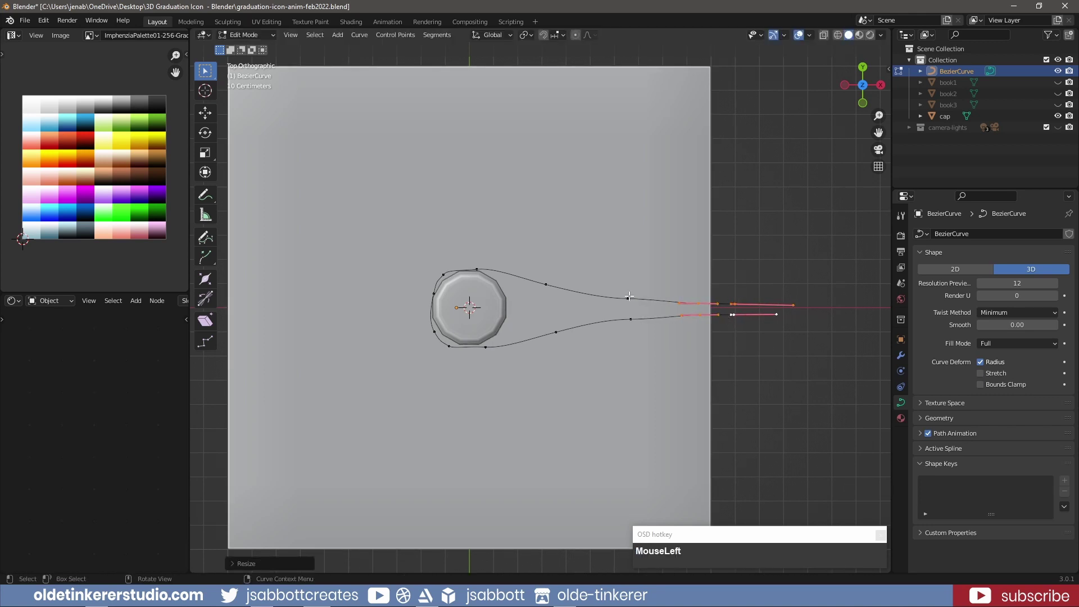
Rotate the handles of the mid-strand control points so both strands taper smoothly toward their ends.
click(628, 298)
click(631, 319)
key(r)
click(739, 345)
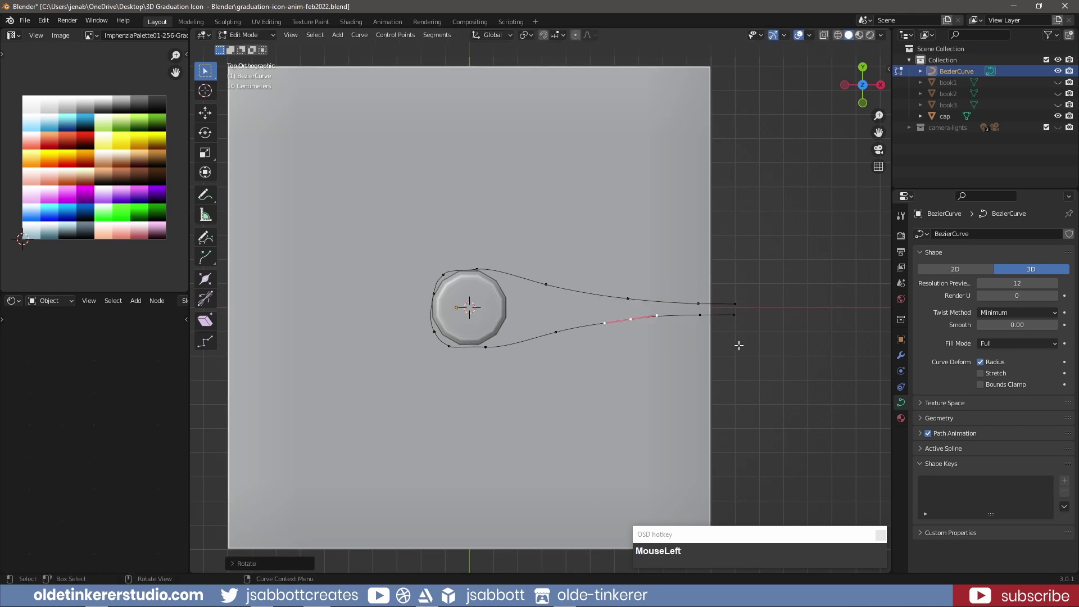
Select both end points of the curve and rotate their handles 90° about the Y axis in the front view.
click(734, 314)
shift+click(733, 305)
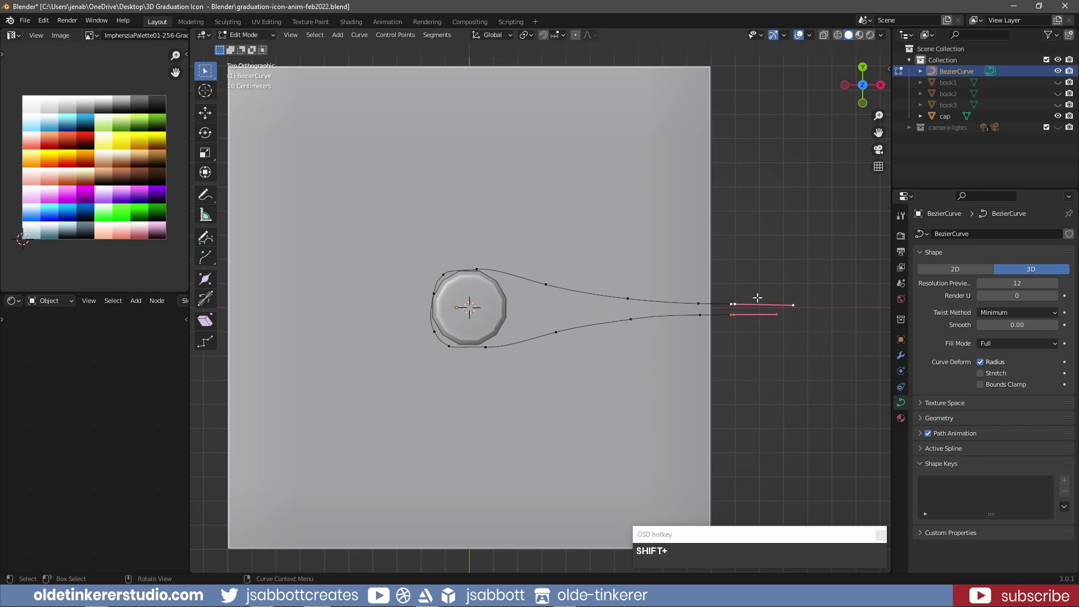
key(KP_1)
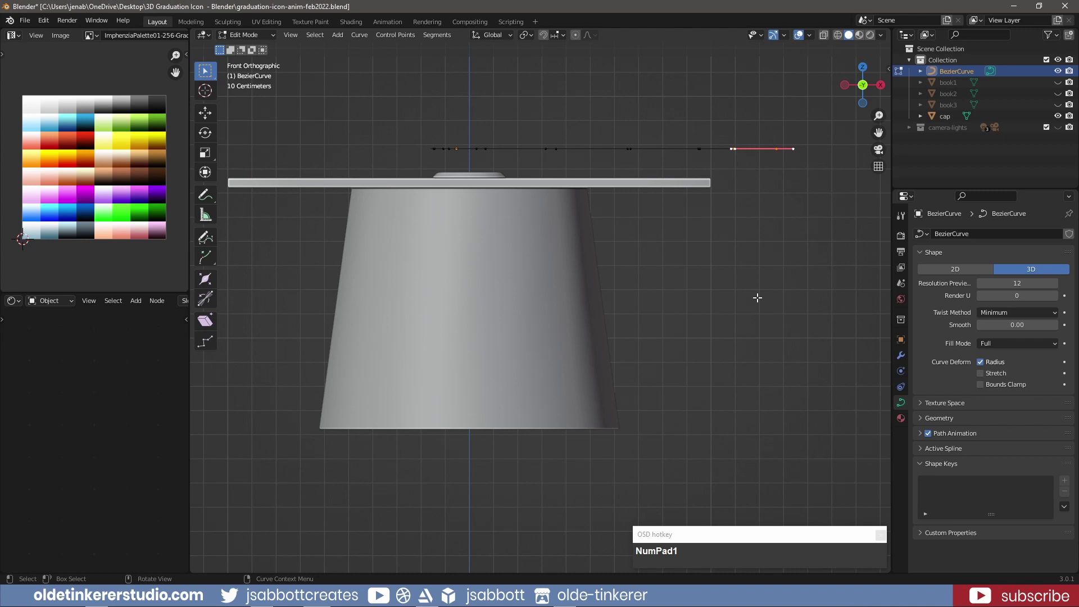
key(r)
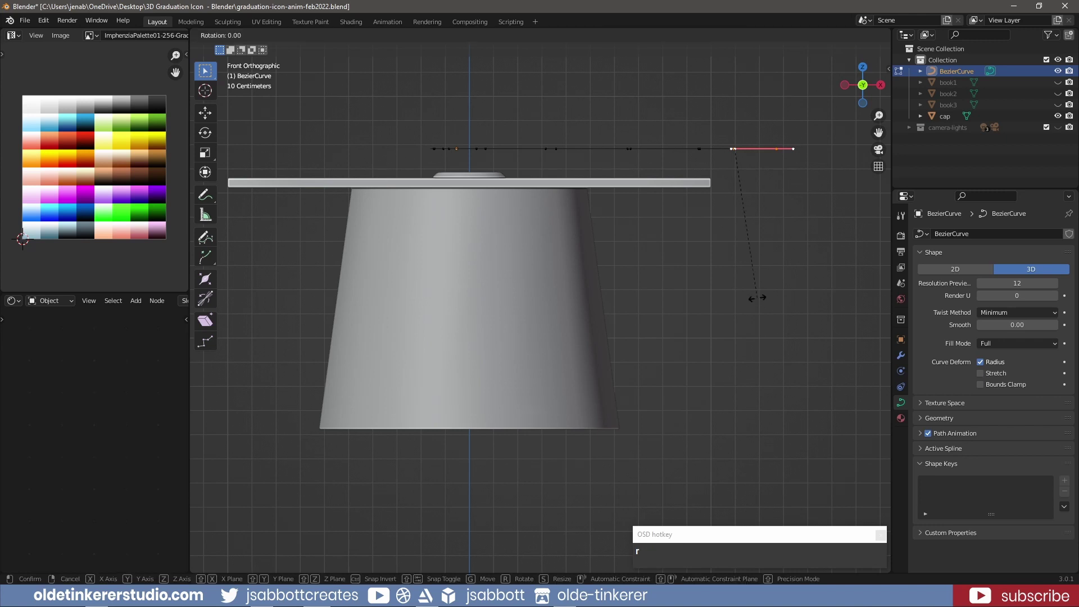
key(y)
key(KP_9)
key(KP_0)
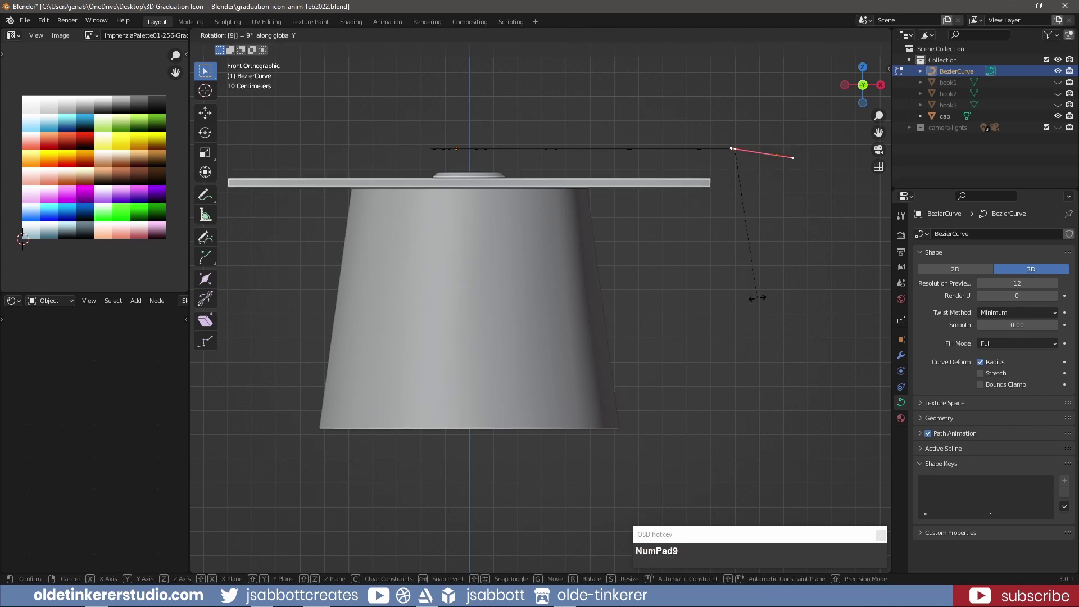
click(757, 297)
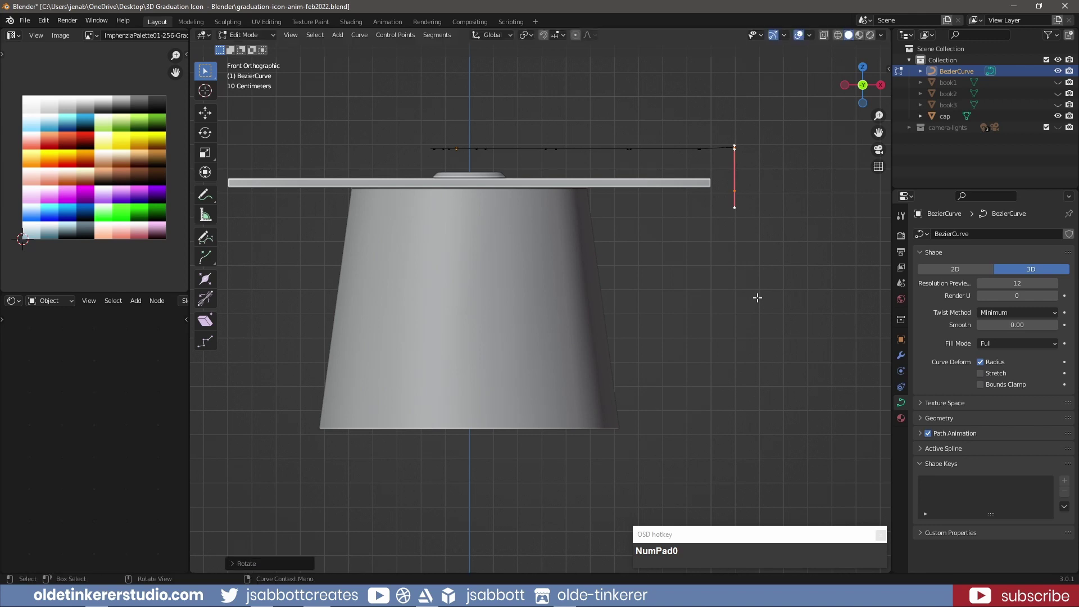
Extrude both curve end points straight down along Z so the cord hangs past the cap's edge.
key(e)
key(z)
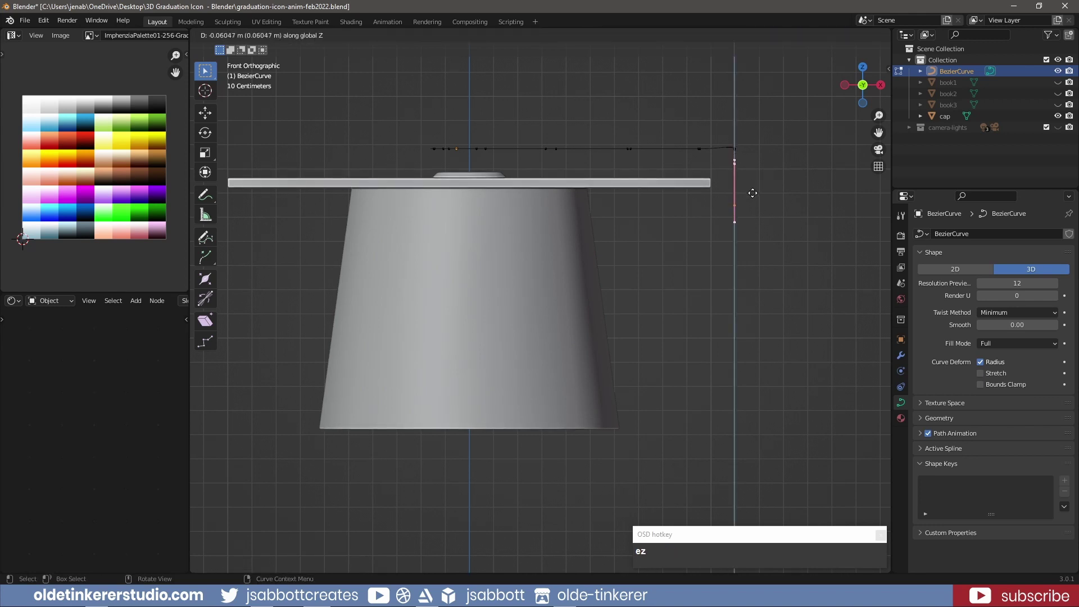
click(752, 193)
Give the whole curve a round bevel with a depth of 0.01 m and return to Object Mode.
middle_drag(775, 152, 790, 224)
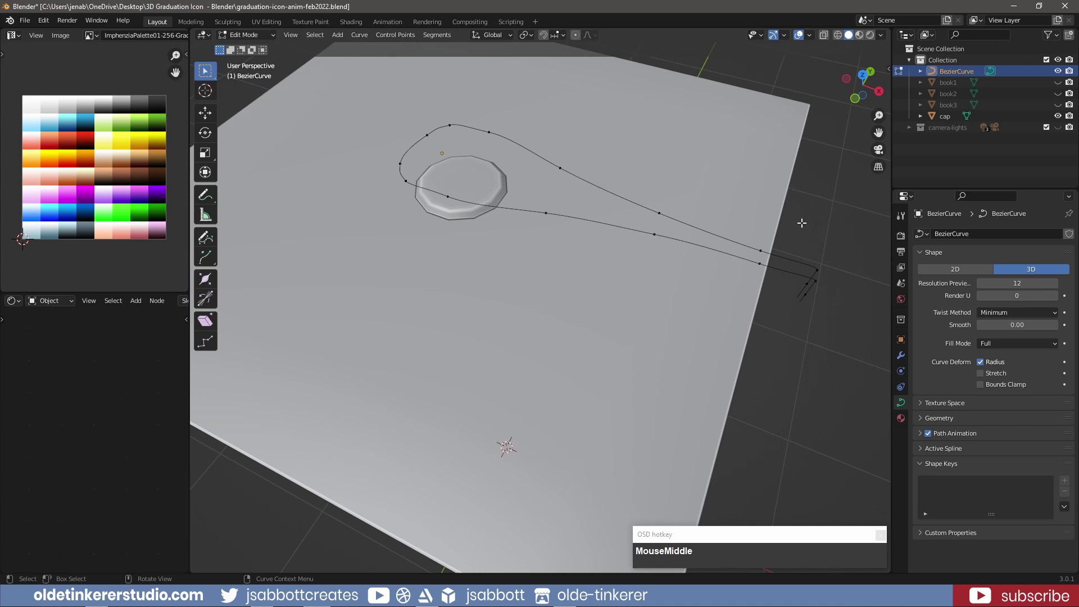
click(817, 269)
key(a)
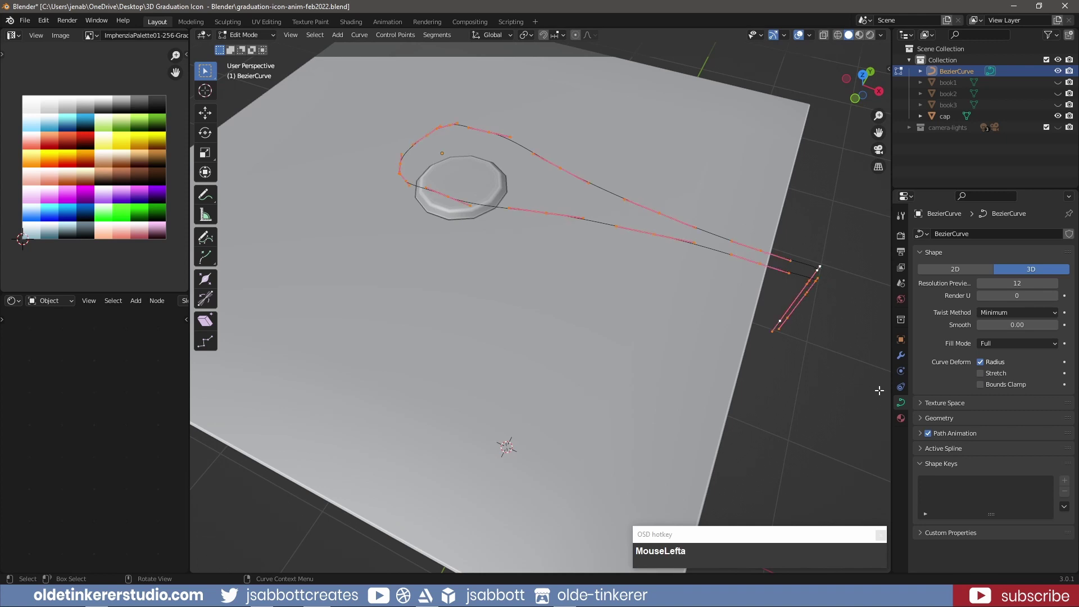
click(922, 464)
click(922, 252)
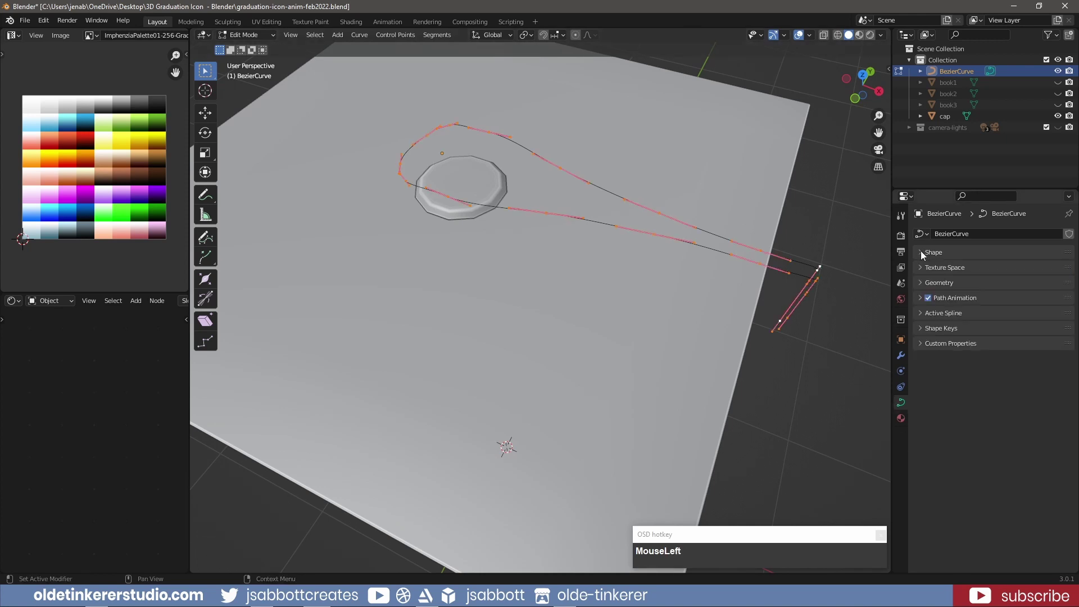
click(920, 282)
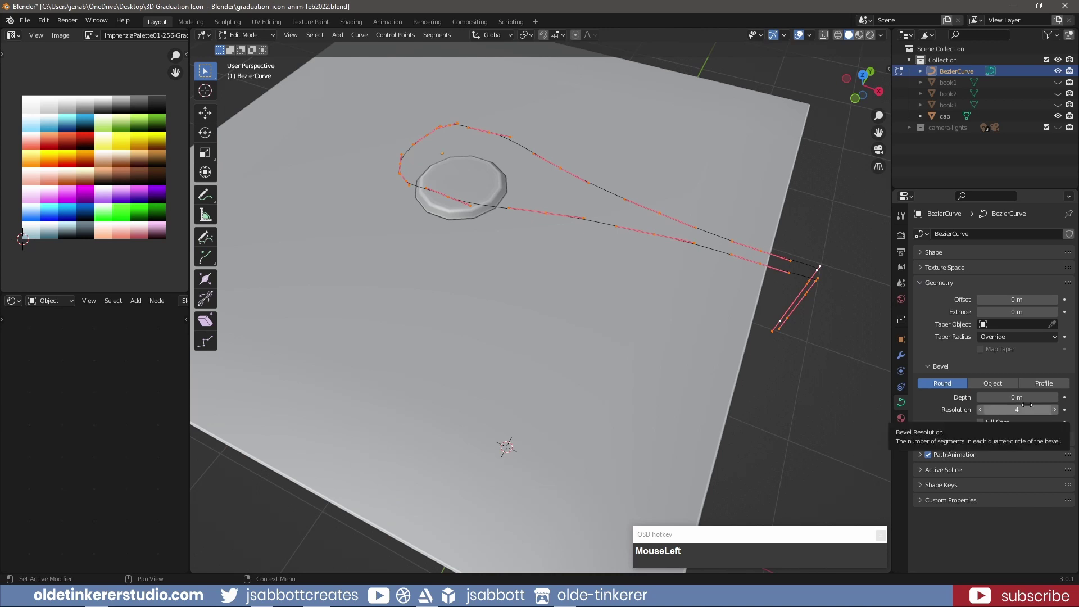
click(1055, 399)
click(1055, 399)
middle_drag(664, 444, 666, 349)
click(980, 397)
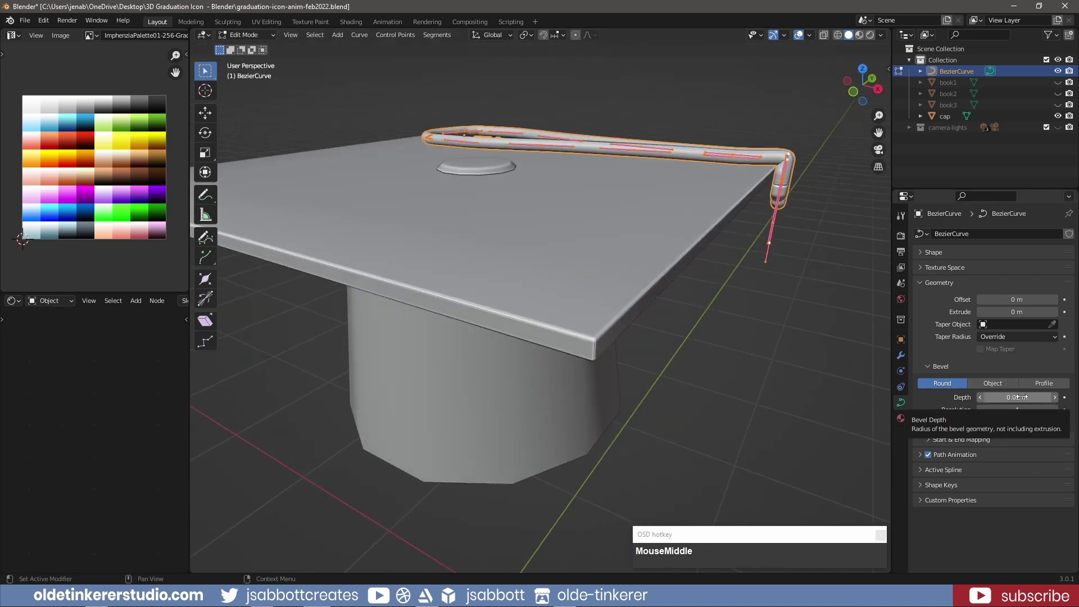
middle_drag(799, 270, 808, 343)
key(Tab)
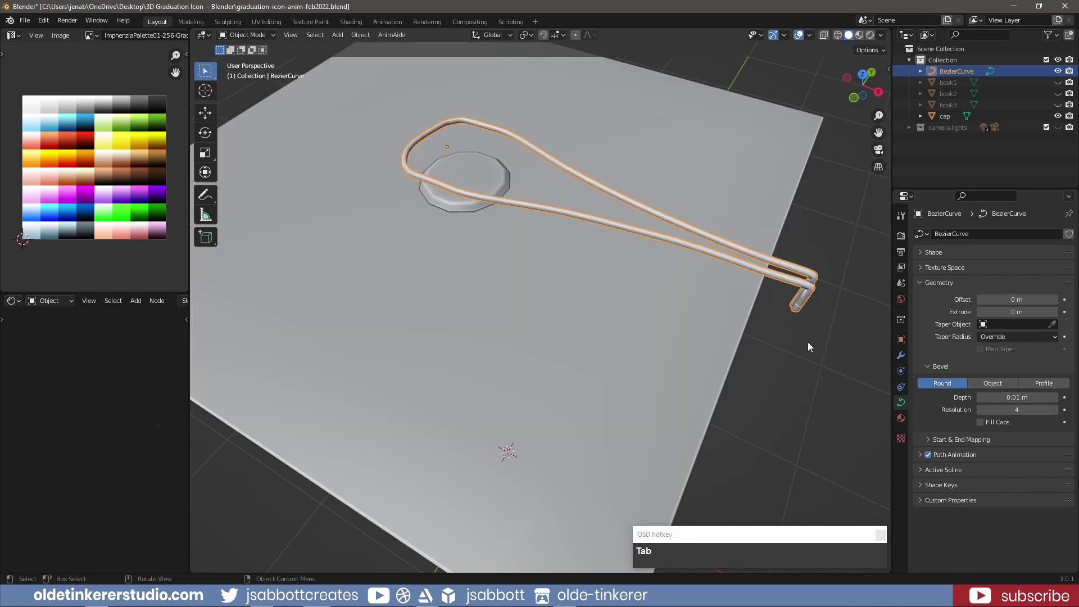
Convert the cord curve to a mesh, shade it smooth and enable Auto Smooth at 30°.
right_click(753, 267)
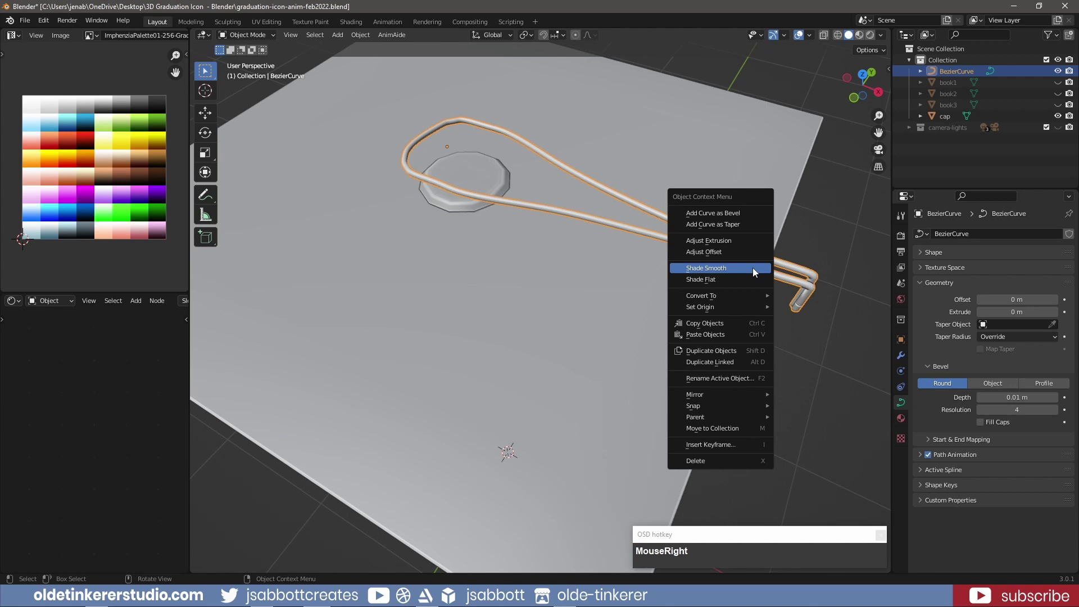
mouse_move(752, 295)
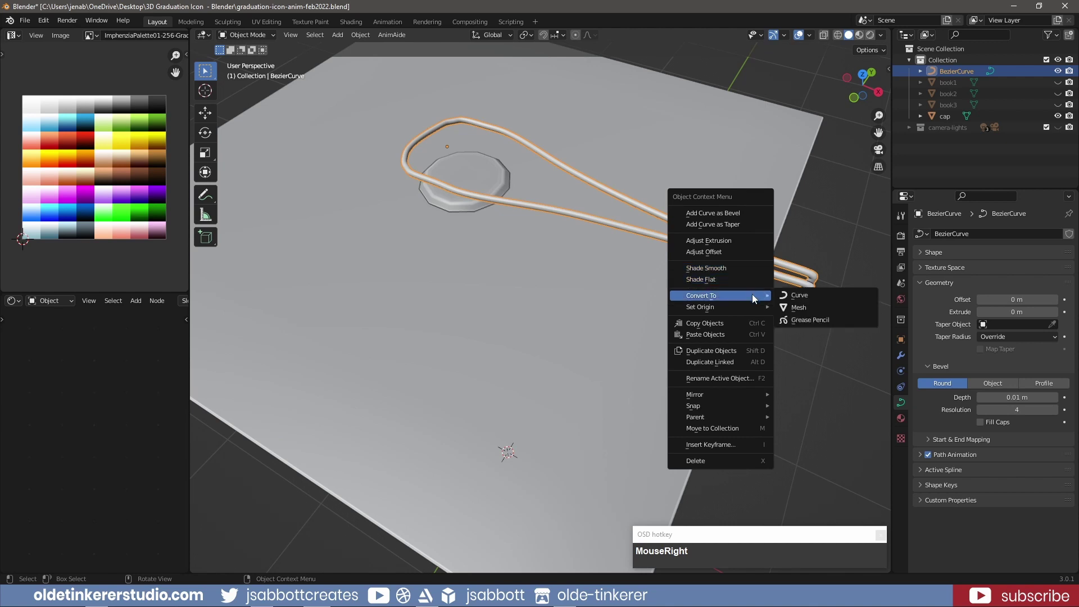
click(810, 308)
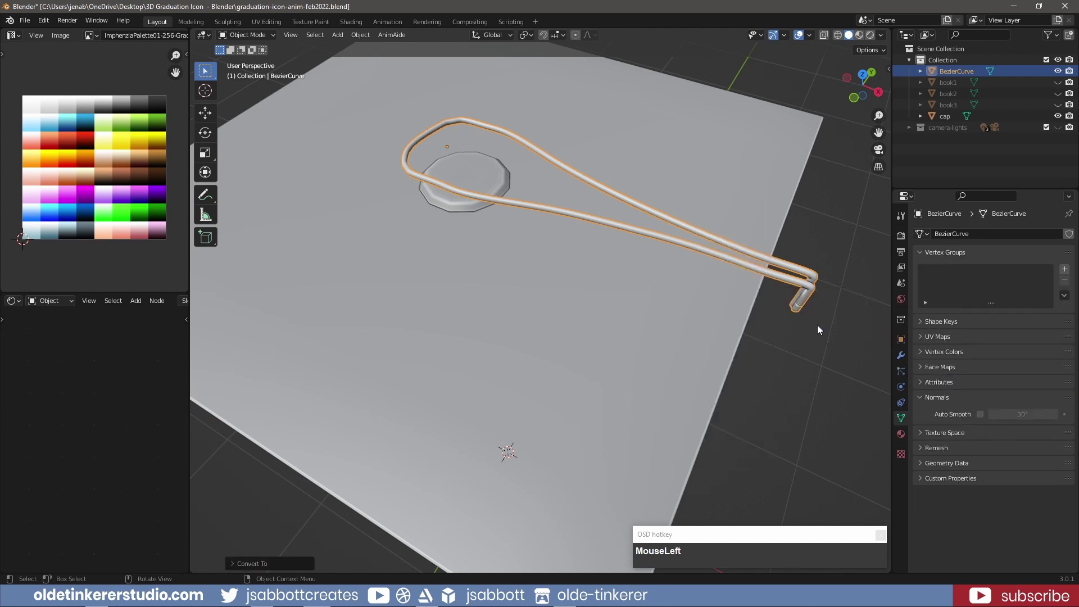
right_click(741, 263)
click(716, 240)
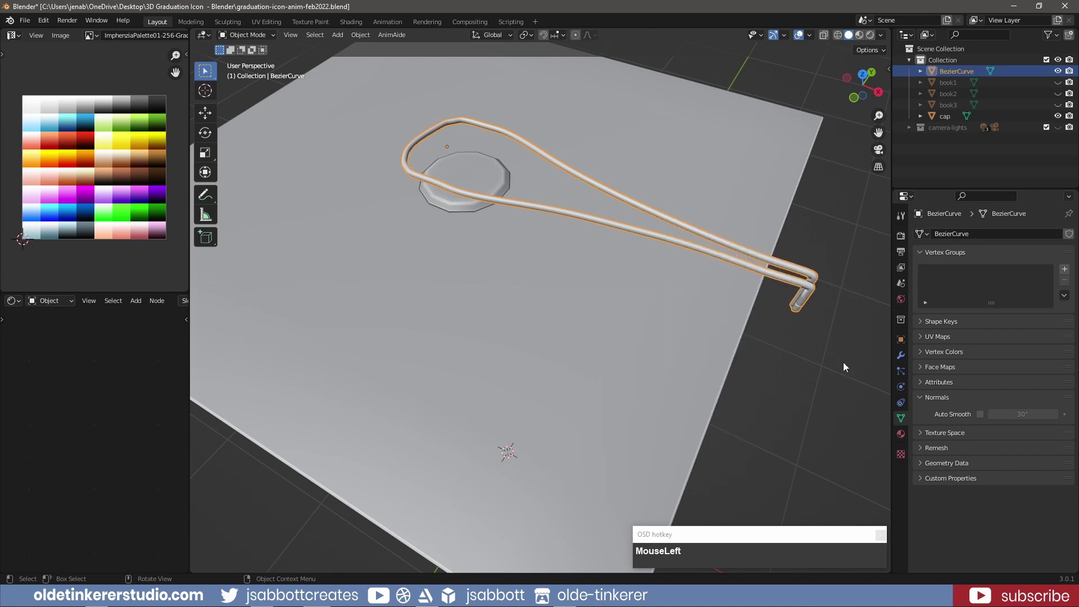
click(979, 414)
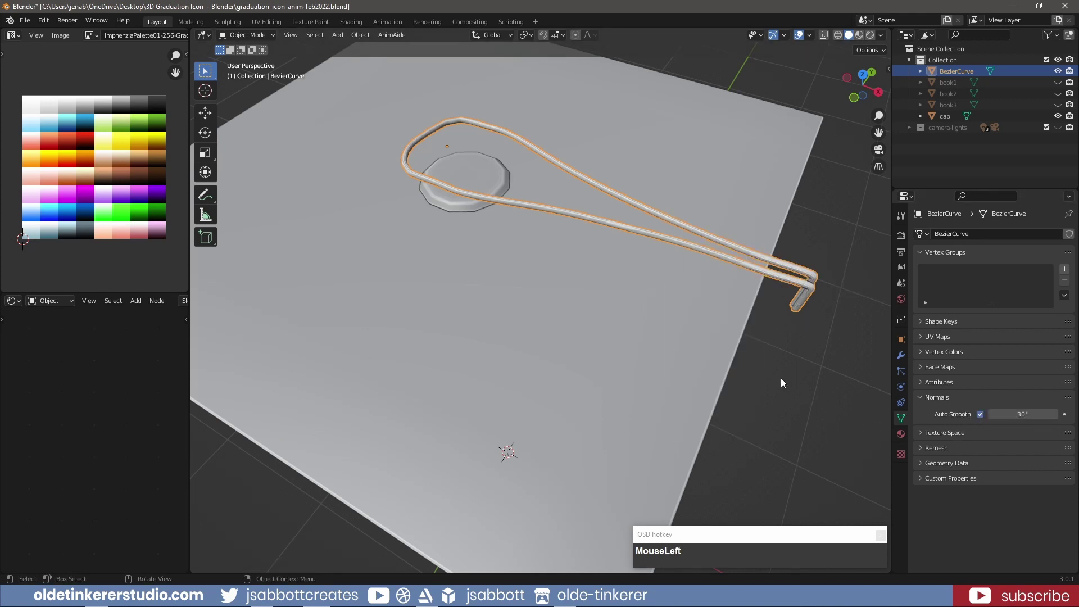
Add a UV sphere inside the cord mesh, raise it along Z and scale it down to a small ball.
key(KP_1)
key(Tab)
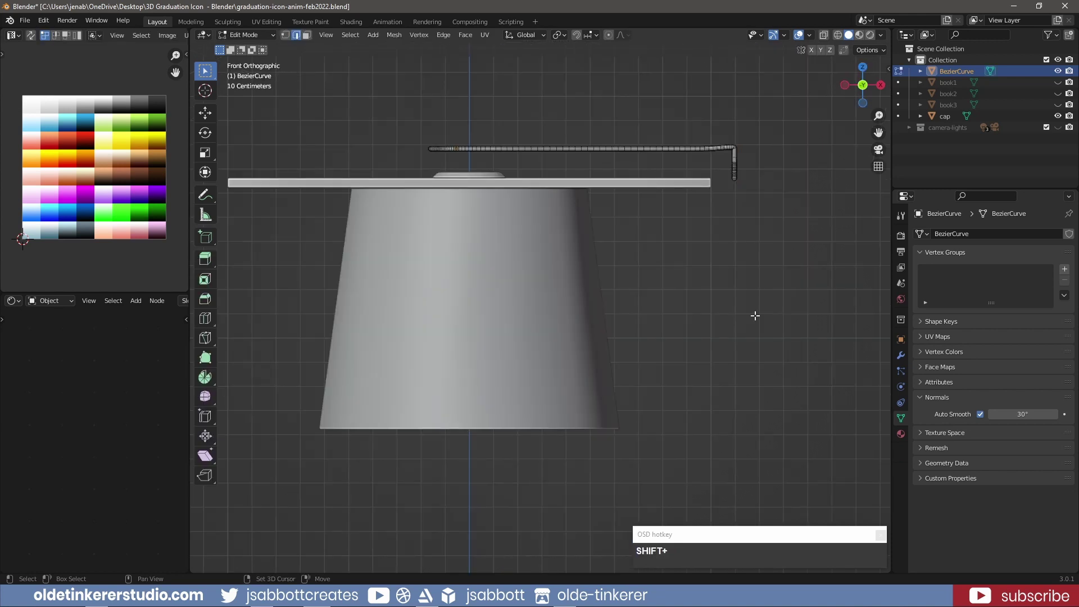
key(shift+a)
click(755, 316)
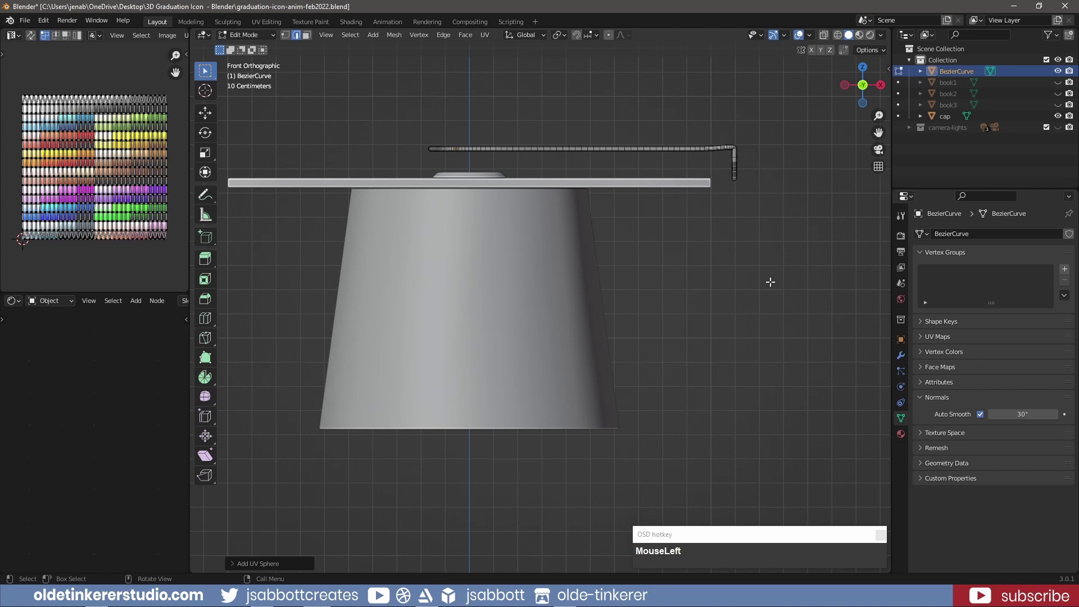
key(g)
key(z)
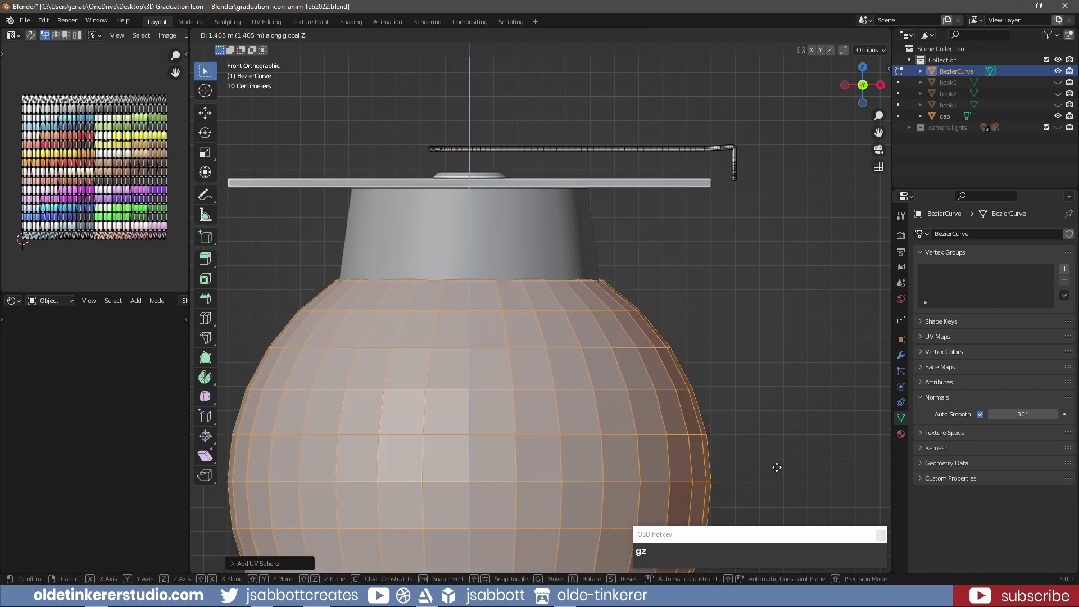
click(781, 362)
key(s)
click(548, 379)
Move the sphere along X and Z to just below the hanging cord ends and scale it down further.
key(g)
key(x)
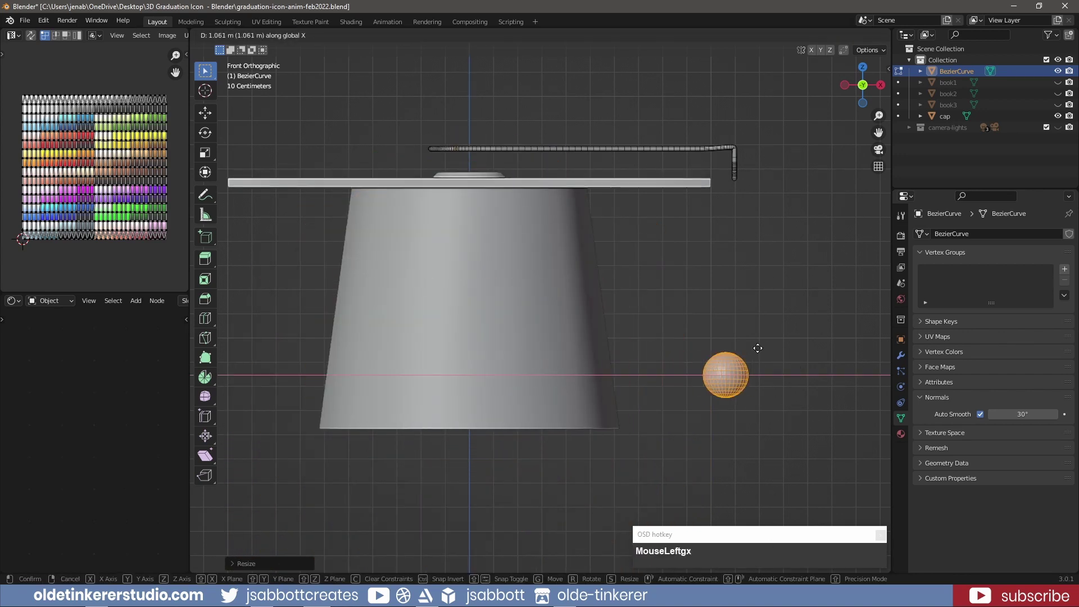
key(z)
click(742, 185)
middle_drag(742, 186, 682, 288)
key(s)
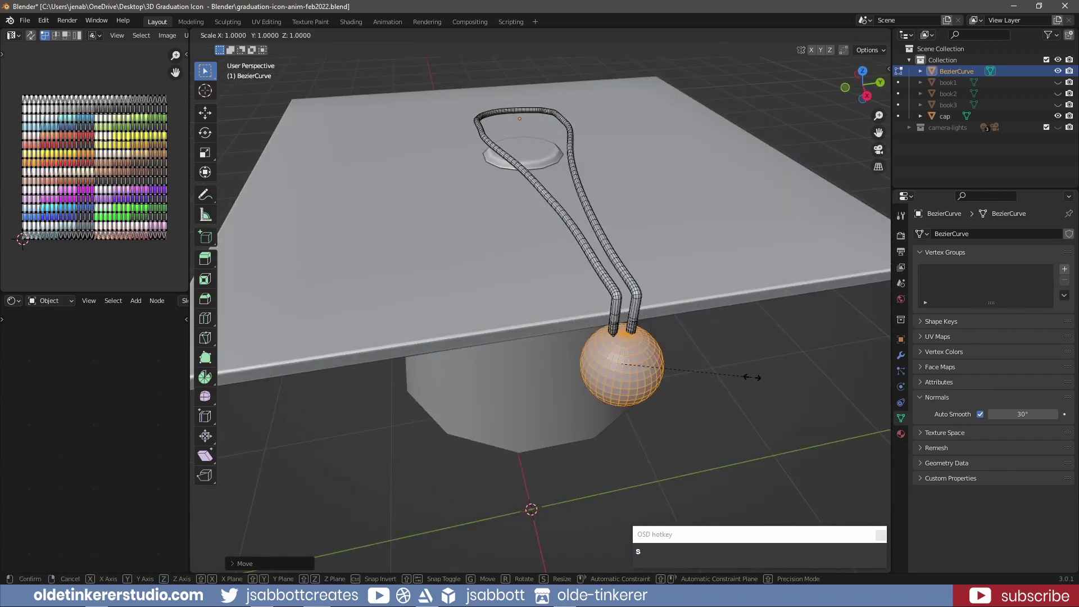
click(682, 373)
Raise the sphere along Z to meet the cord ends and center it between the two strands along Y.
middle_drag(682, 373, 651, 480)
key(g)
key(z)
click(764, 382)
key(KP_7)
scroll(770, 376, up, 4)
key(g)
key(y)
click(650, 429)
scroll(636, 436, down, 5)
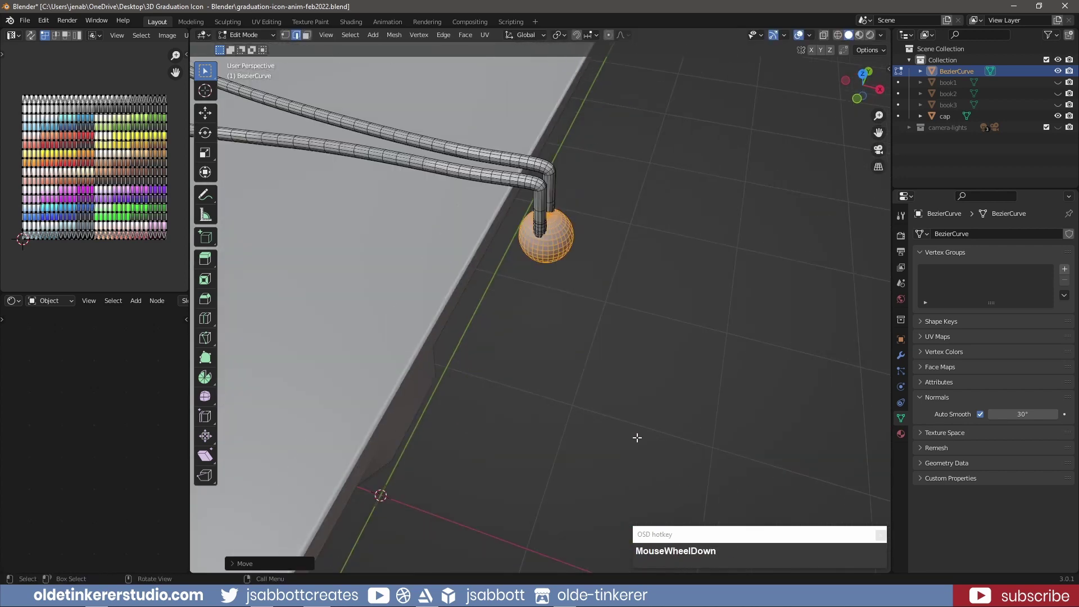
Clear the selection and circle-select the area around the sphere's bottom pole in the bottom view.
middle_drag(636, 436, 608, 421)
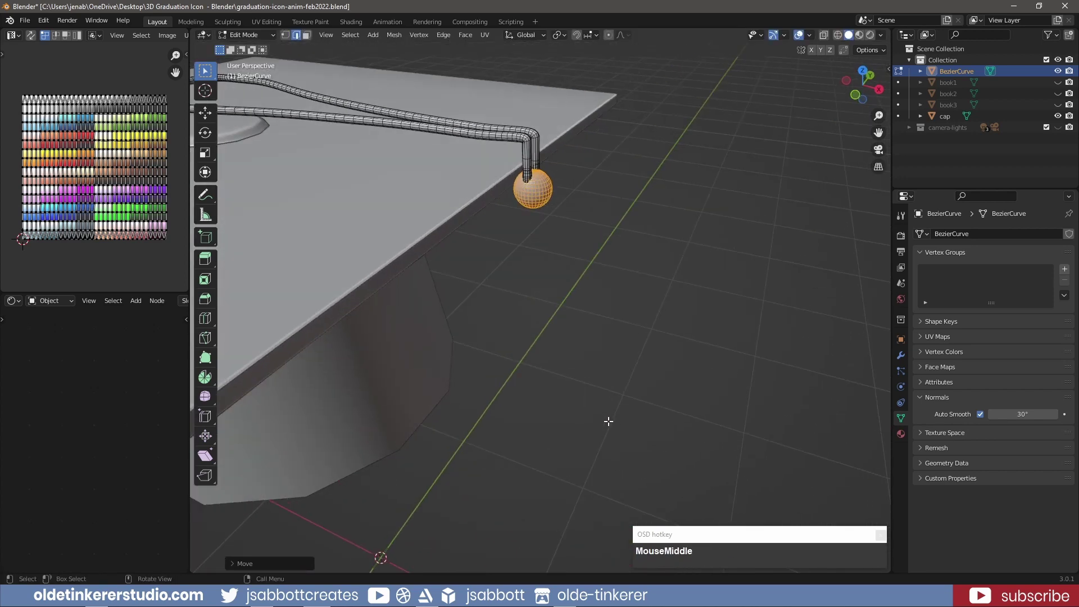
key(ctrl+KP_7)
scroll(609, 421, up, 4)
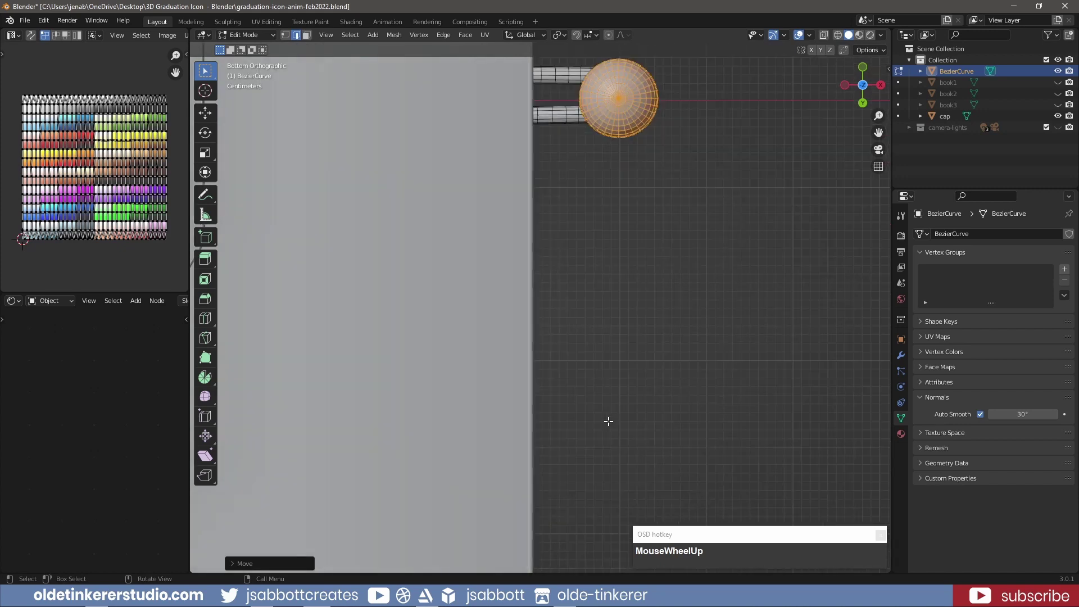
shift+middle_drag(644, 297, 641, 450)
key(alt+a)
scroll(571, 358, up, 4)
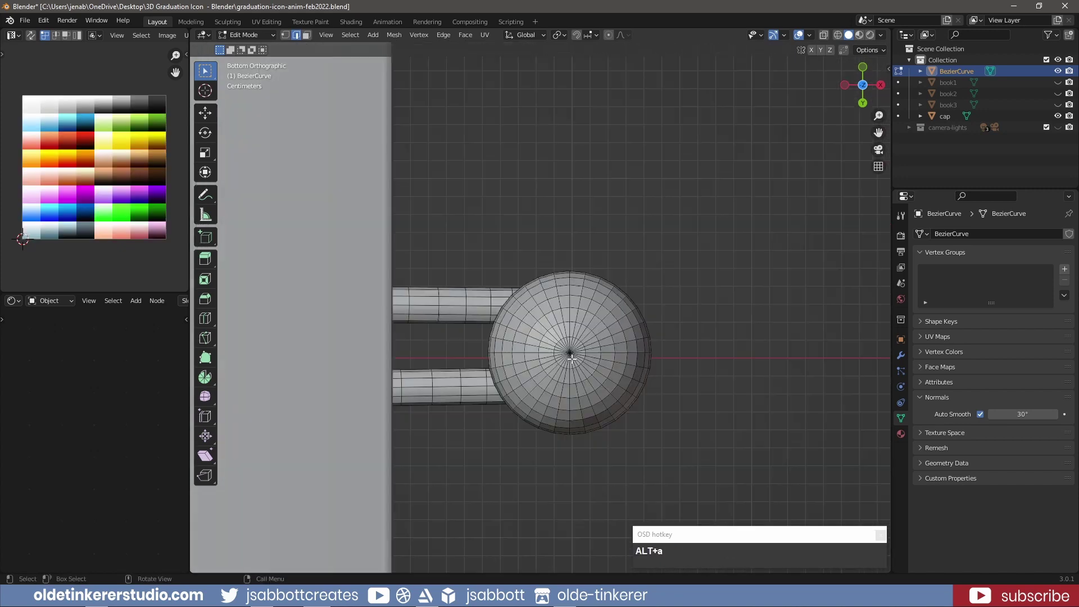
key(c)
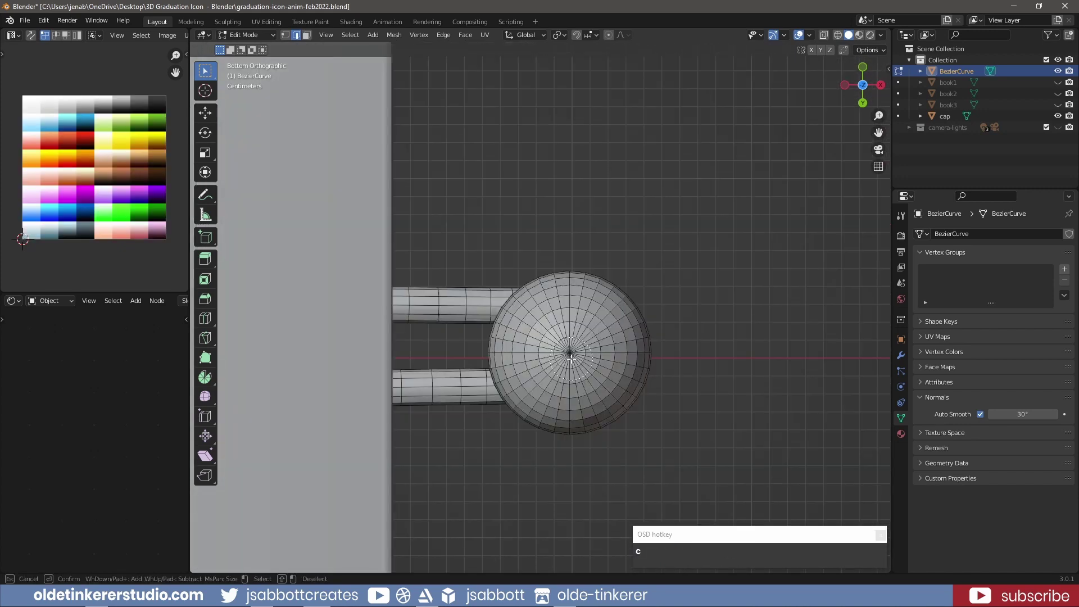
scroll(570, 353, down, 4)
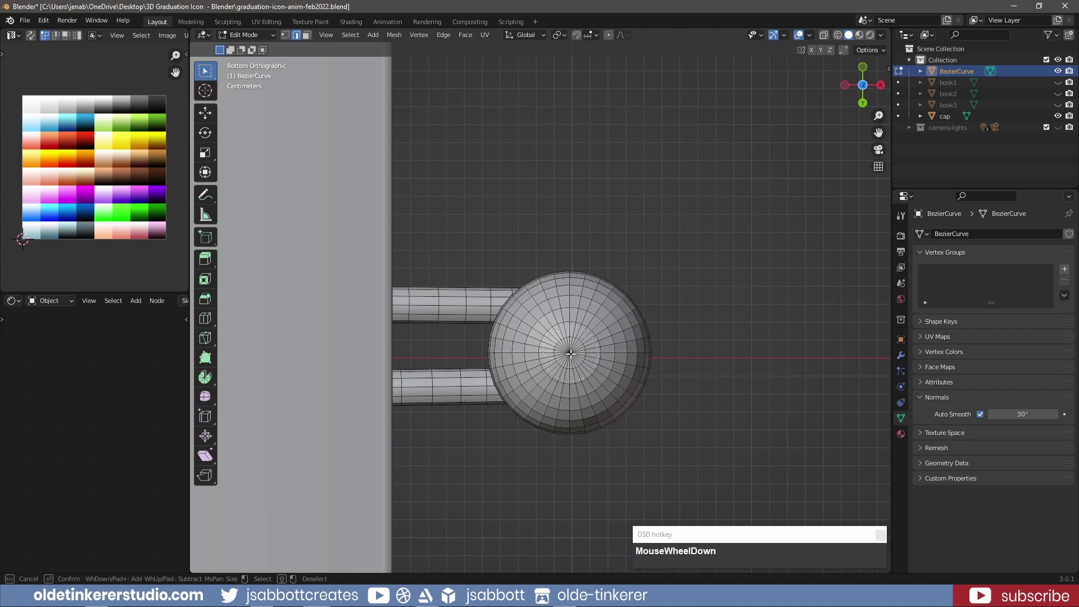
scroll(570, 353, down, 2)
scroll(570, 353, down, 1)
click(570, 353)
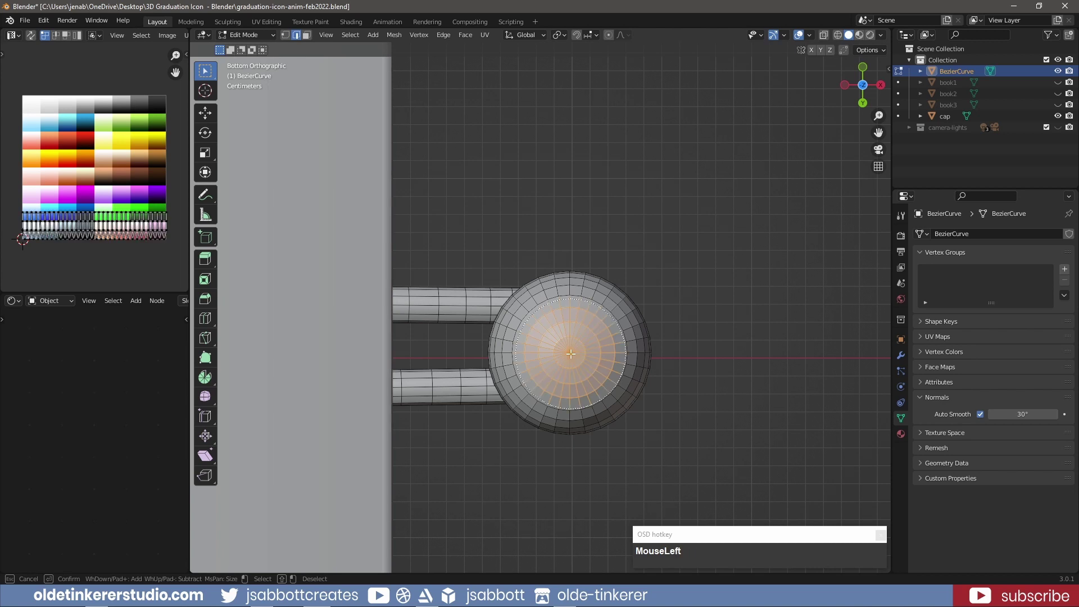
Switch to face selection and add the next ring of faces around the selected bottom cap of the sphere.
key(3)
click(571, 353)
right_click(571, 353)
key(3)
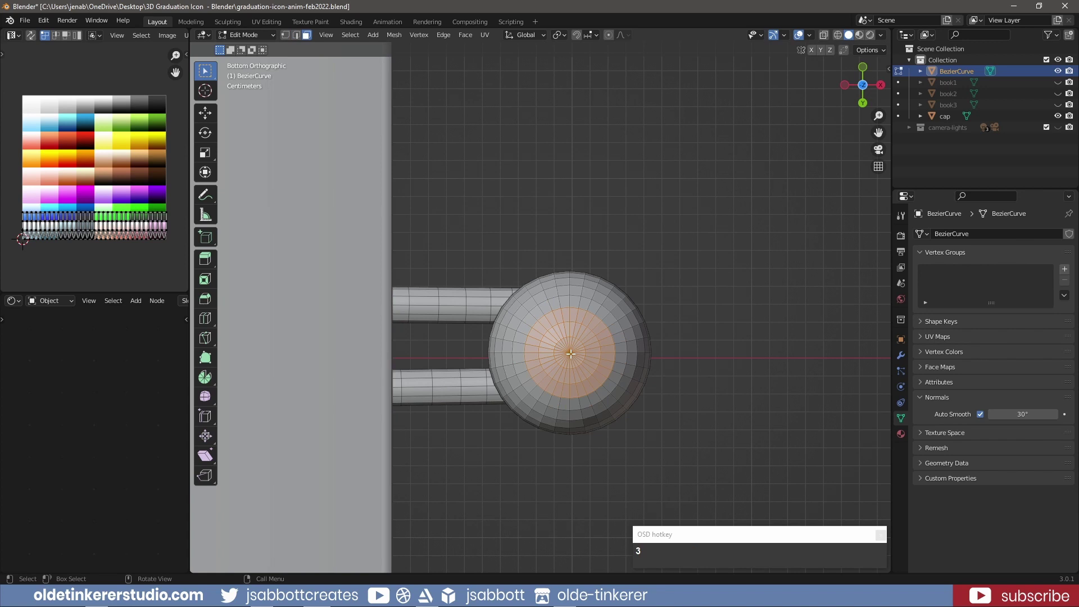
alt+shift+click(605, 318)
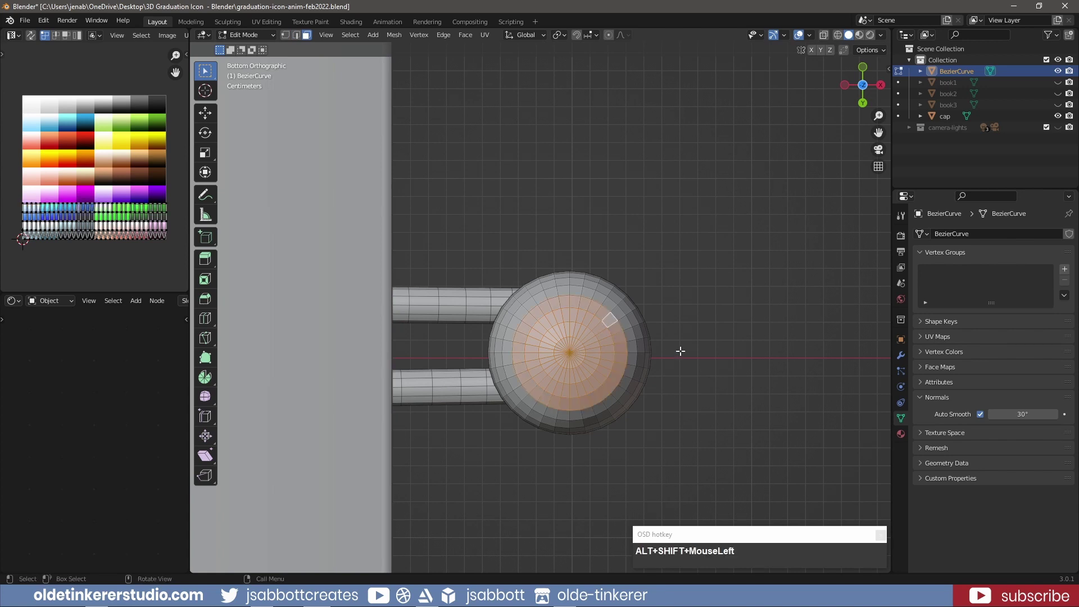
Extrude the sphere's selected bottom faces about 0.4 m straight down to form the tassel body.
key(KP_1)
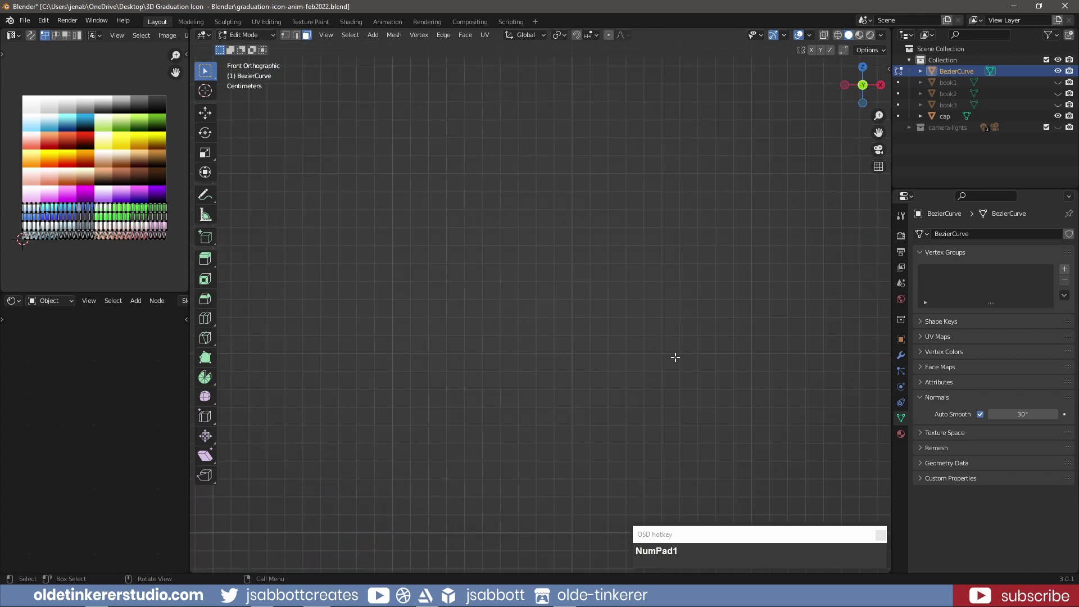
scroll(667, 363, down, 3)
shift+middle_drag(645, 218, 634, 323)
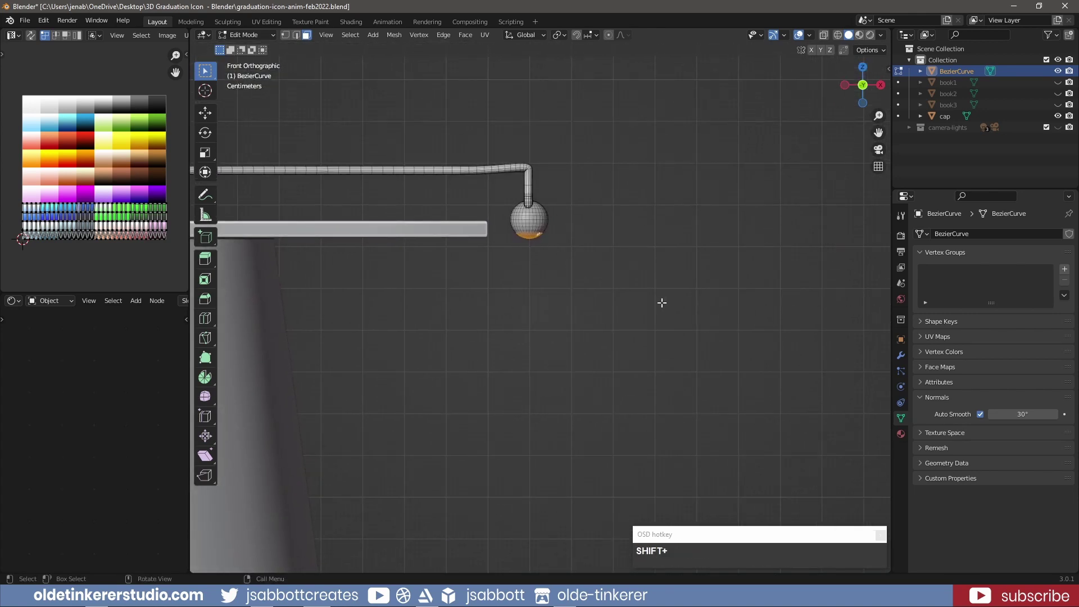
key(e)
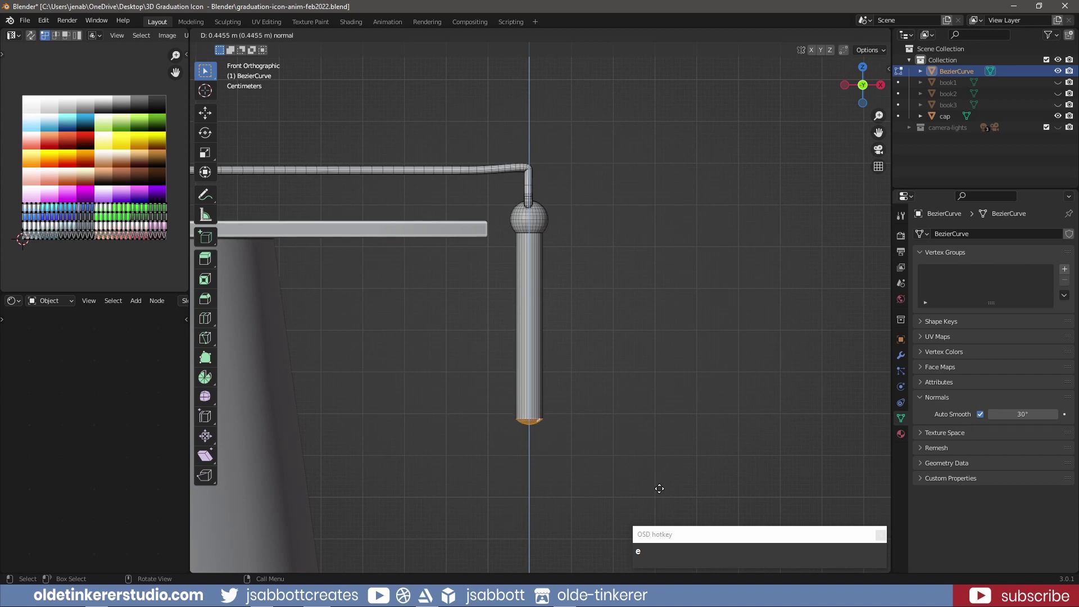
click(675, 477)
scroll(643, 410, down, 3)
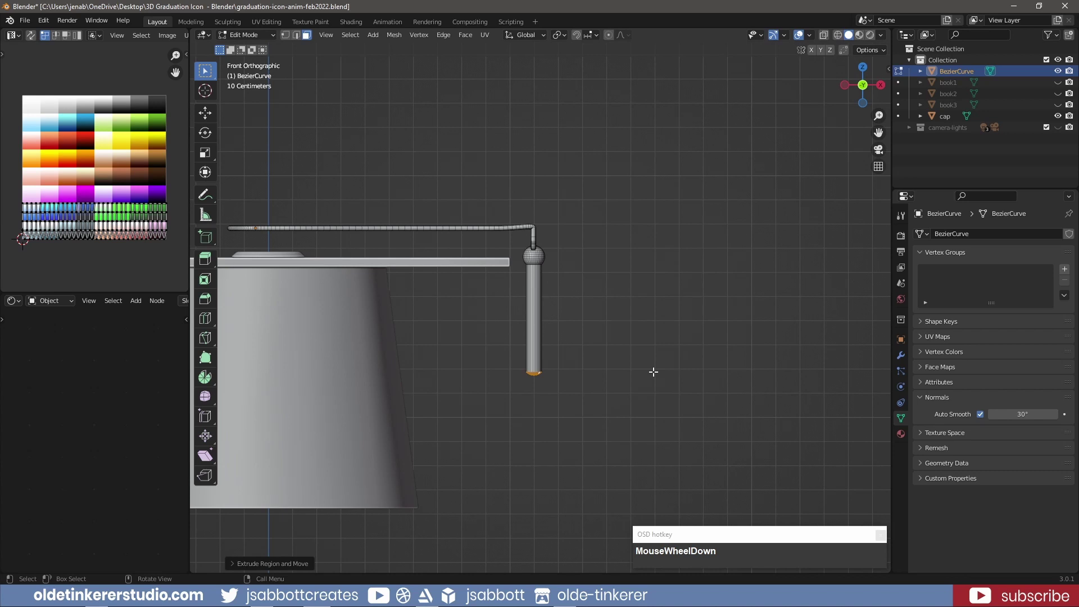
Flatten the extruded end by scaling it to 0 along Z, and widen it in X and Y to flare the tassel.
key(s)
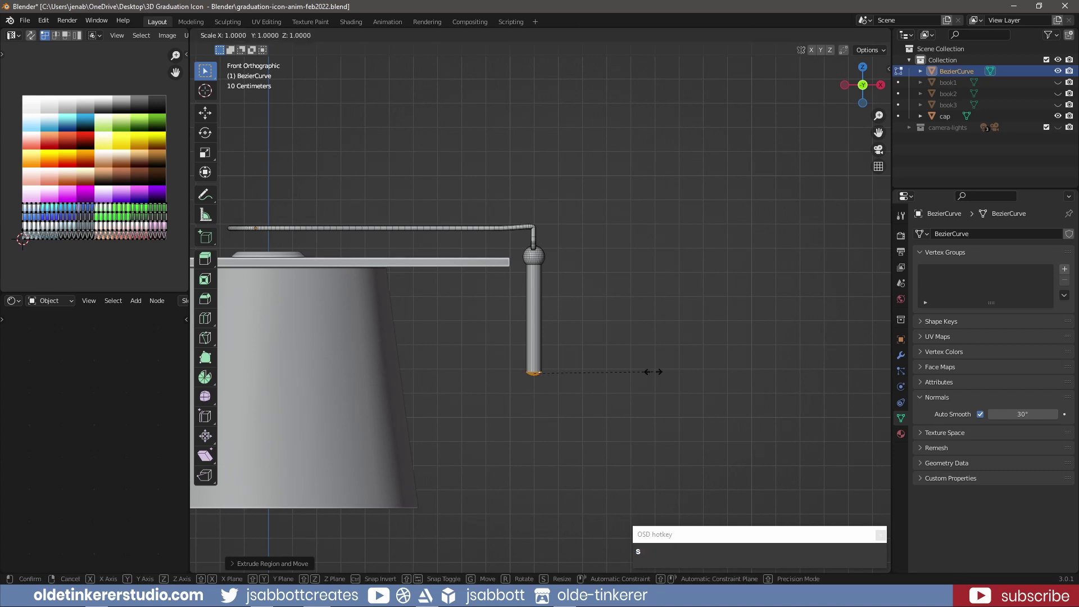
key(z)
key(KP_0)
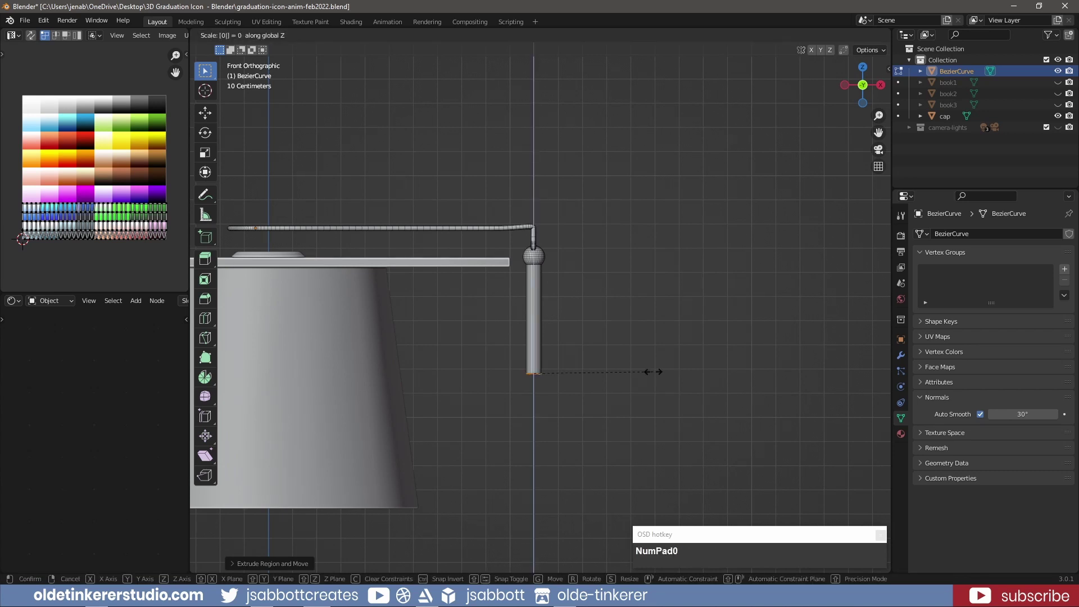
click(653, 371)
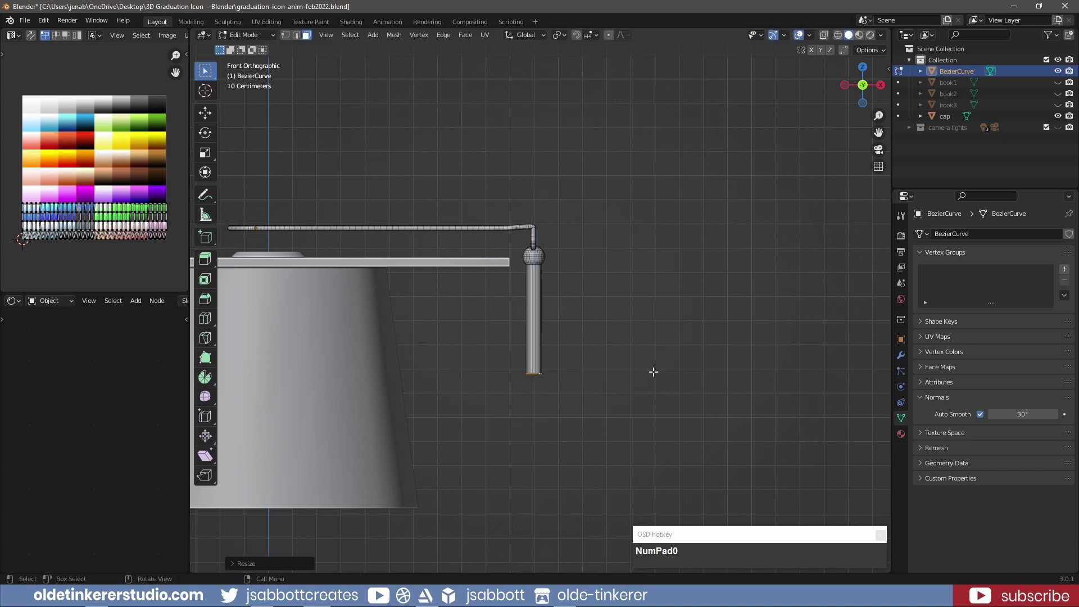
key(s)
key(shift+z)
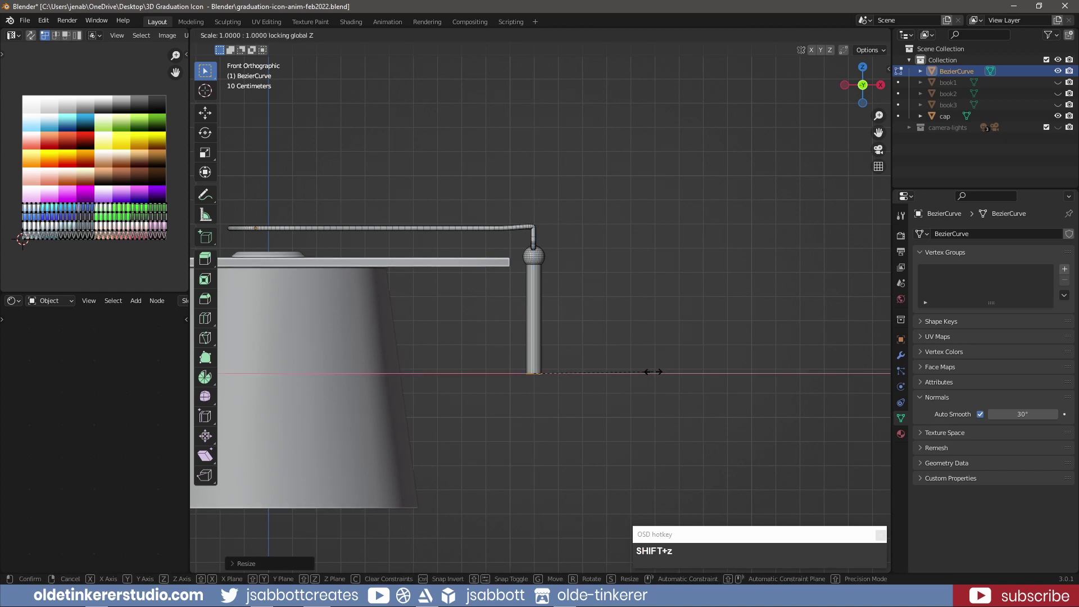
click(775, 345)
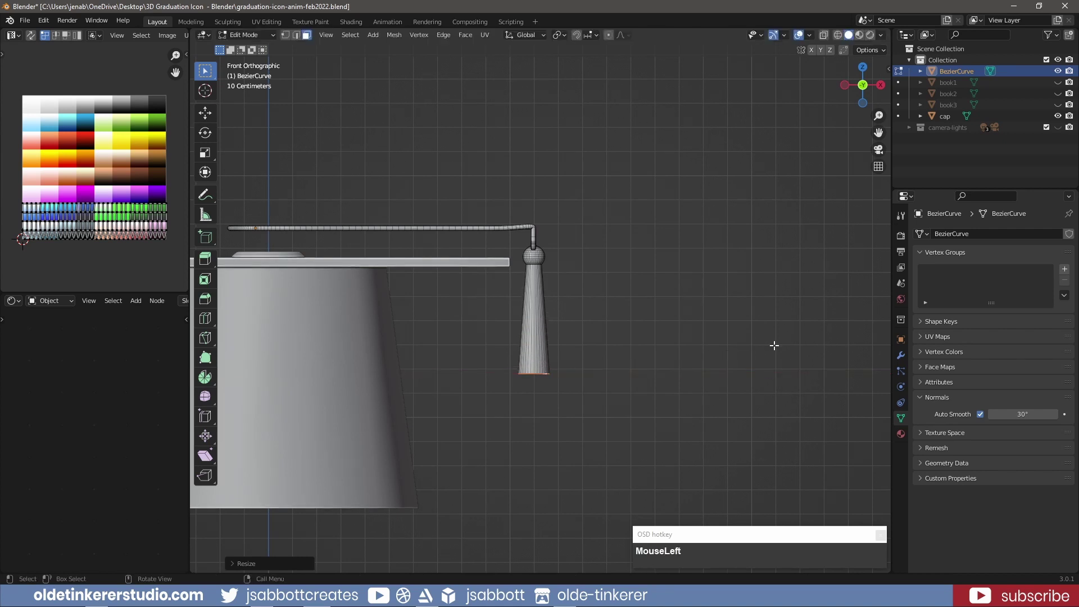
Select the entire cord and tassel mesh and lower it about 0.1 m along Z until the cord rests on the cap.
key(l)
shift+middle_drag(590, 303, 742, 321)
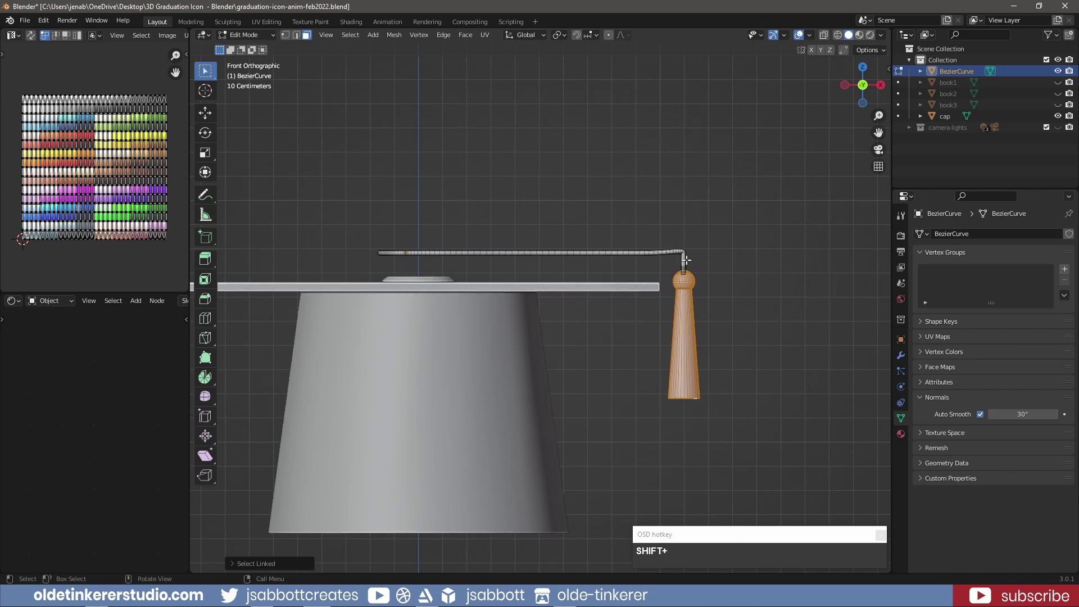
key(a)
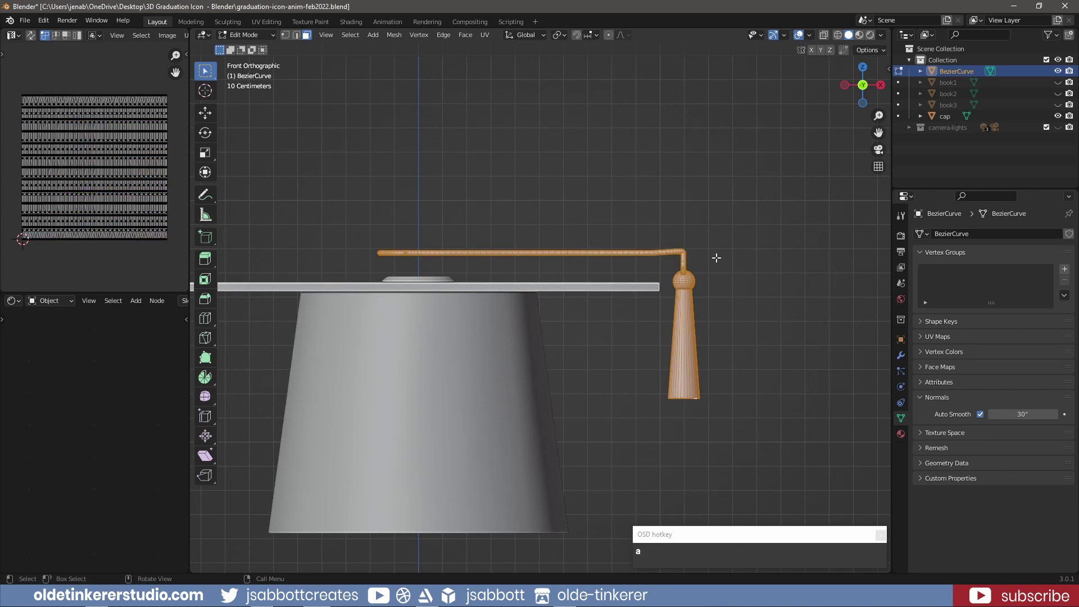
key(g)
key(z)
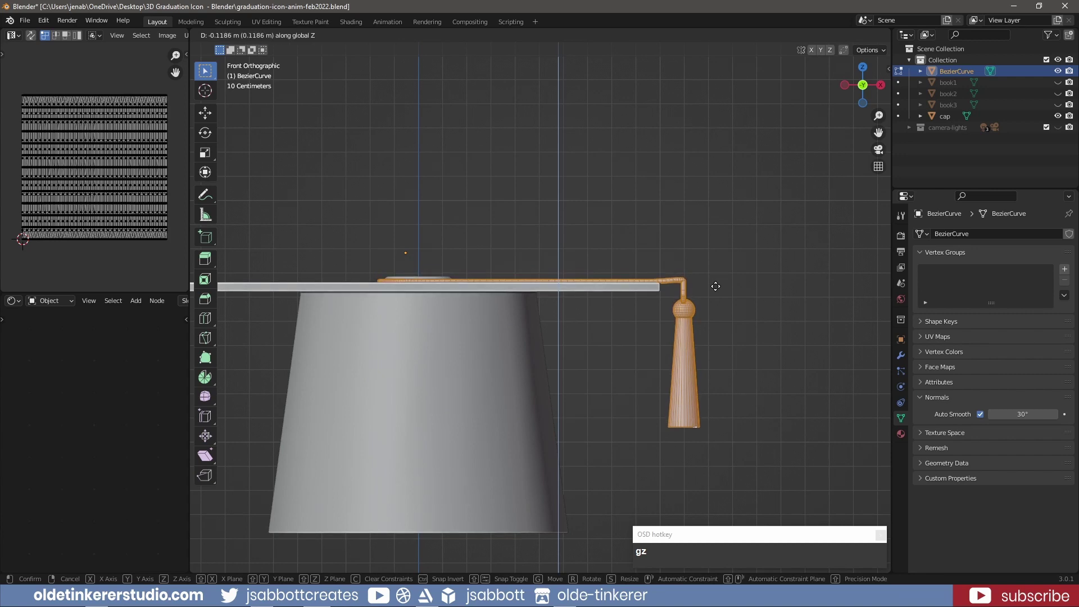
click(702, 276)
Return to Object Mode and join the cord and tassel into the cap object.
middle_drag(614, 202, 706, 336)
key(Tab)
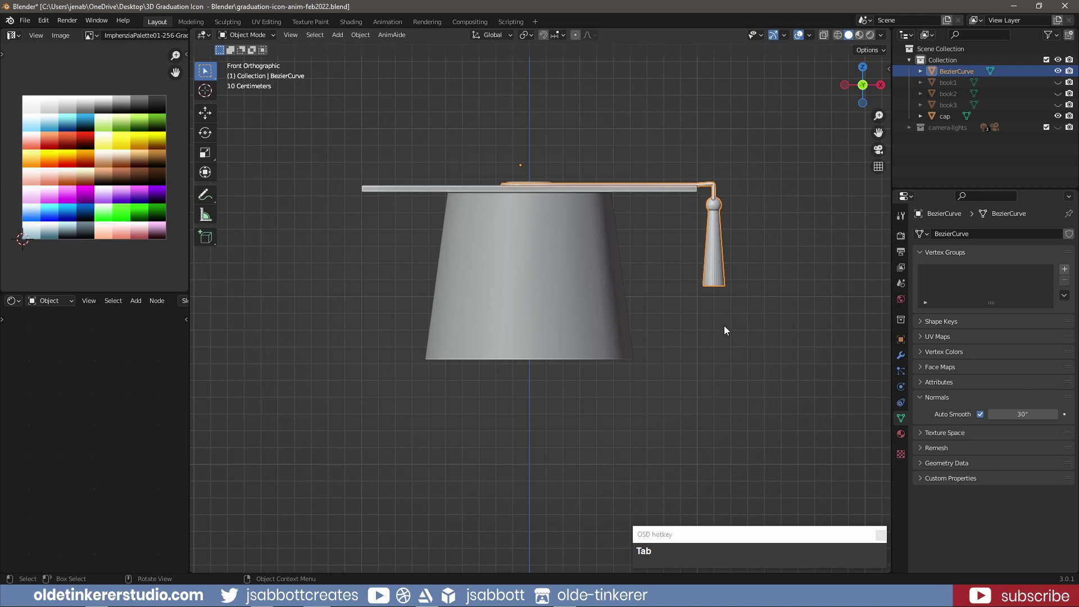
ctrl+click(951, 116)
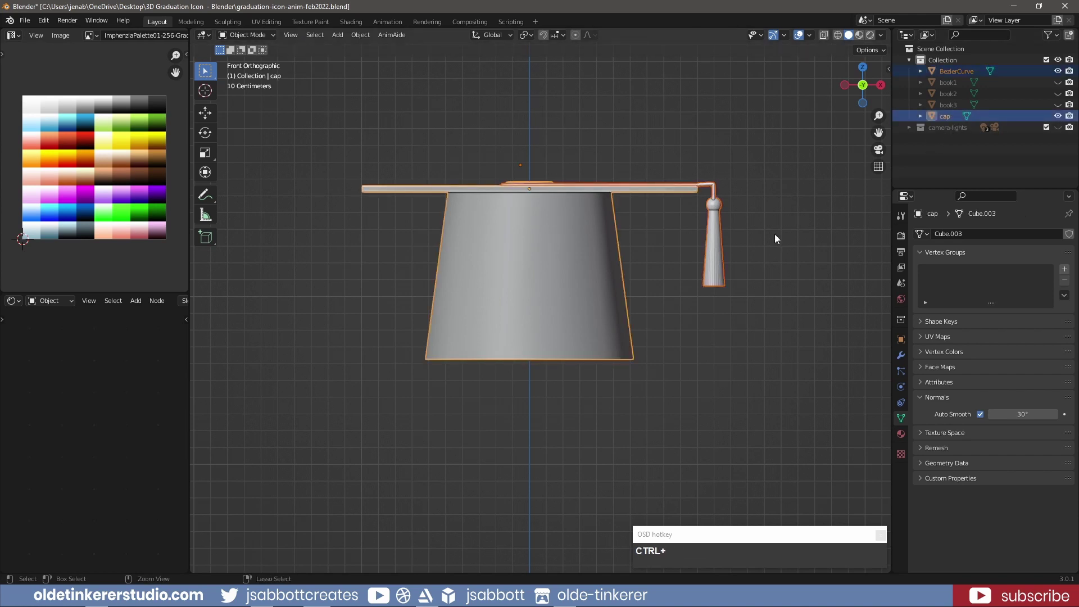
key(ctrl+j)
scroll(666, 300, down, 4)
Add a plane under the books and scale it by 10.
key(shift+a)
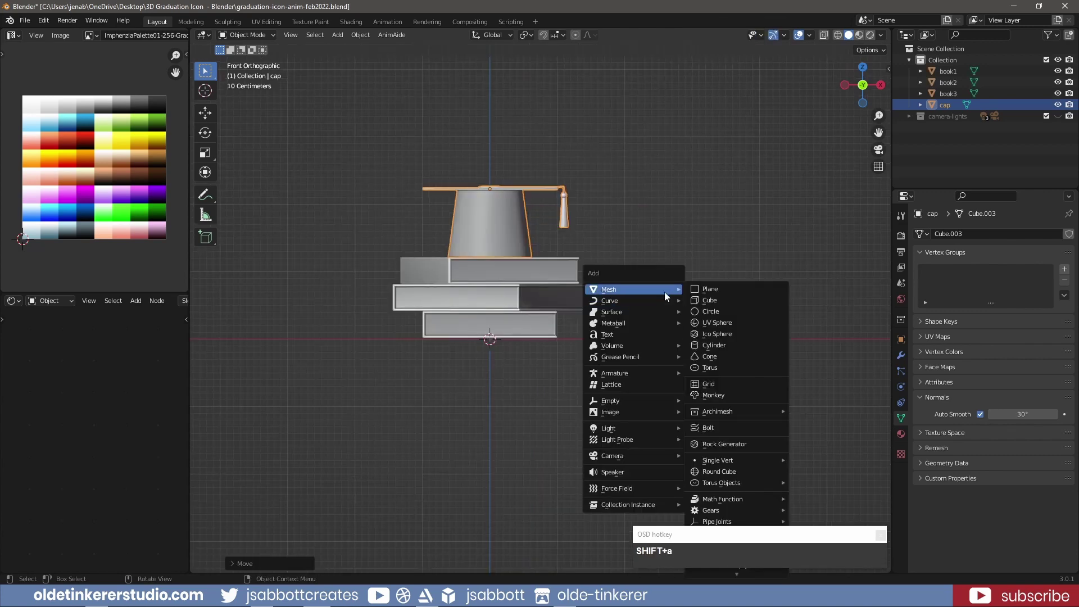
click(697, 286)
key(s)
key(1)
key(0)
key(Return)
Extrude the plane's back edge upward along Z to form a backdrop wall.
key(Tab)
scroll(689, 294, down, 3)
middle_drag(690, 294, 752, 185)
key(e)
key(z)
key(Return)
Bevel the edge between floor and wall with many segments into a wide, smooth curve.
alt+click(738, 247)
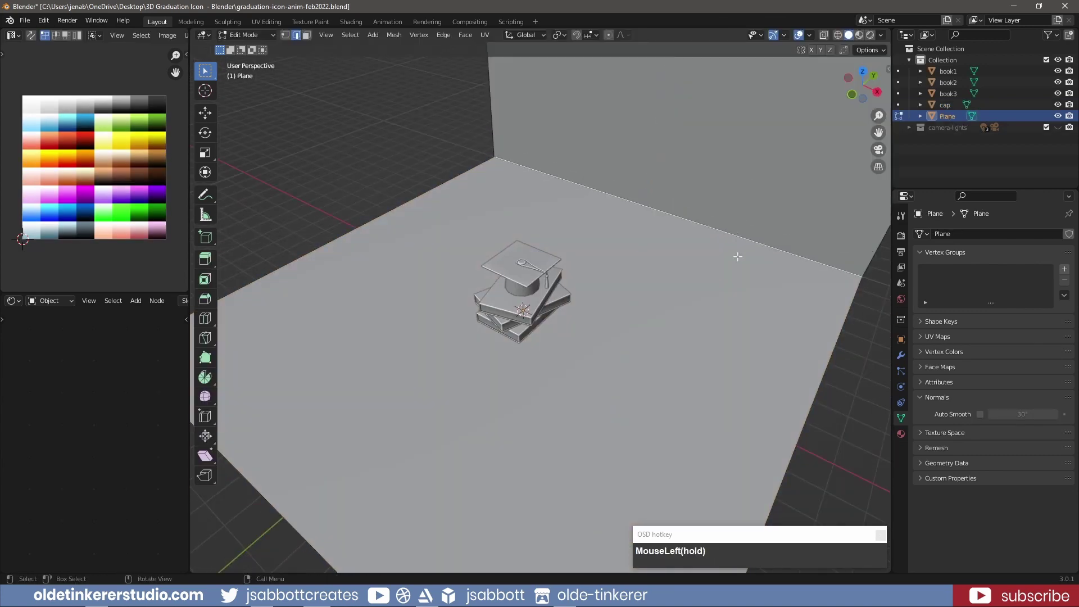
key(ctrl+b)
scroll(775, 393, up, 8)
click(762, 381)
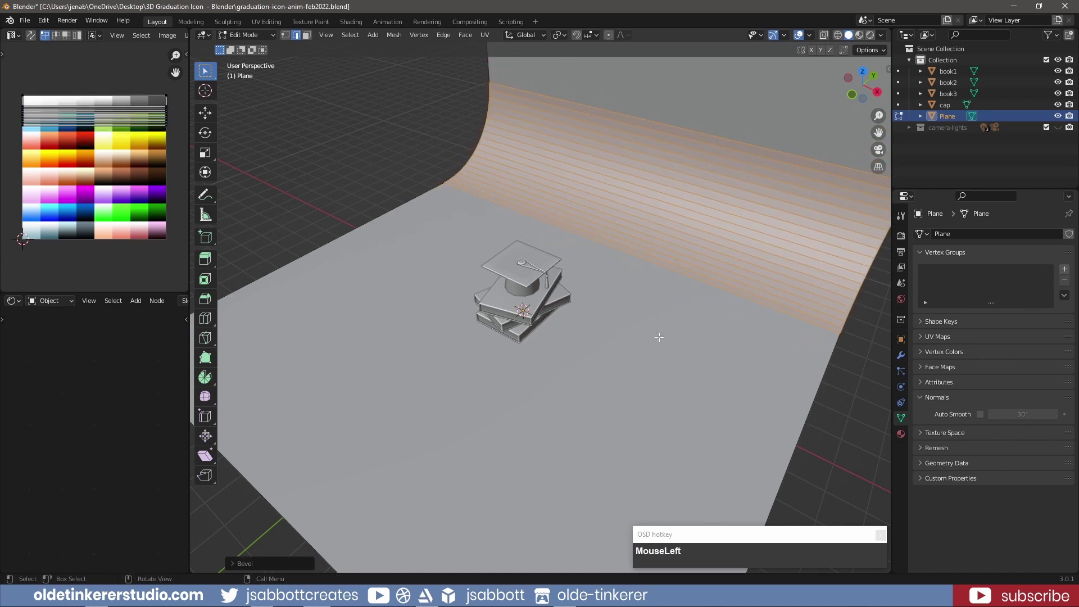
Shade the backdrop smooth with Auto Smooth at 30° and move it back so the books stand nearer its front.
key(Tab)
click(937, 417)
middle_drag(653, 421, 574, 430)
key(g)
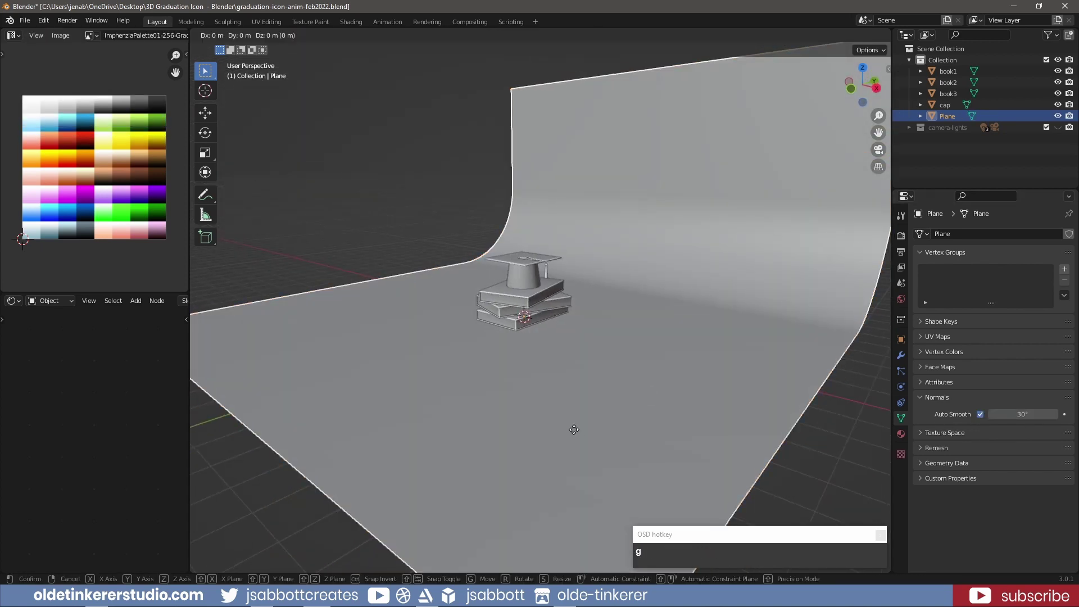
click(609, 406)
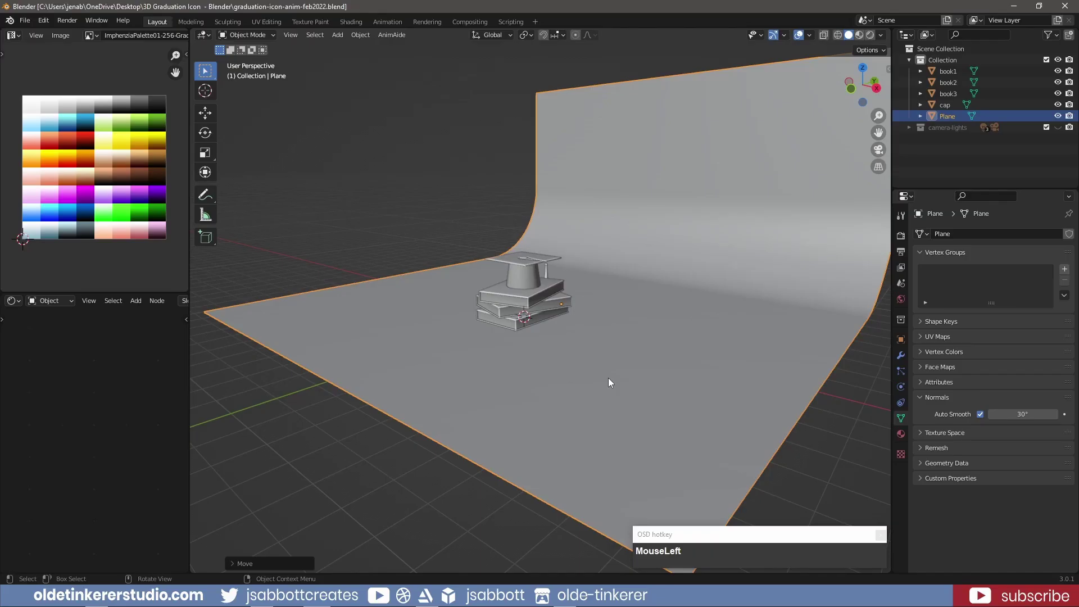
Collapse all of the backdrop's UVs to a point with scale 0 and move them onto the palette's darkest blue swatch in the second row.
key(Tab)
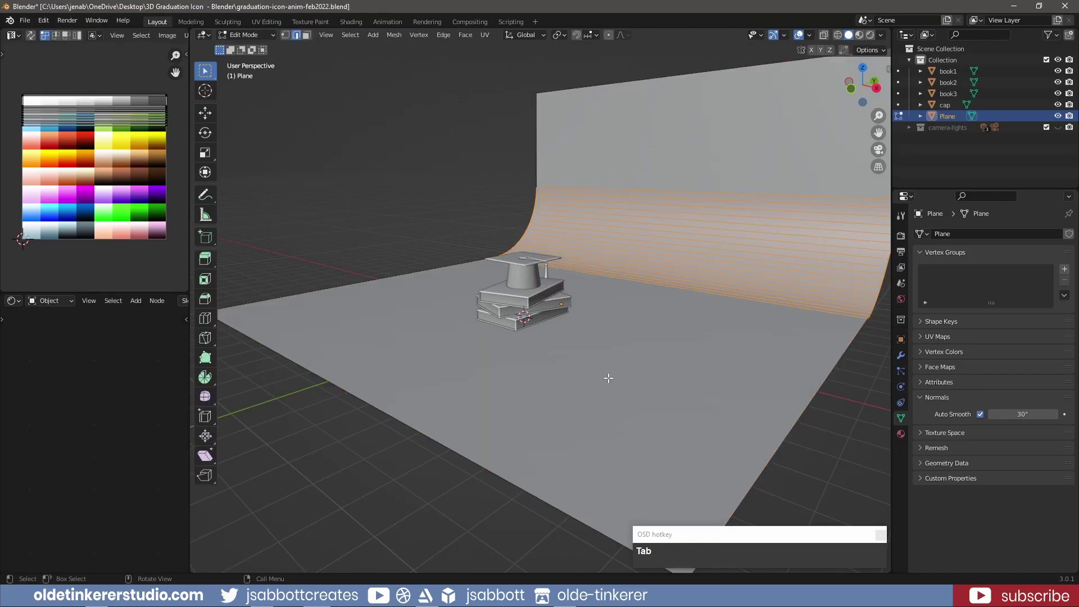
key(a)
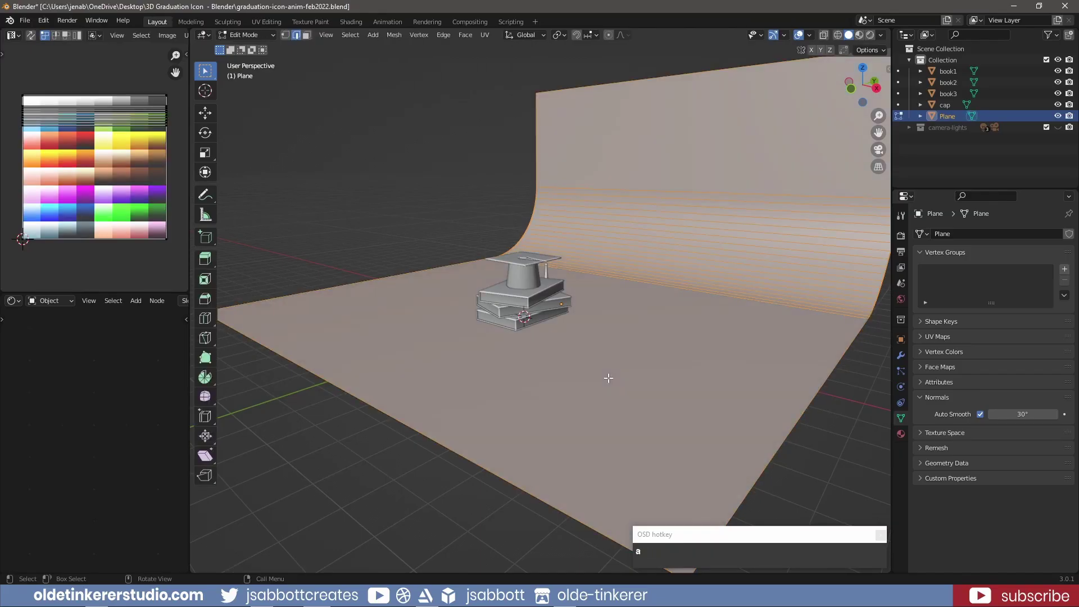
drag(9, 86, 174, 248)
key(s)
key(KP_0)
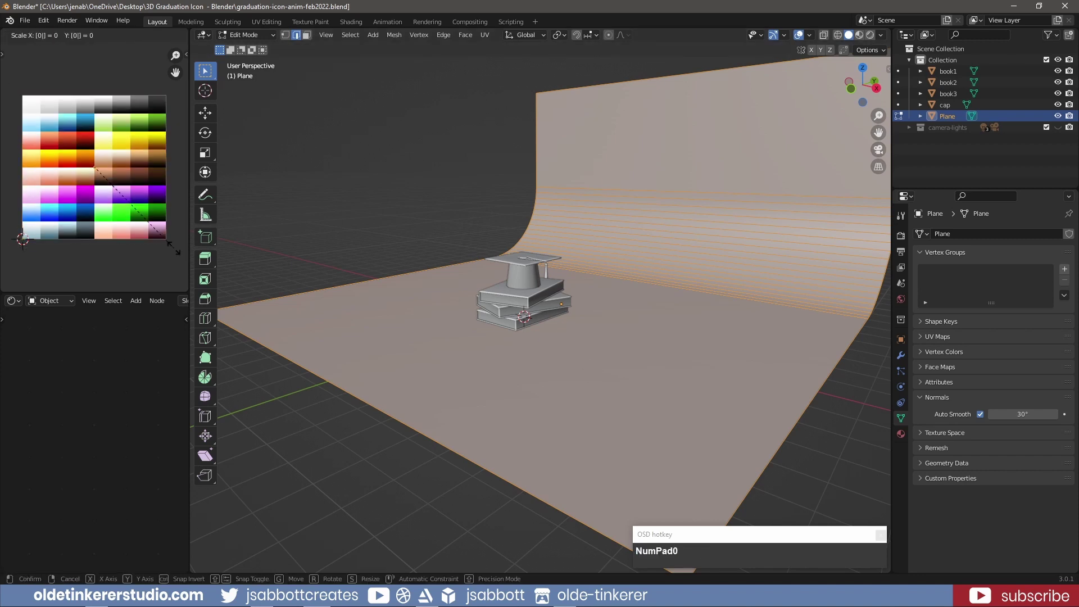
key(Return)
key(g)
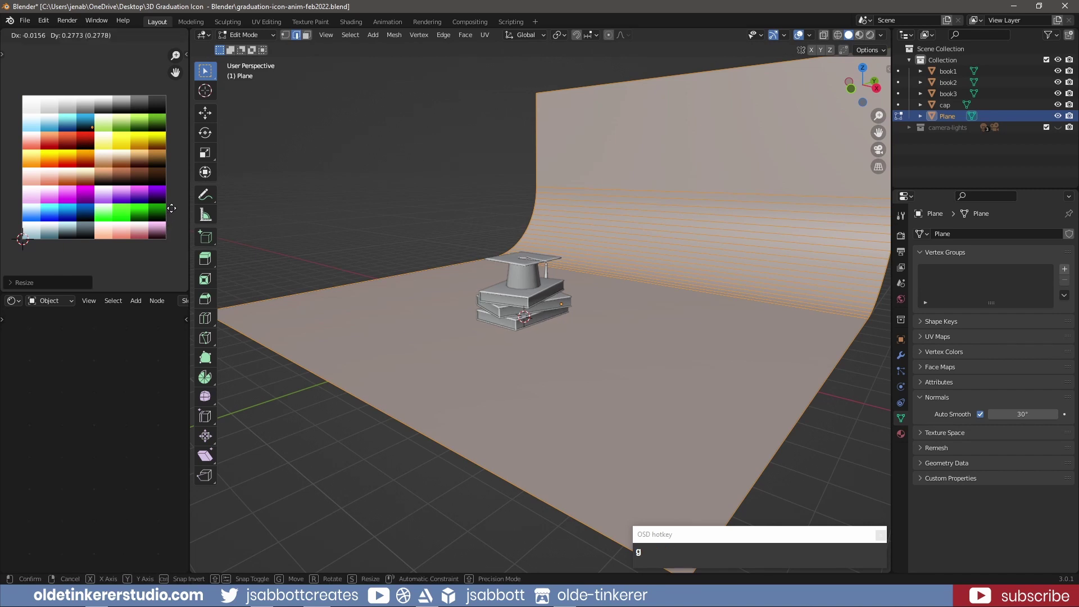
click(171, 205)
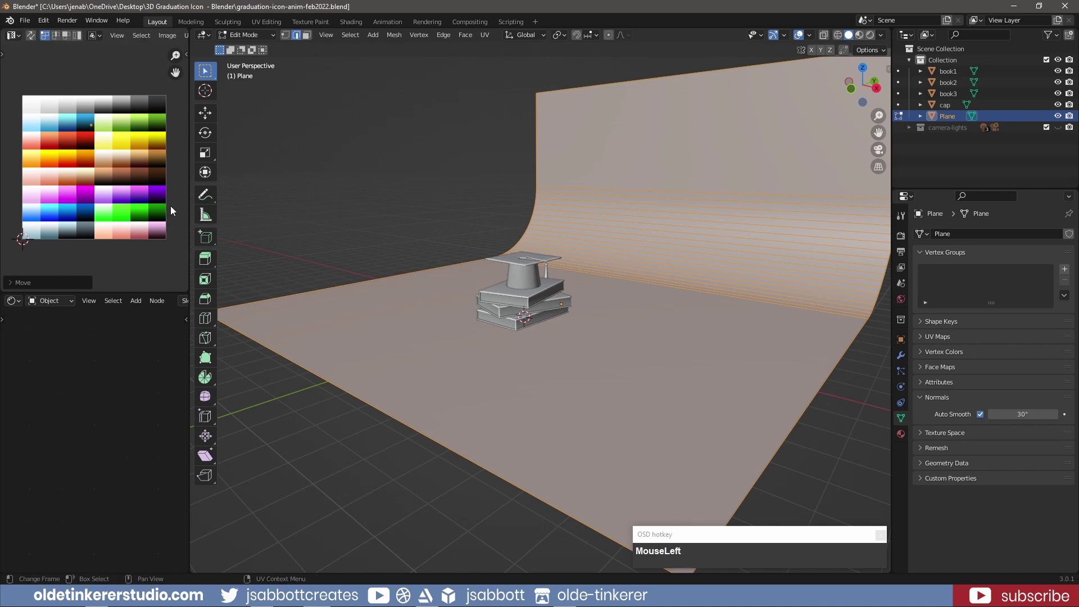
Switch the viewport to material preview, assign the existing palette material "Material" to the backdrop, and return to Object Mode.
click(859, 35)
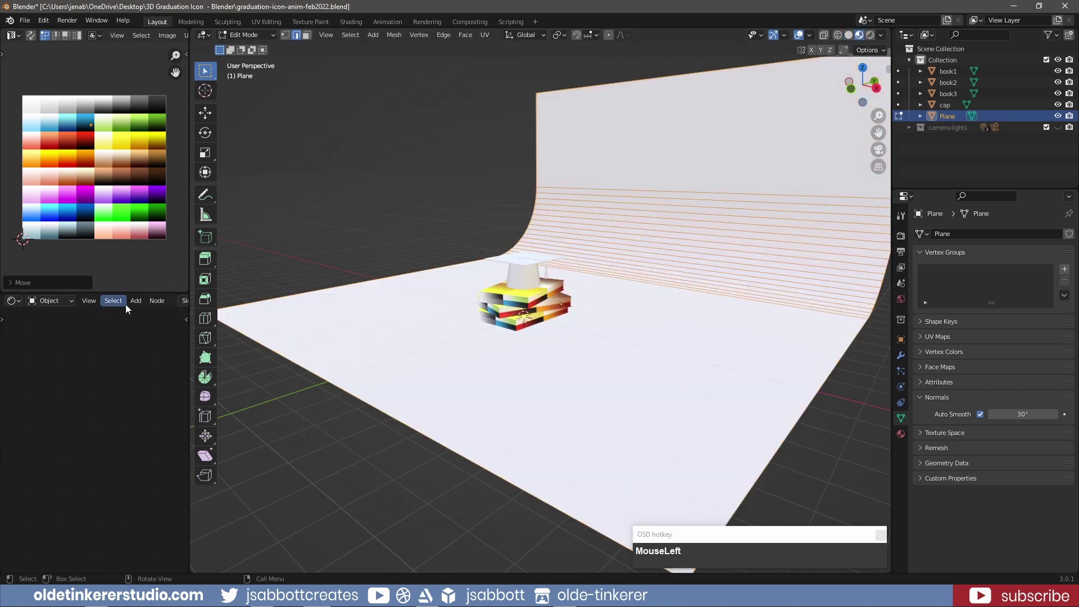
middle_drag(126, 303, 160, 299)
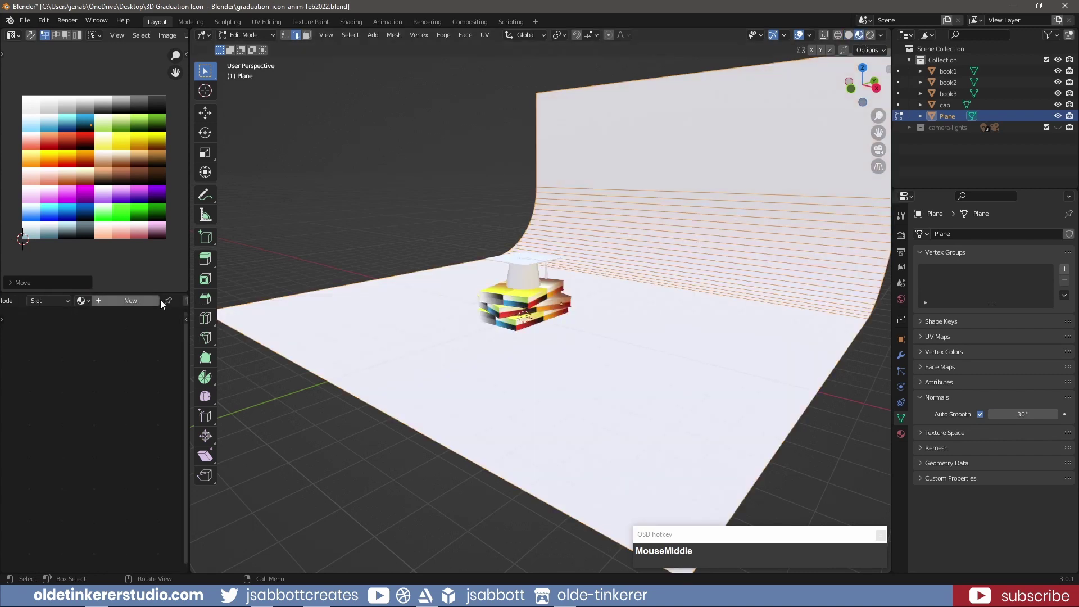
click(83, 301)
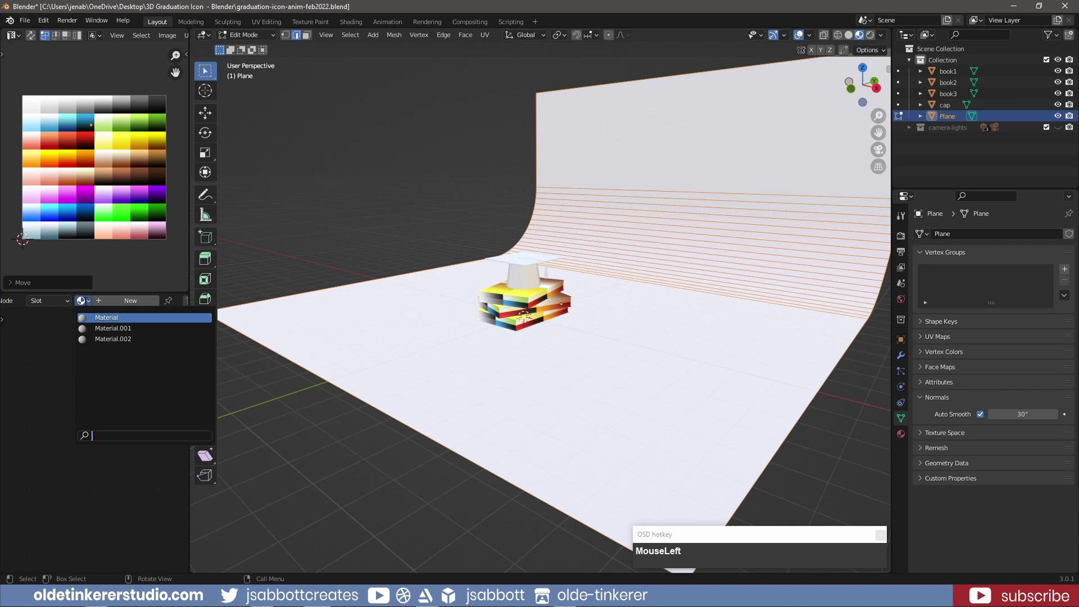
click(107, 318)
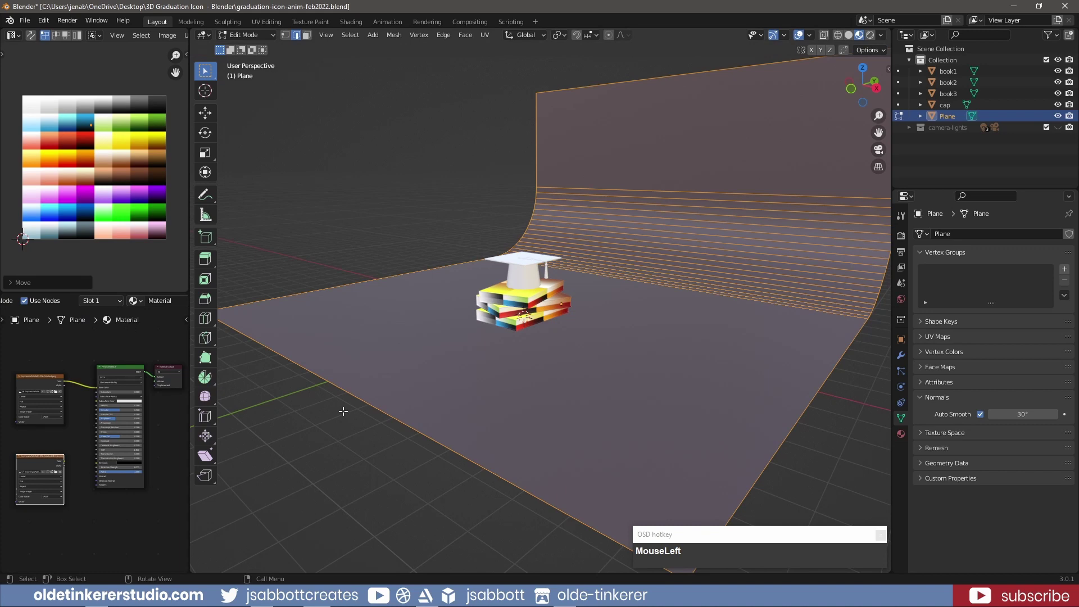
key(Tab)
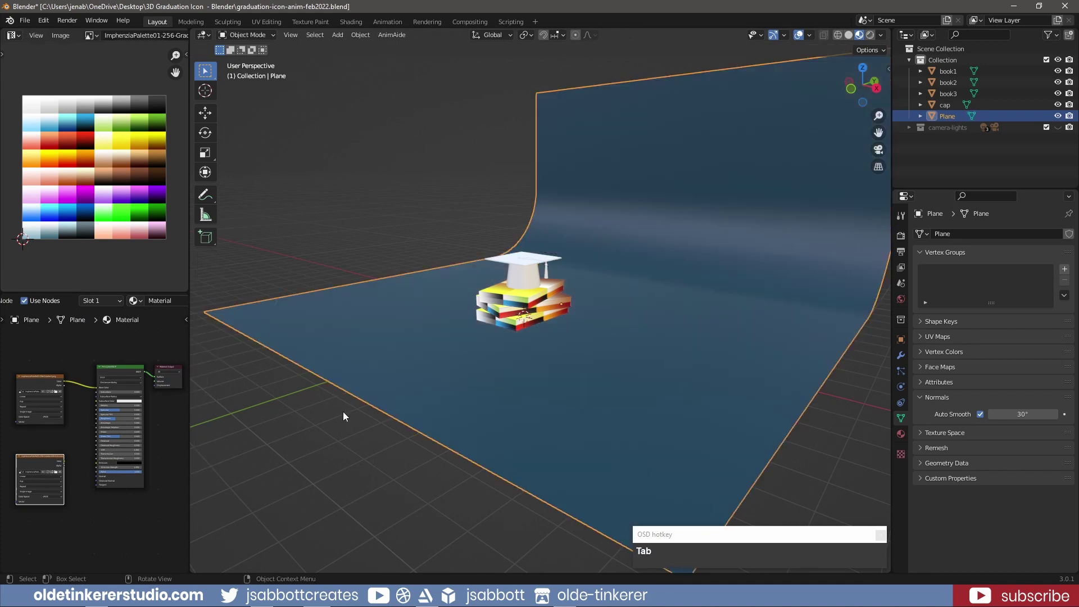
Color the bottom book by moving its page UVs to a white palette swatch and its cover UVs to a blue one.
click(506, 318)
scroll(506, 317, up, 6)
key(Tab)
shift+click(475, 400)
scroll(514, 381, up, 3)
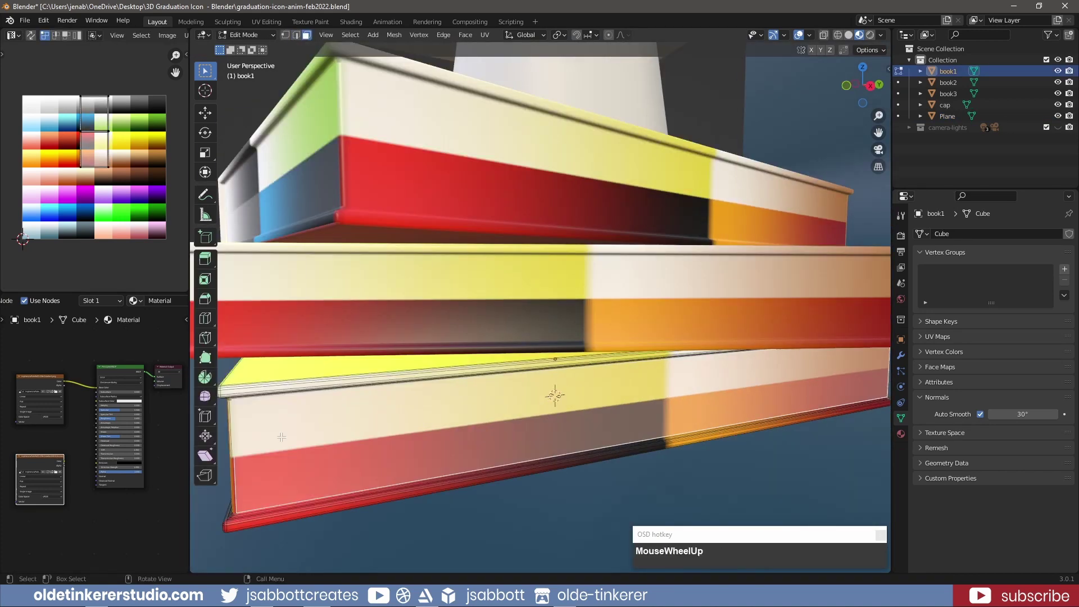
middle_drag(554, 393, 534, 463)
shift+click(612, 448)
key(ctrl+z)
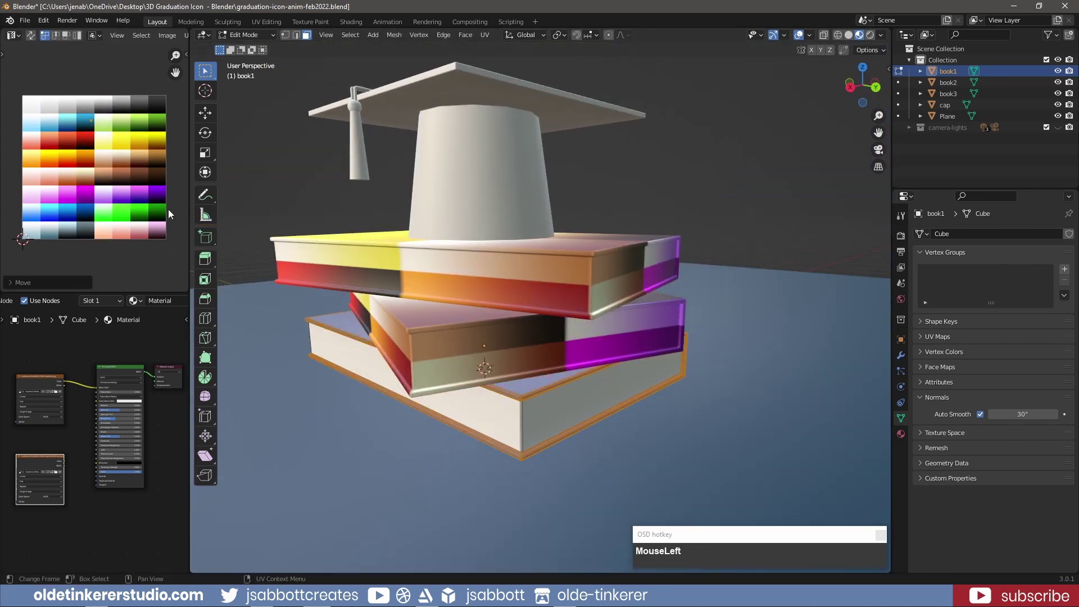
Color the middle book by placing its page UVs on a white palette swatch and its cover UVs on a red one.
click(534, 360)
scroll(610, 466, up, 5)
shift+middle_drag(610, 466, 607, 337)
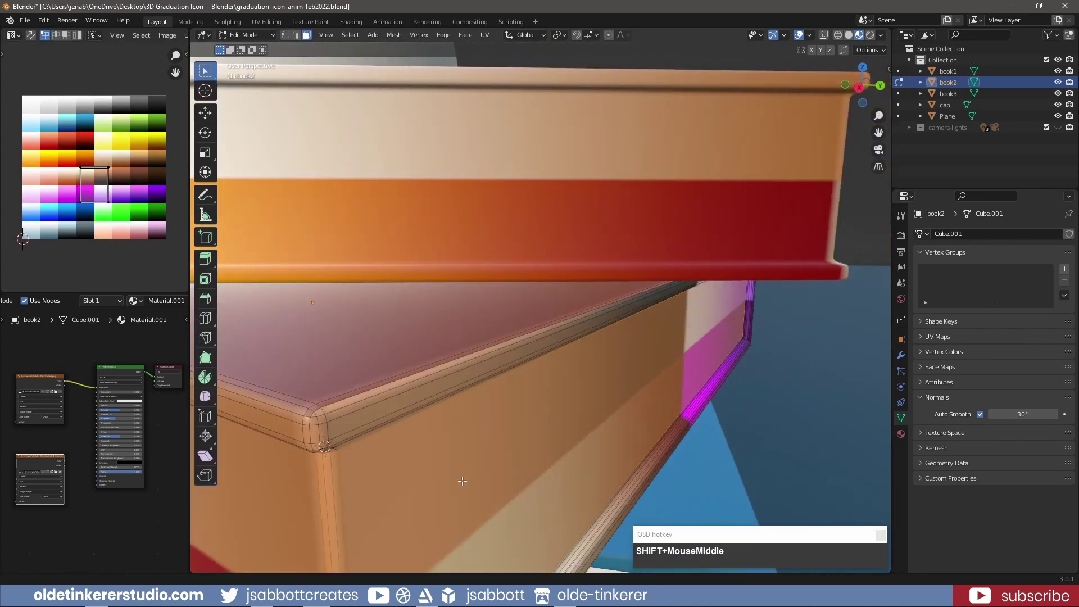
scroll(607, 338, down, 3)
key(g)
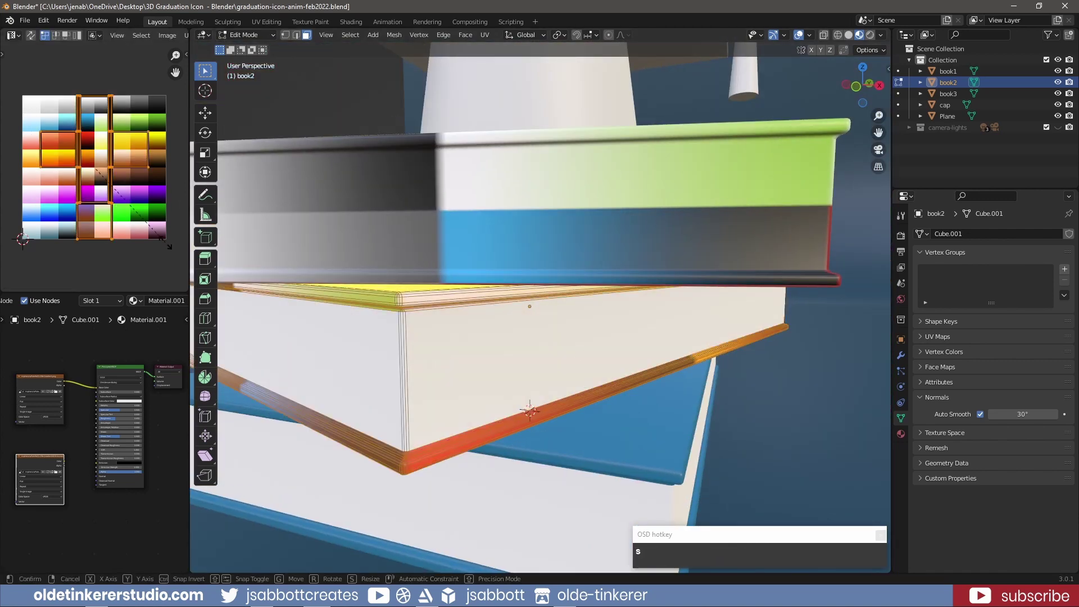
click(68, 178)
Color the top book by placing its page UVs on a white palette swatch and its cover UVs on a yellow one.
scroll(362, 329, down, 5)
click(362, 329)
scroll(468, 200, up, 6)
scroll(468, 199, down, 3)
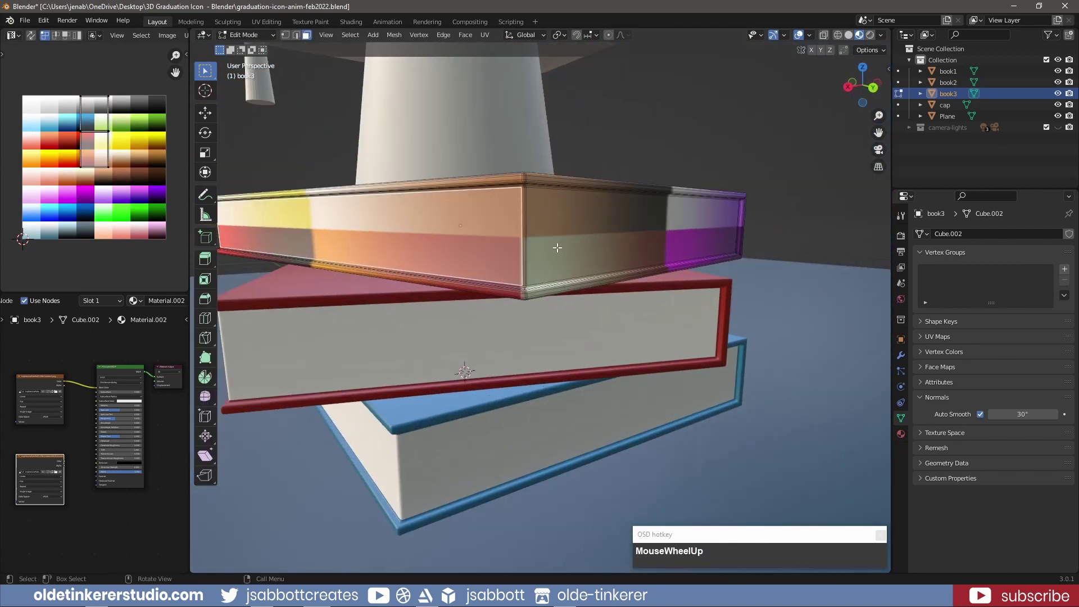
scroll(455, 213, up, 2)
click(450, 212)
key(ctrl+l)
key(g)
click(20, 229)
Assign "Material" to the graduation cap, color it dark grey from the palette, and save the file.
scroll(359, 241, down, 4)
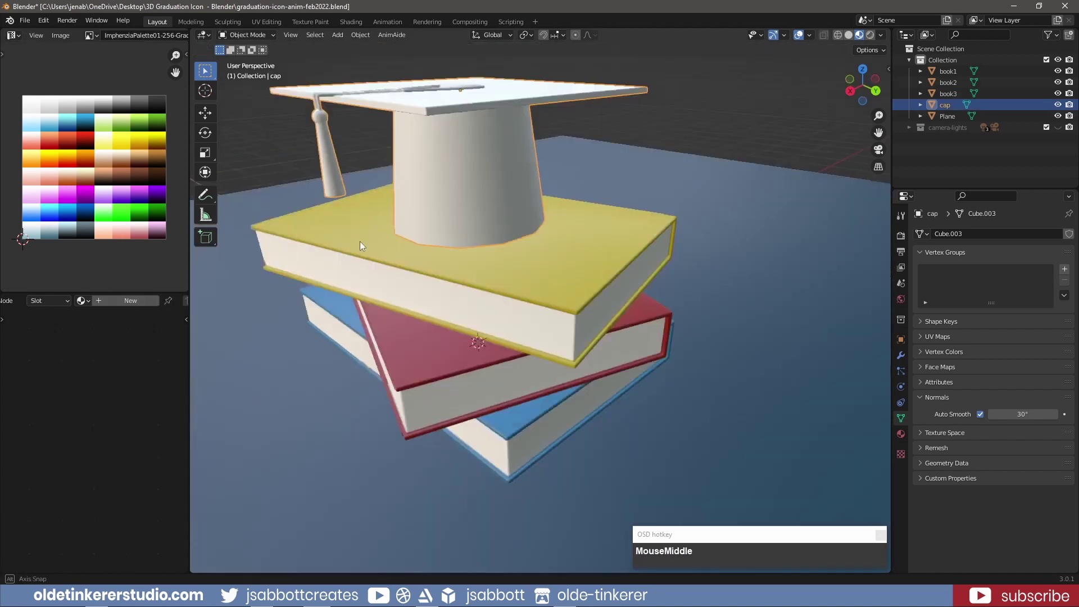
scroll(360, 241, up, 5)
click(521, 263)
key(Tab)
scroll(522, 263, down, 4)
middle_drag(522, 263, 618, 281)
click(632, 262)
Switch to the front orthographic view and snap the 3D cursor to the world origin.
key(KP_1)
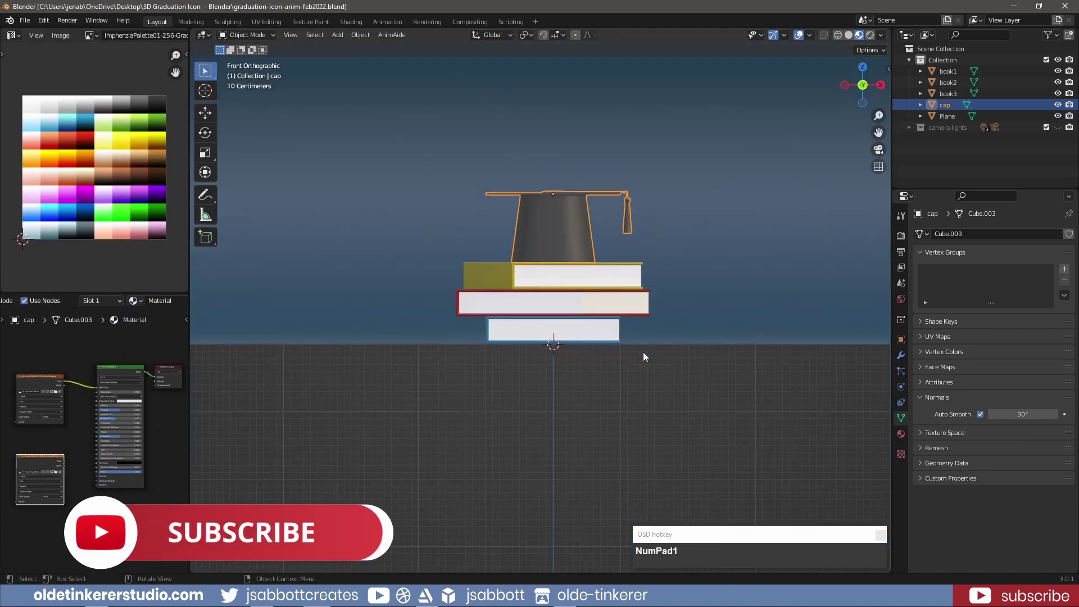
key(shift)
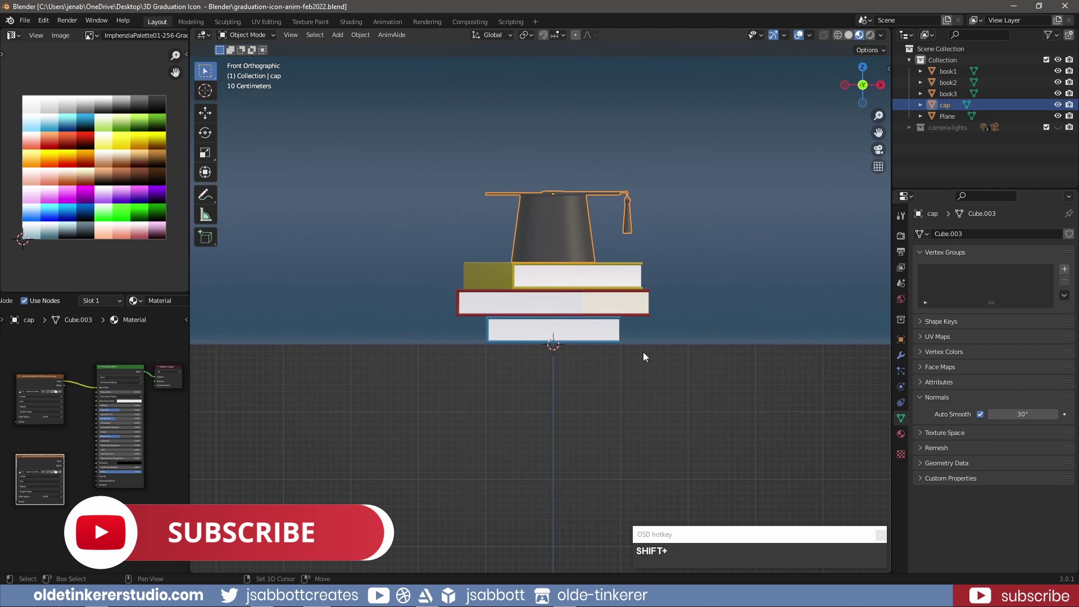
key(shift+s)
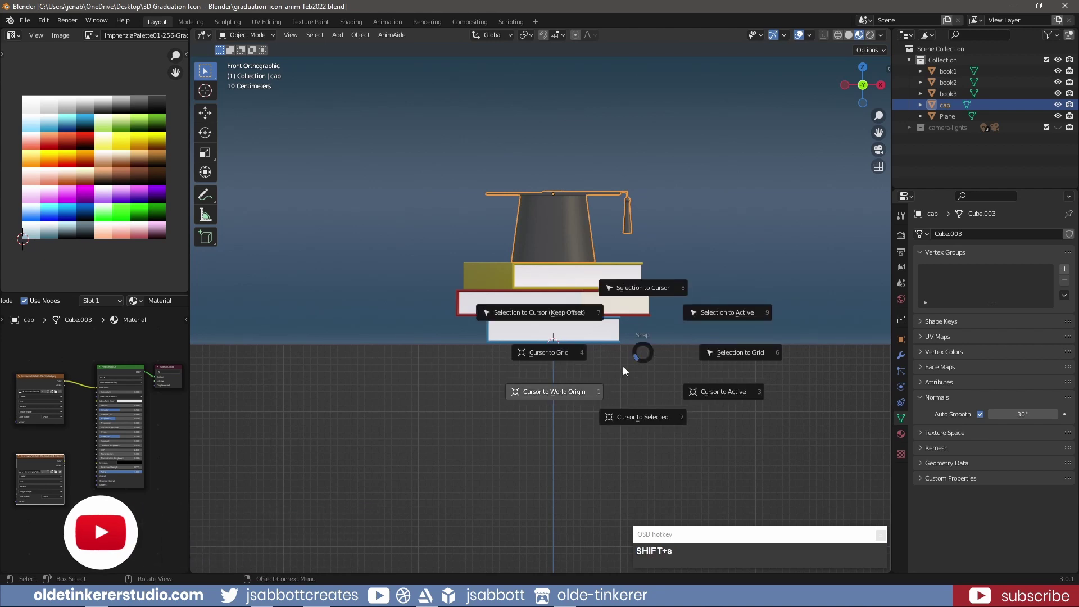
click(563, 393)
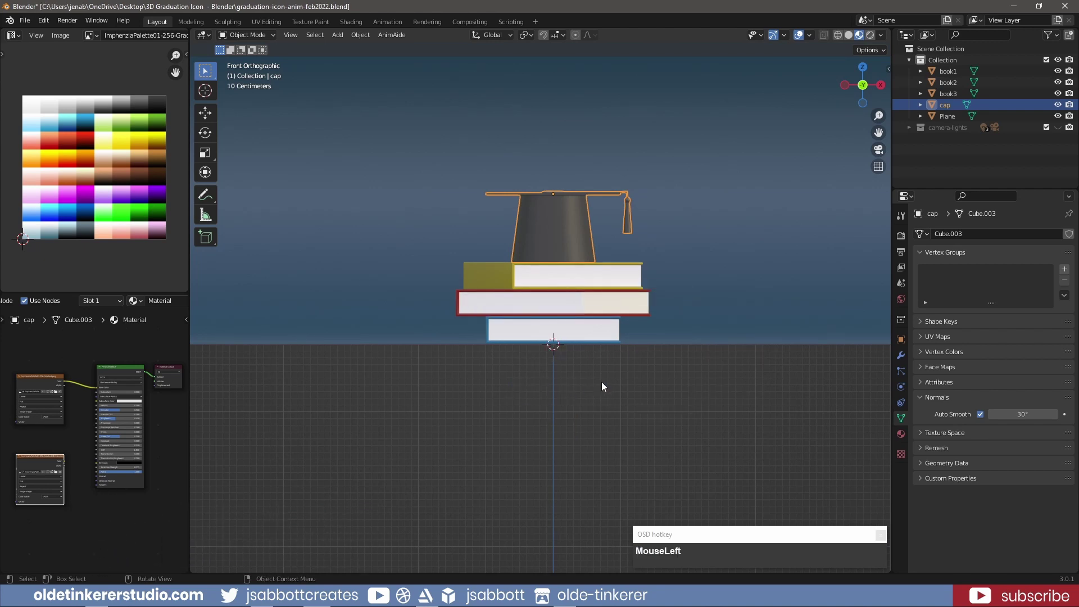
Set the origins of the bottom and middle books to the 3D cursor.
click(593, 335)
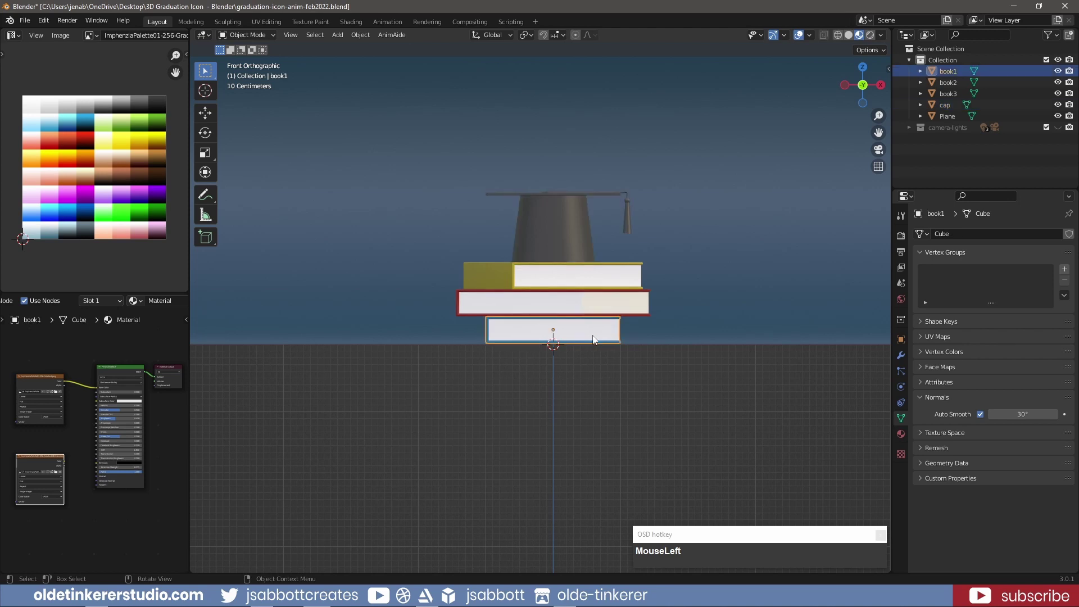
right_click(593, 335)
mouse_move(592, 373)
click(652, 400)
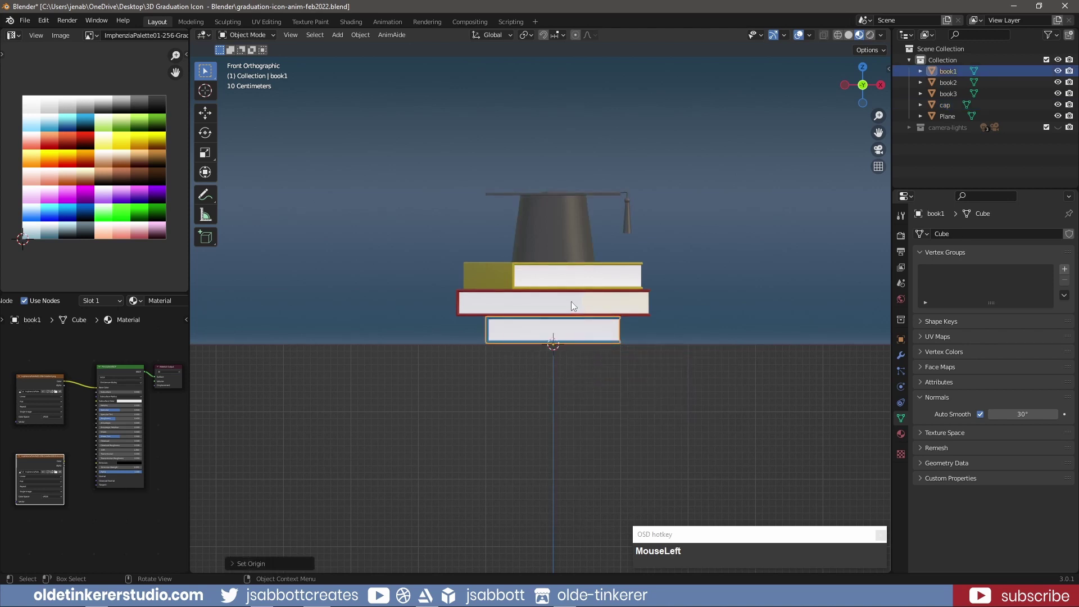
click(571, 302)
right_click(571, 301)
click(637, 326)
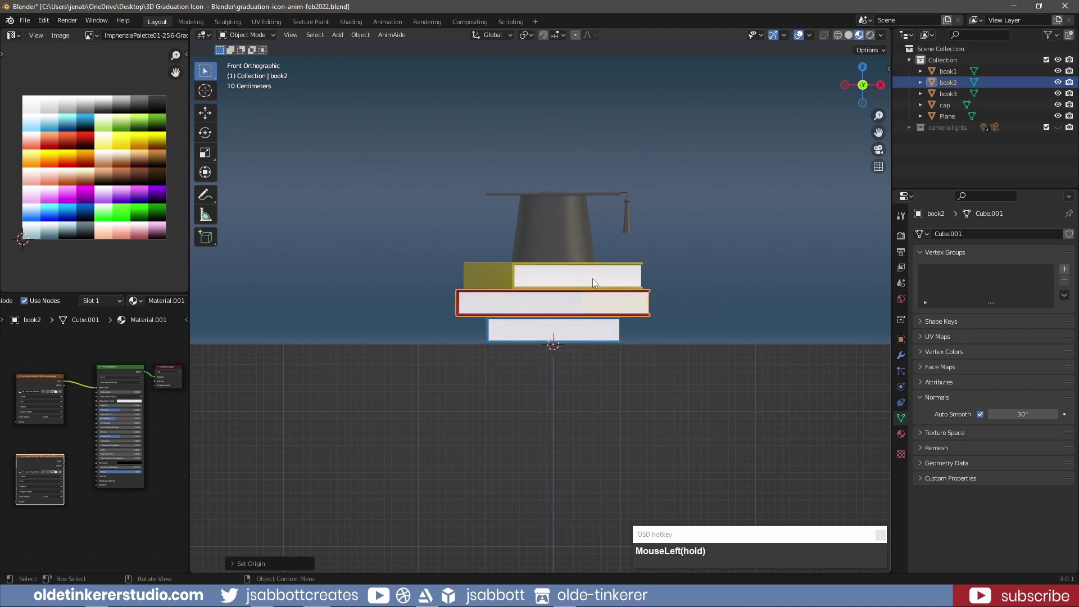
Set the origins of the top book and the graduation cap to the 3D cursor.
click(593, 278)
right_click(593, 278)
mouse_move(592, 278)
click(654, 303)
click(554, 231)
right_click(554, 232)
mouse_move(554, 231)
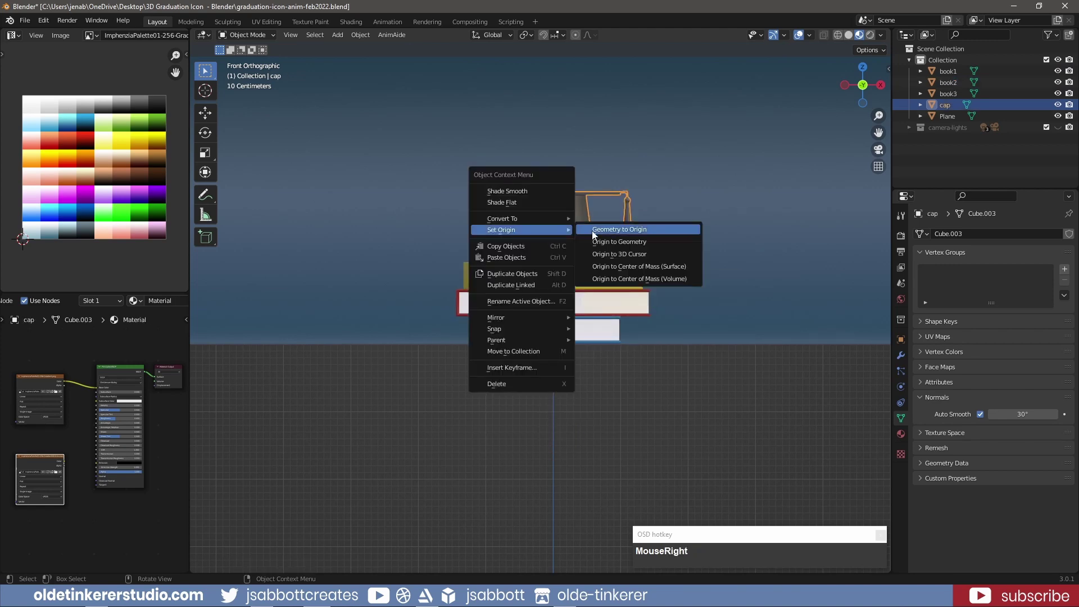
click(655, 254)
Open the Animation workspace with a rendered camera preview, enable the camera-lights collection, lock the camera to the view, and center the model in frame.
click(388, 22)
click(295, 34)
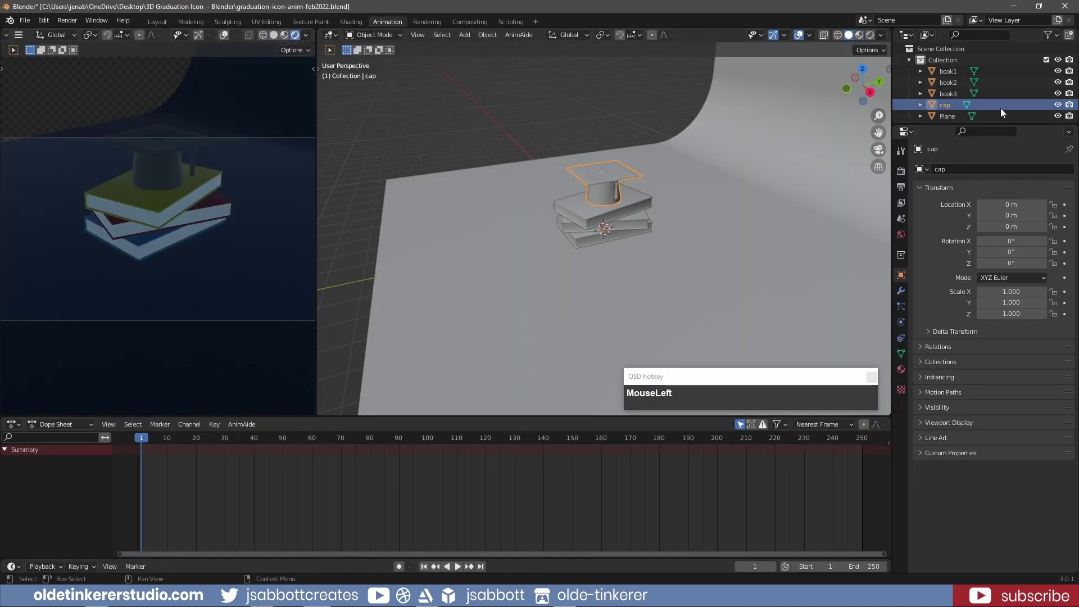
key(KP_0)
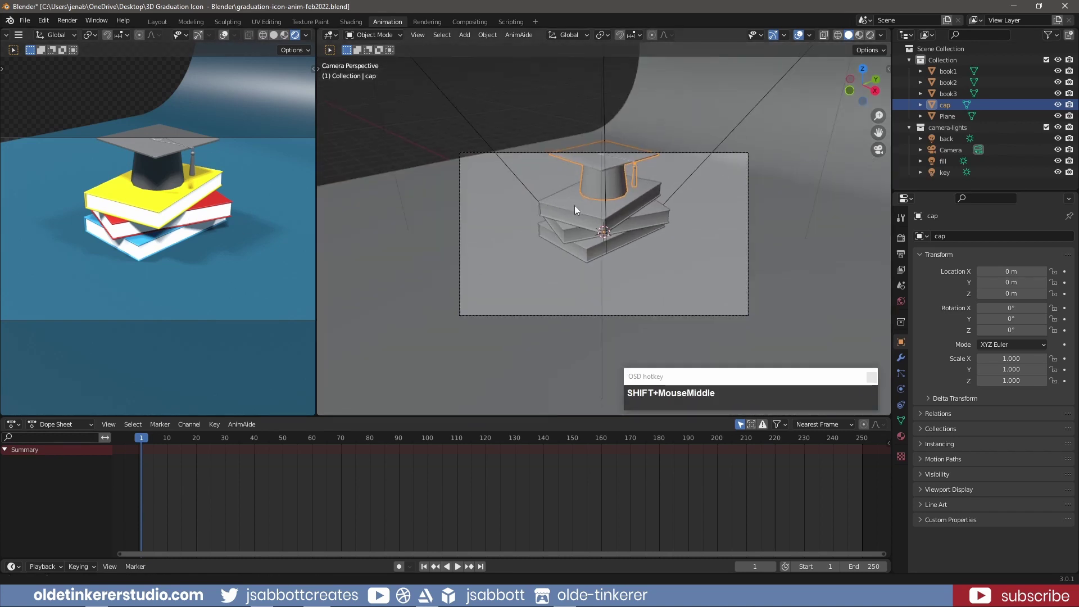
key(n)
click(866, 149)
key(n)
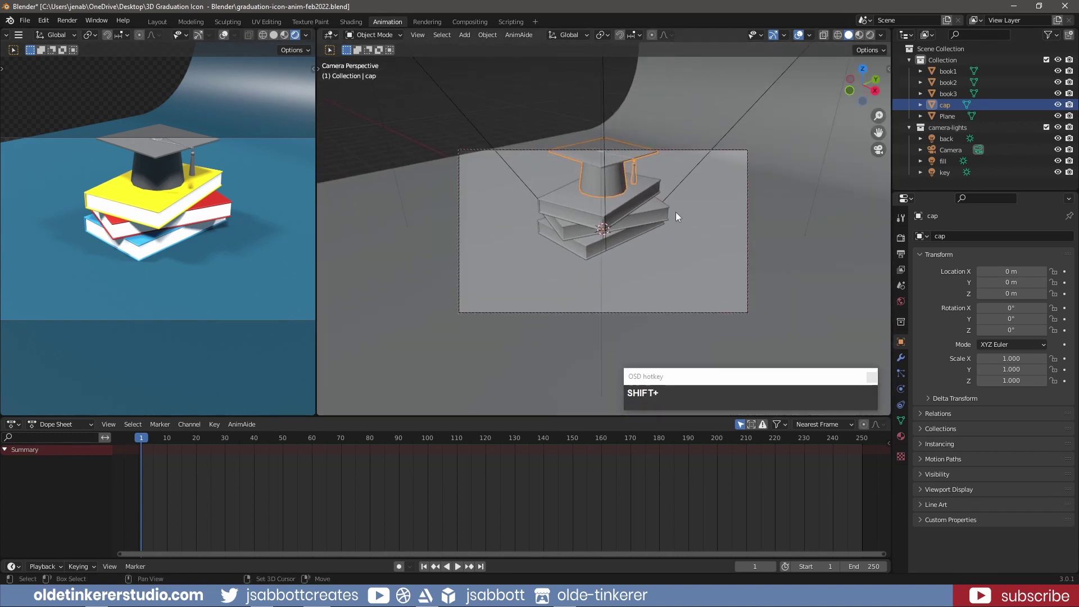
shift+middle_drag(676, 211, 675, 238)
Move the backdrop to about X -4.45 m, Y 2.31 m so it fills the camera frame, save, and fine-tune the camera framing.
click(574, 347)
key(g)
click(520, 332)
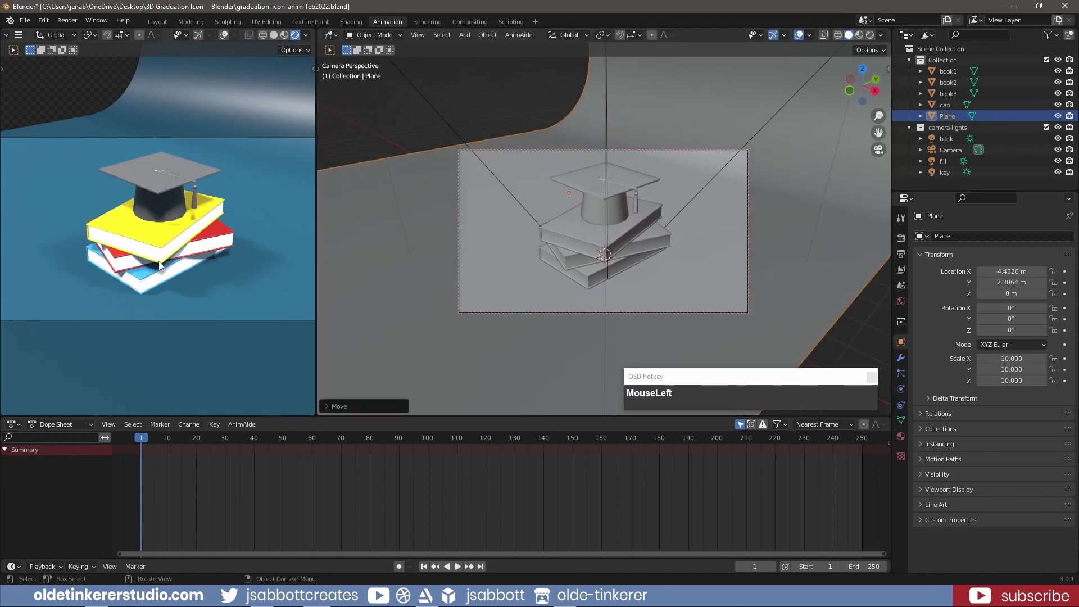
scroll(157, 225, down, 2)
key(ctrl+s)
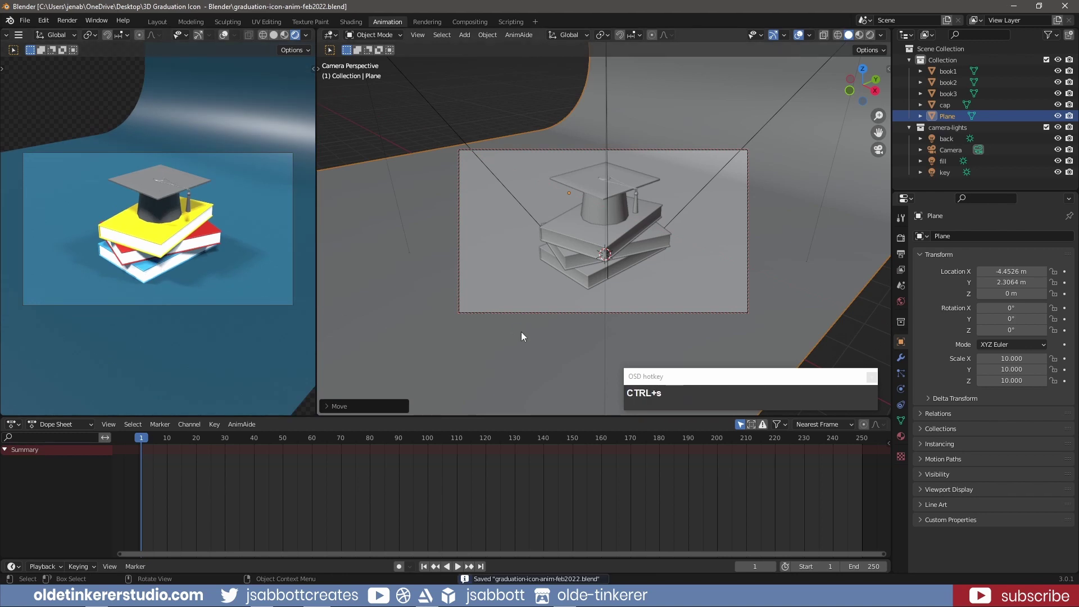
shift+middle_drag(521, 331, 525, 336)
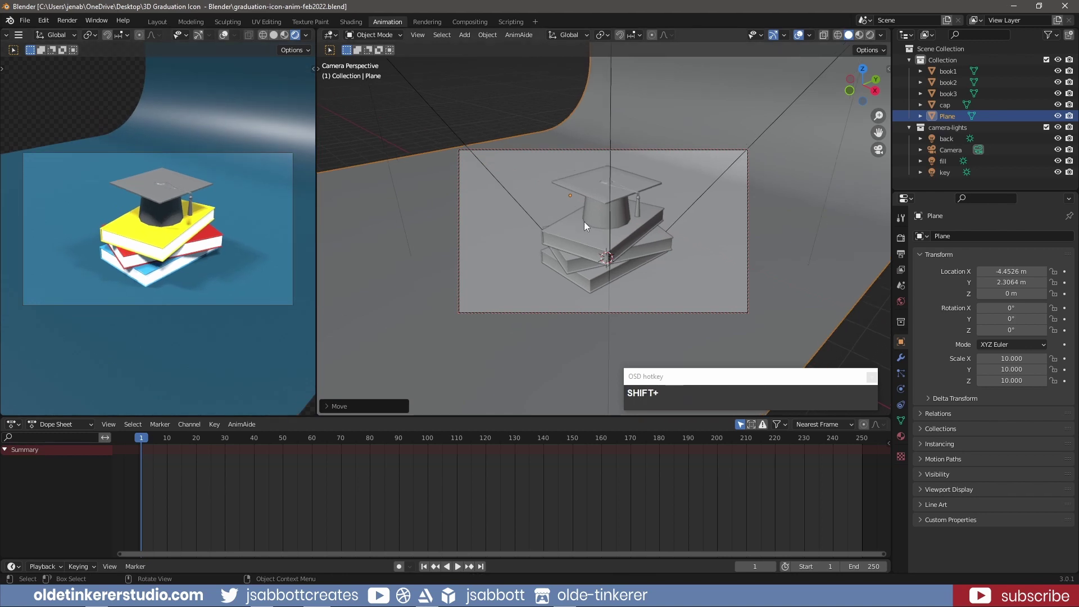
Set the scene's end frame to 120 in the output properties.
click(901, 254)
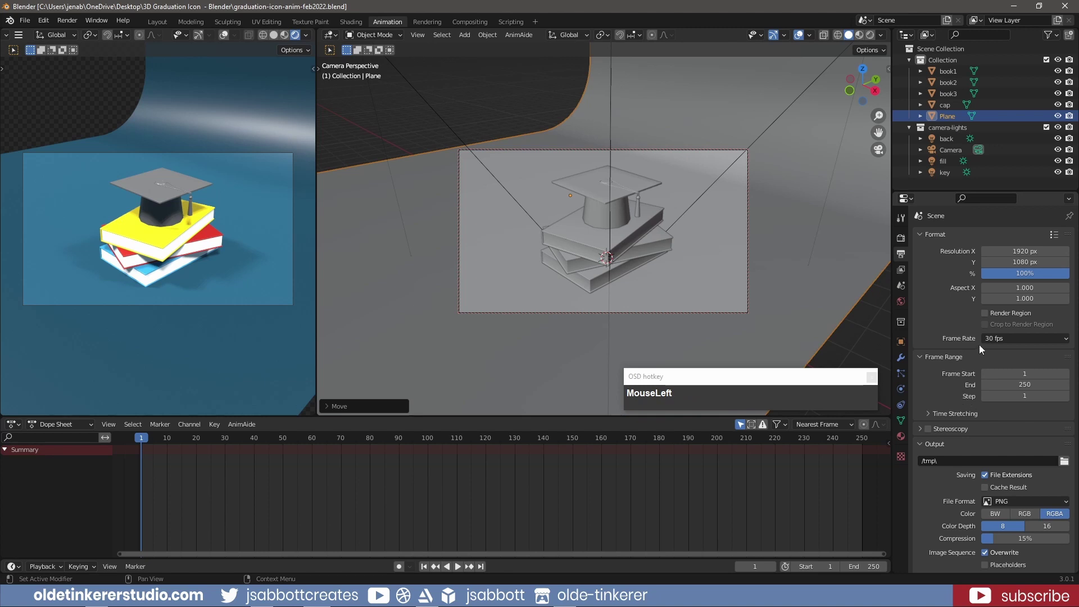
click(1005, 386)
text(120)
key(Return)
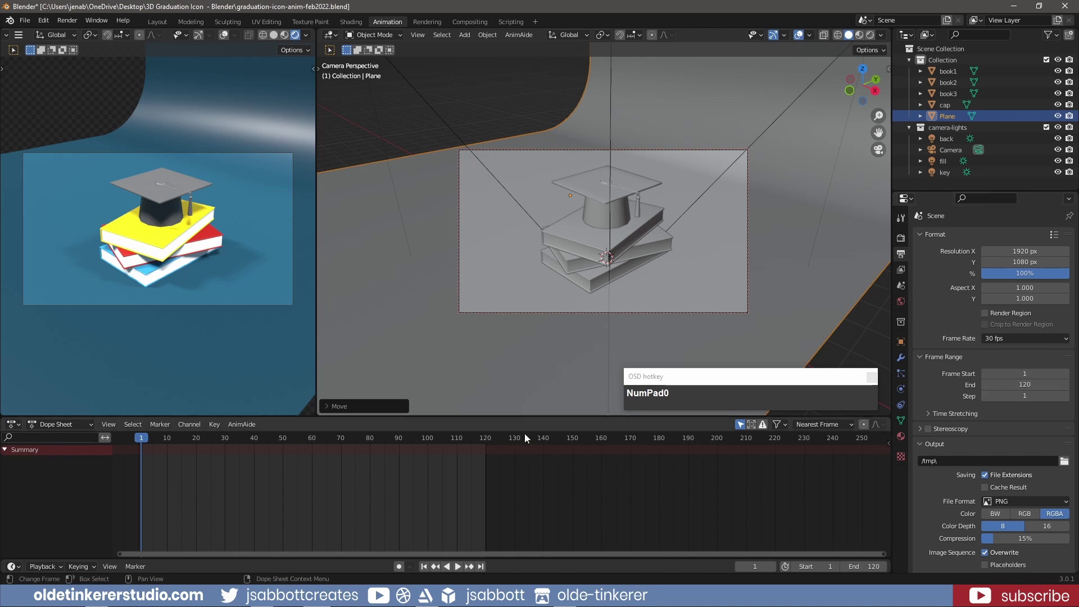
At frame 120, insert a Location, Rotation & Scale keyframe on all three books and the cap.
drag(144, 437, 517, 465)
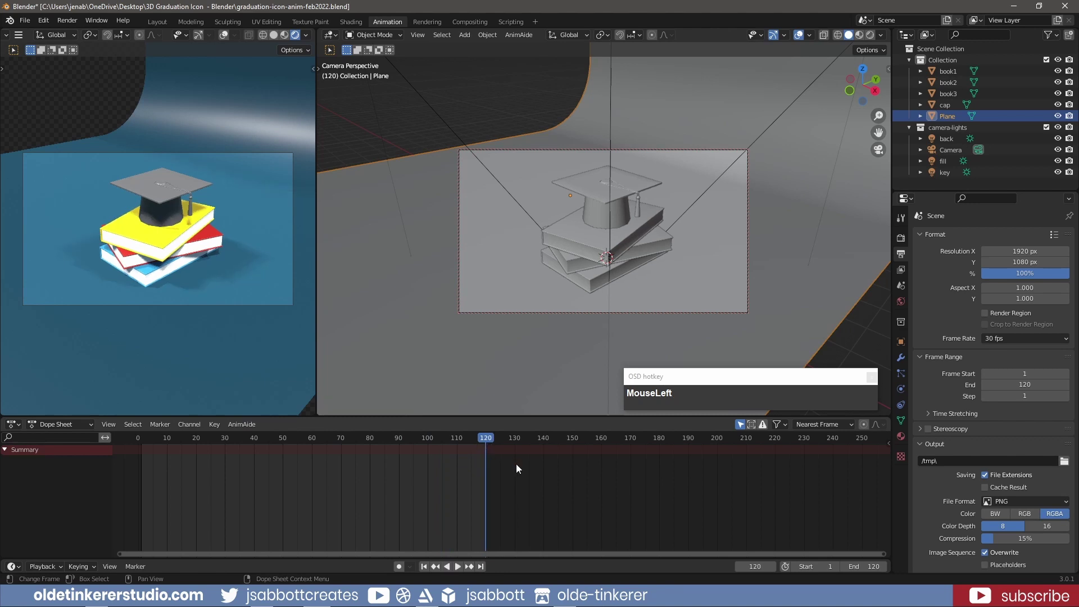
click(592, 282)
shift+click(576, 261)
shift+click(569, 239)
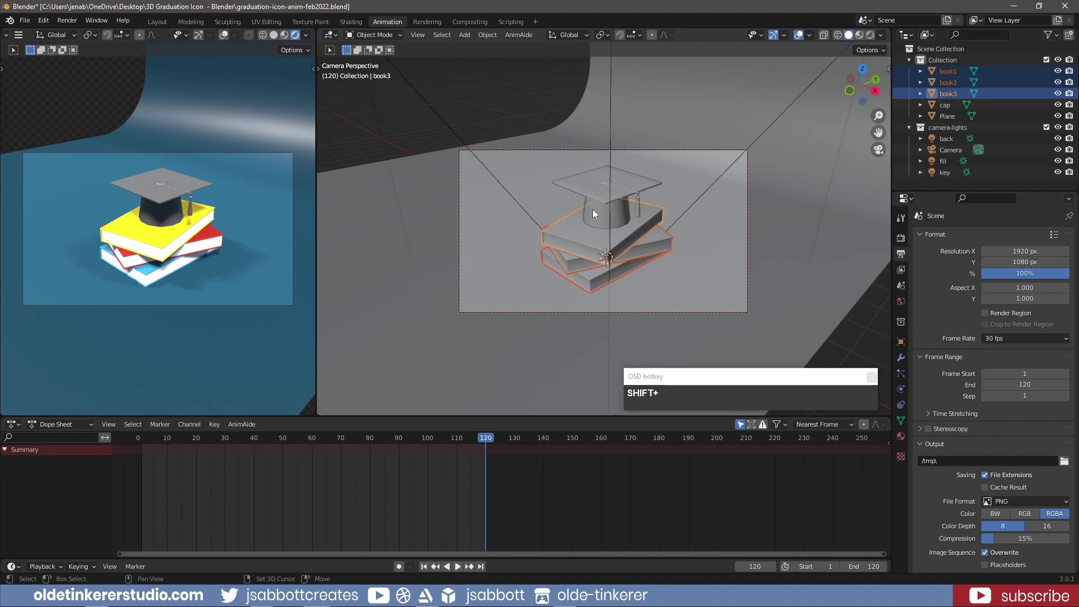
shift+click(596, 196)
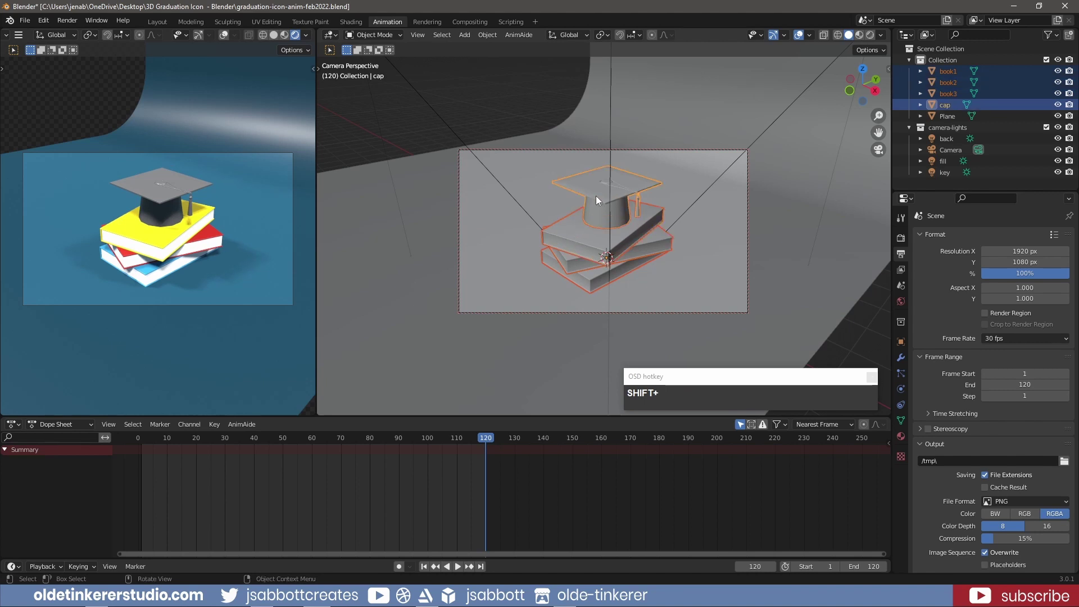
key(i)
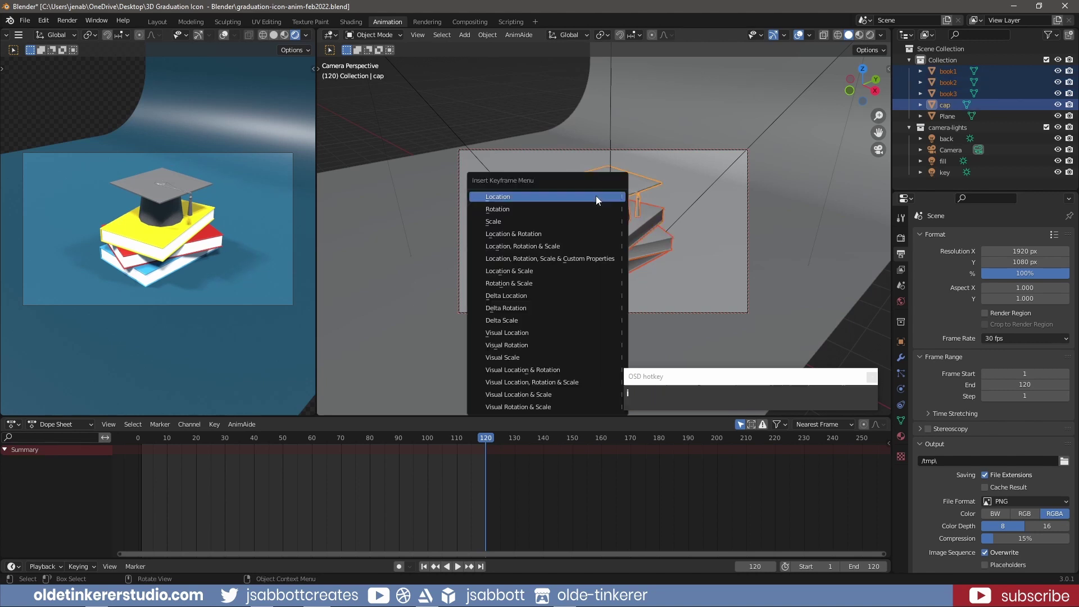
click(583, 247)
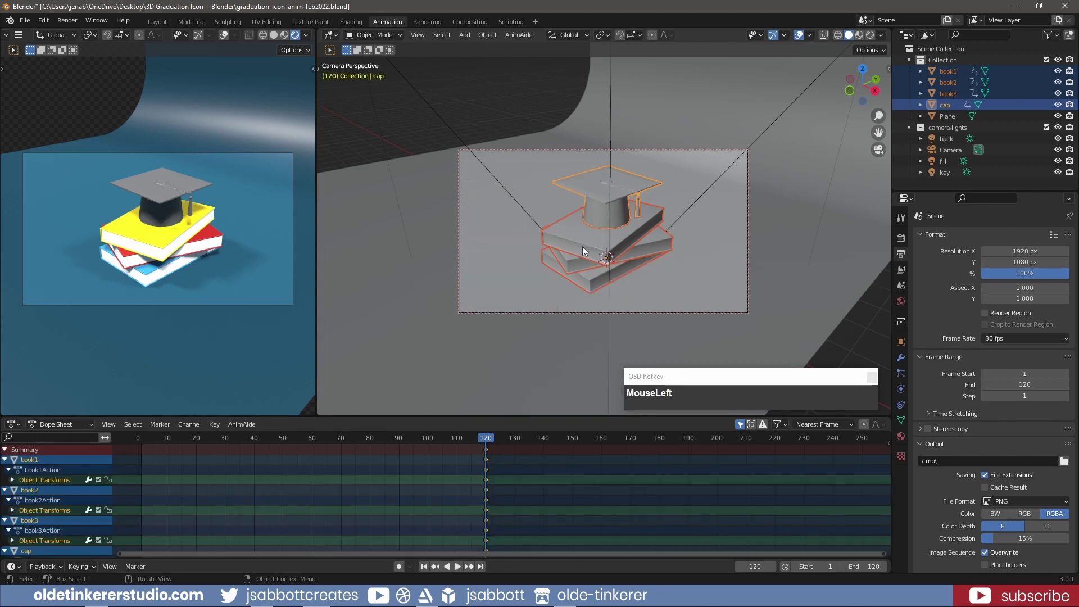
Collapse the Dope Sheet channels of the three books and the cap, and move the playhead to frame 0.
click(5, 460)
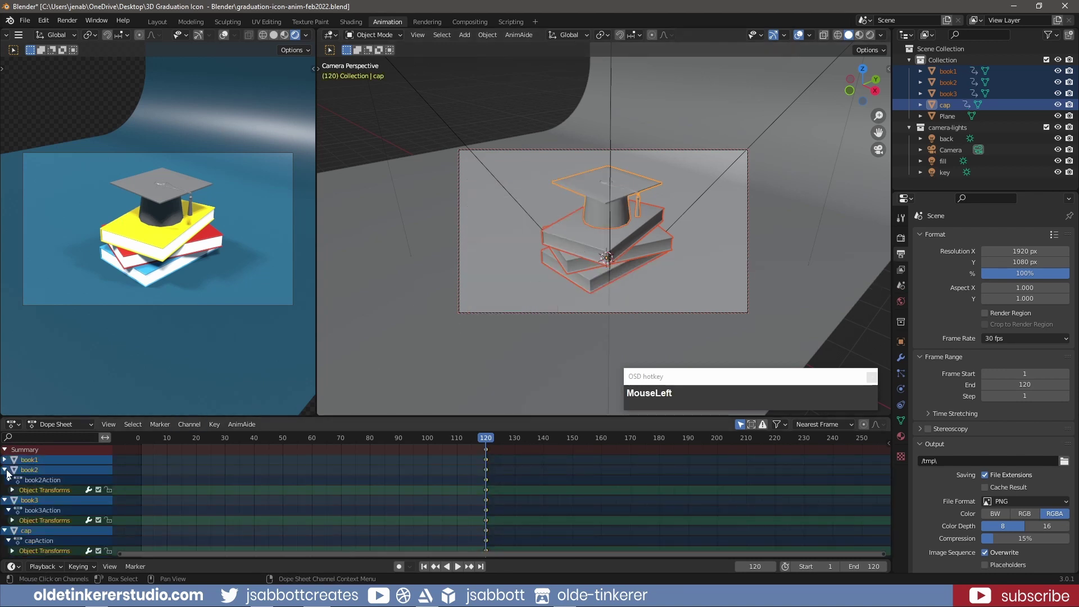
click(5, 470)
click(5, 480)
click(5, 491)
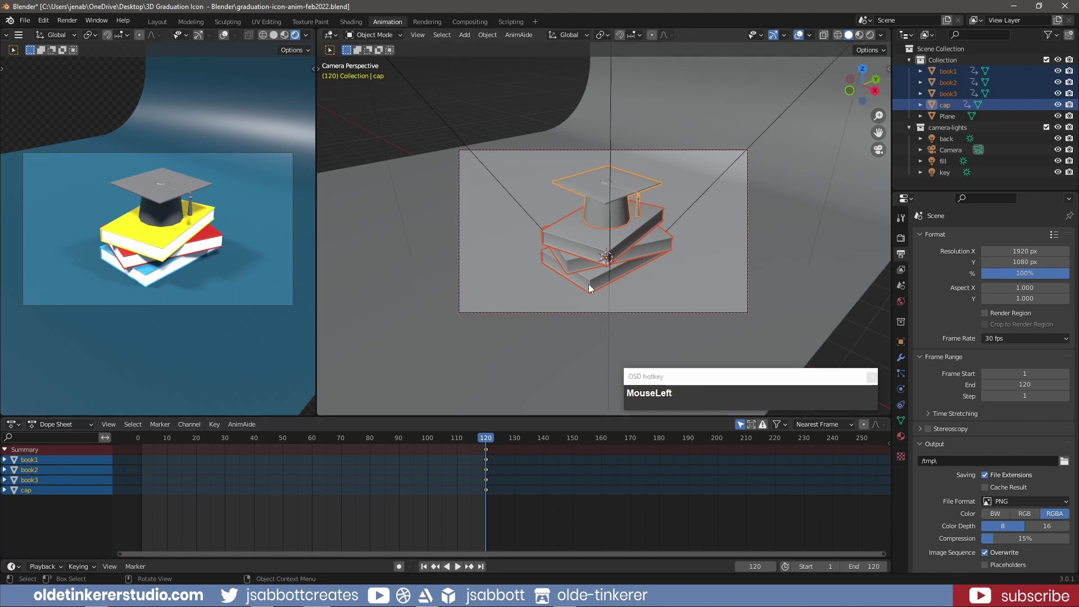
drag(487, 441, 137, 444)
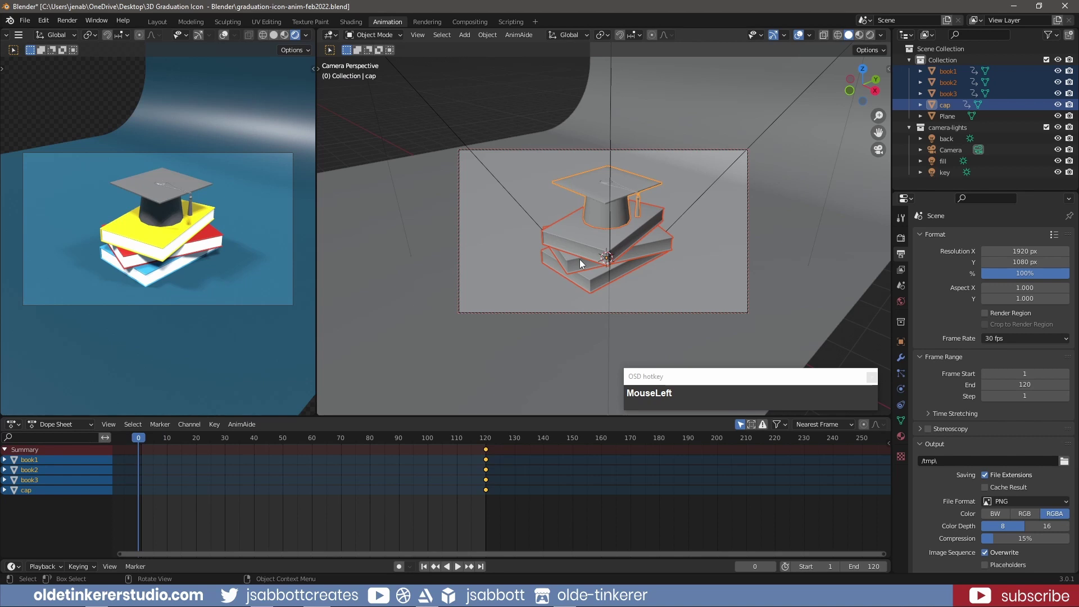
At frame 0, scale the three books and the cap to 0 and insert a keyframe on them.
key(s)
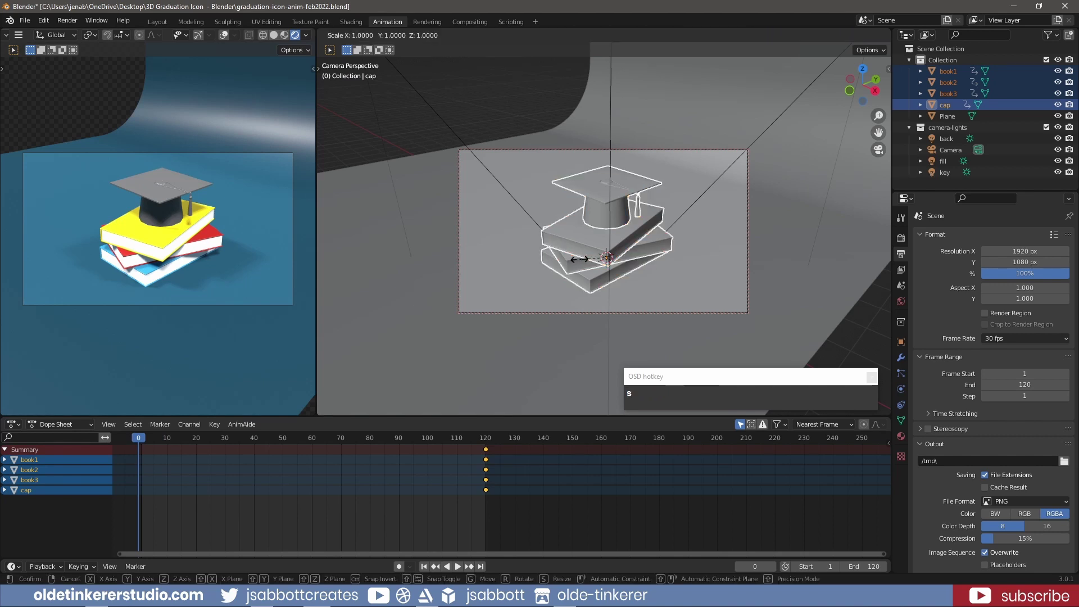
key(KP_0)
key(Return)
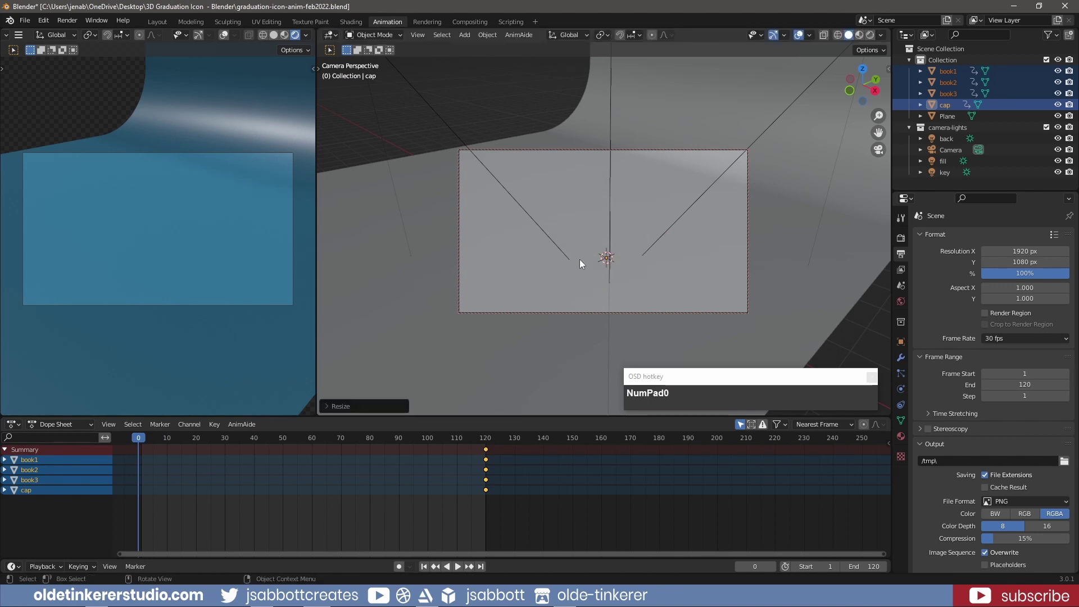
key(i)
click(579, 260)
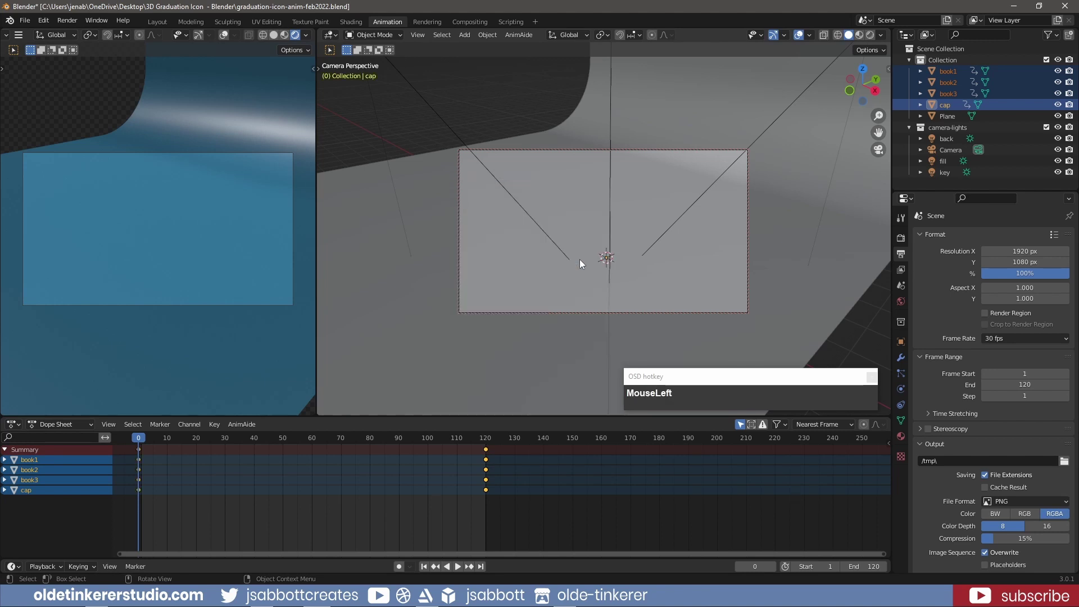
Hide book2, book3 and the cap in the viewport, and select only book1.
click(1058, 82)
click(1058, 93)
click(1058, 104)
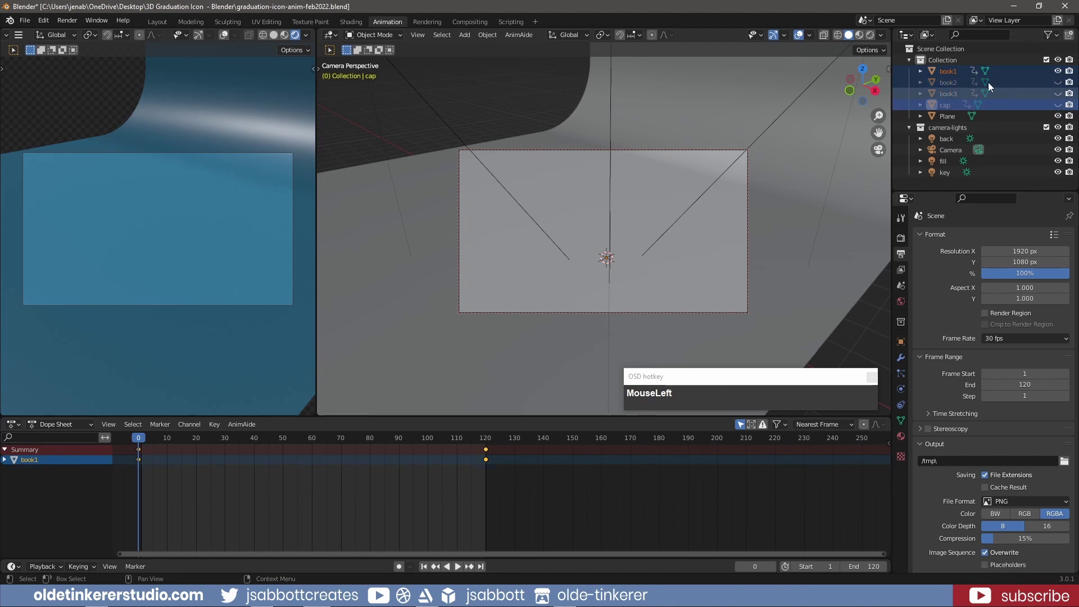
click(947, 70)
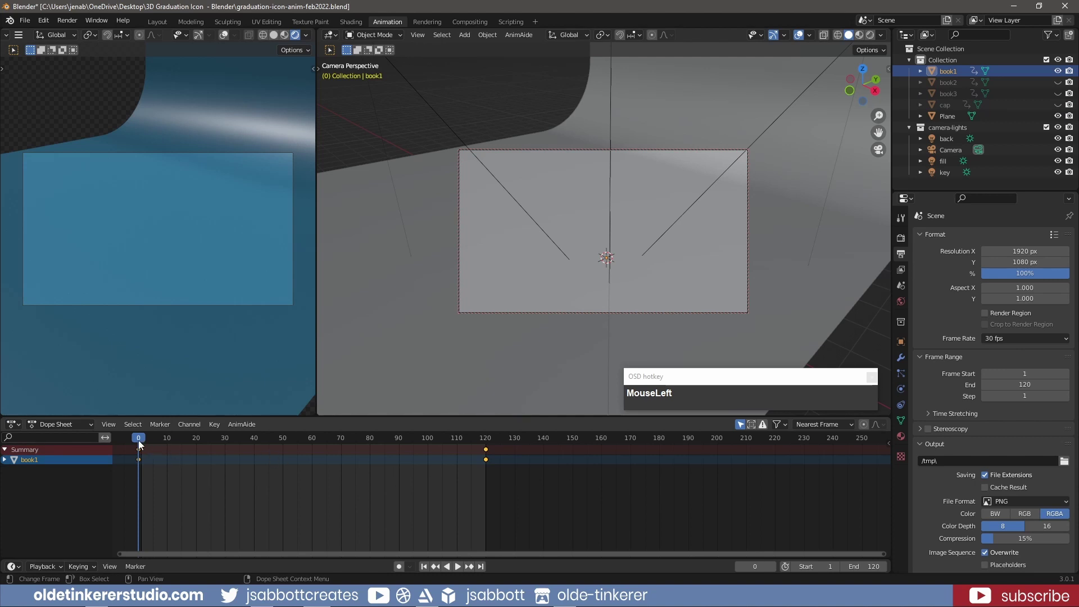
Copy book1's frame 120 keyframe to frame 20.
drag(140, 445, 197, 437)
drag(503, 467, 477, 447)
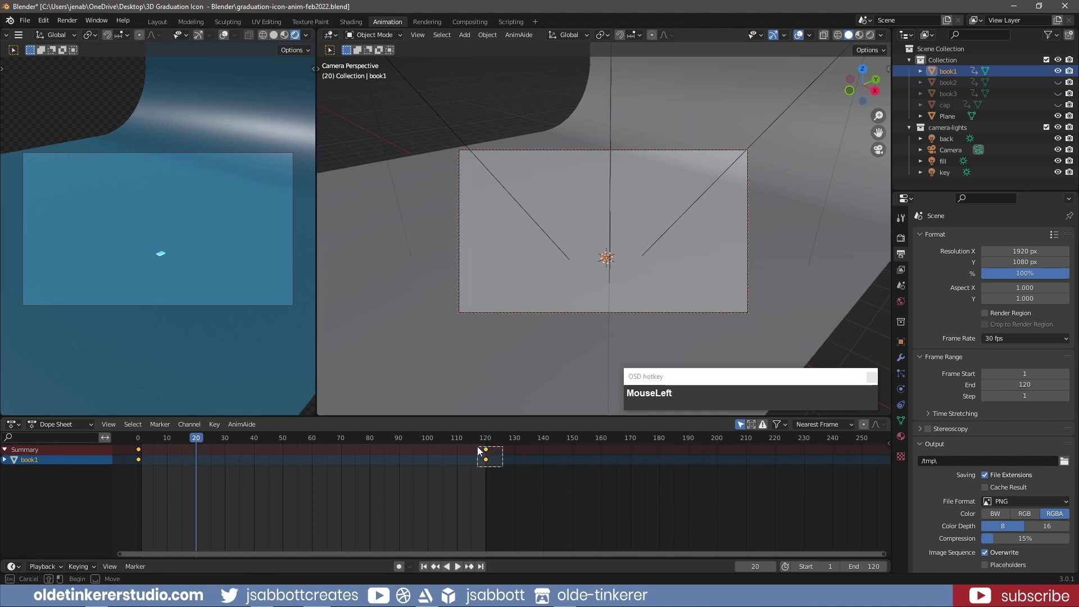
key(ctrl+v)
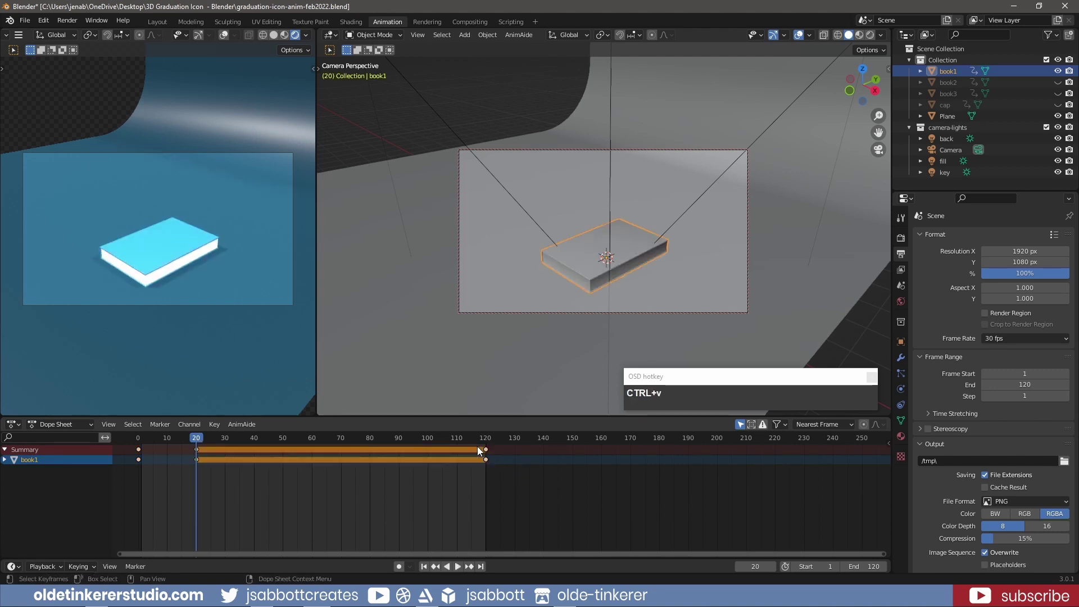
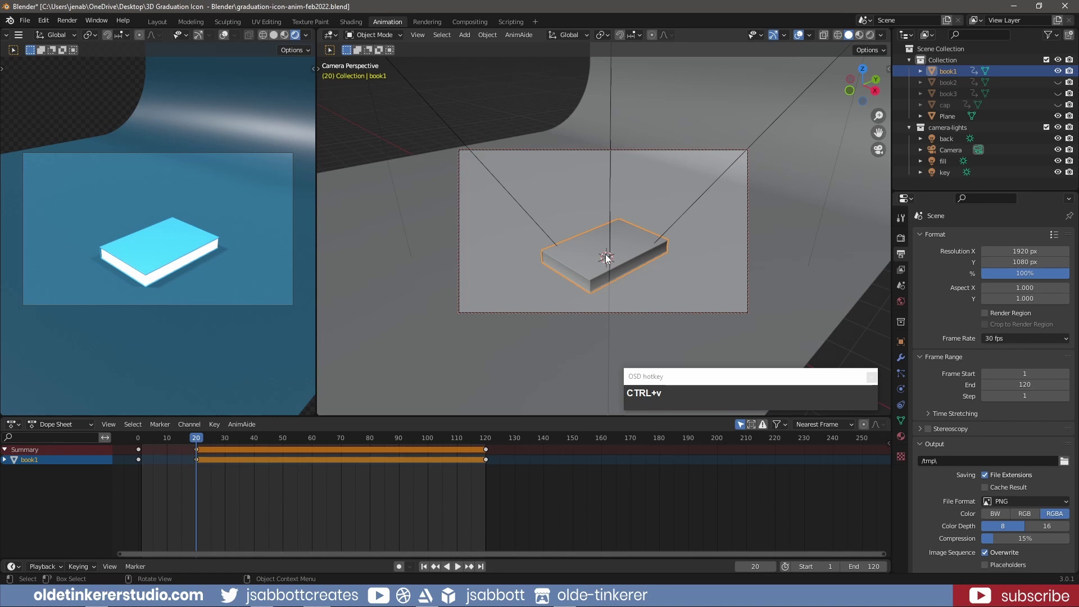
Rotate book1 by 360° around the global Z axis at frame 20 and insert a keyframe.
key(r)
key(z)
key(KP_3)
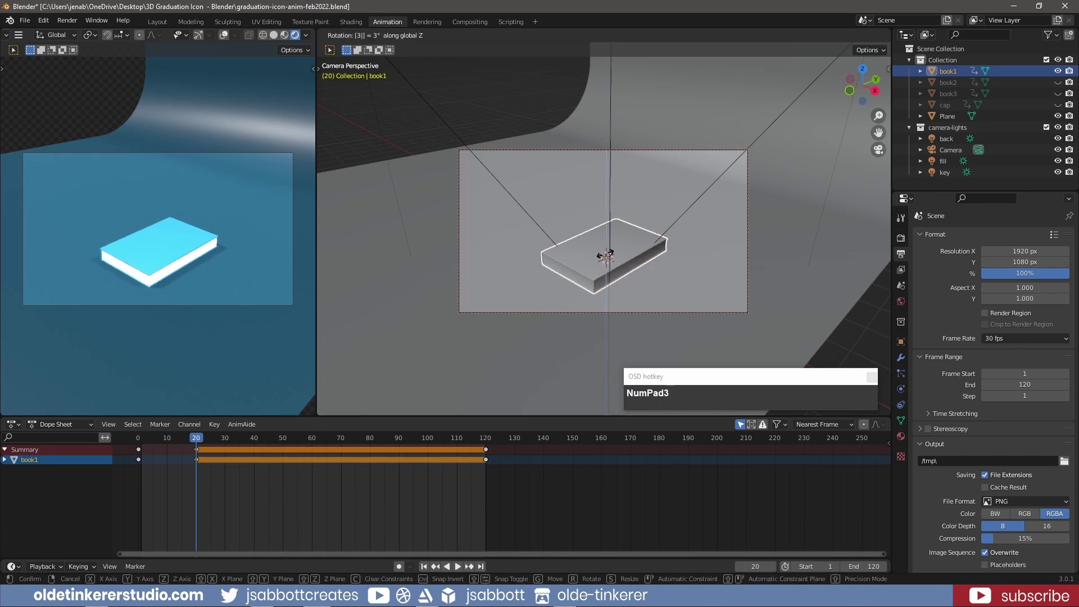
key(KP_6)
key(KP_0)
click(606, 257)
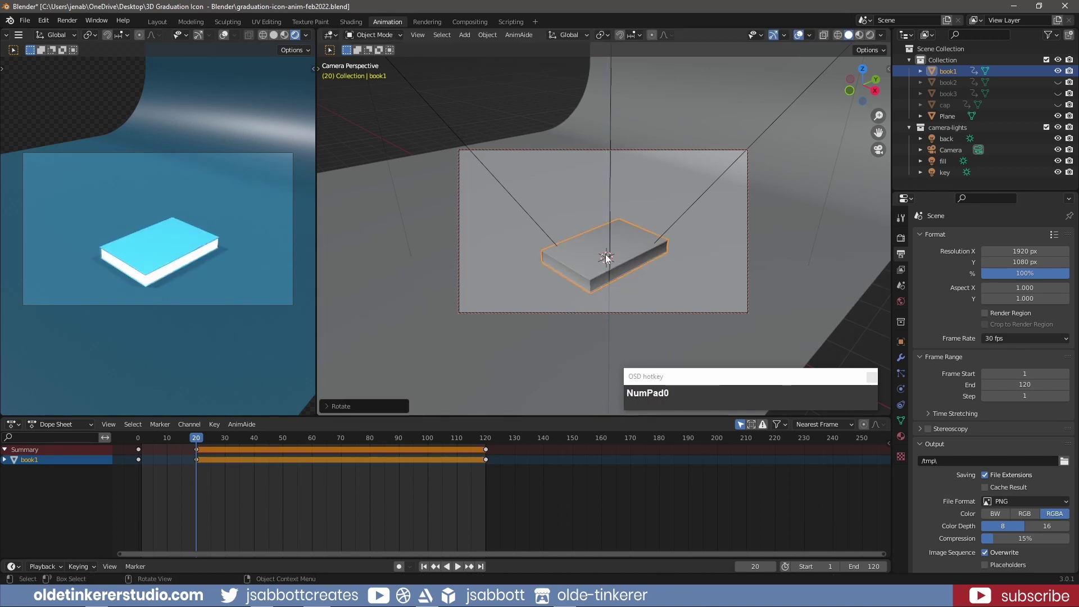
key(i)
click(606, 254)
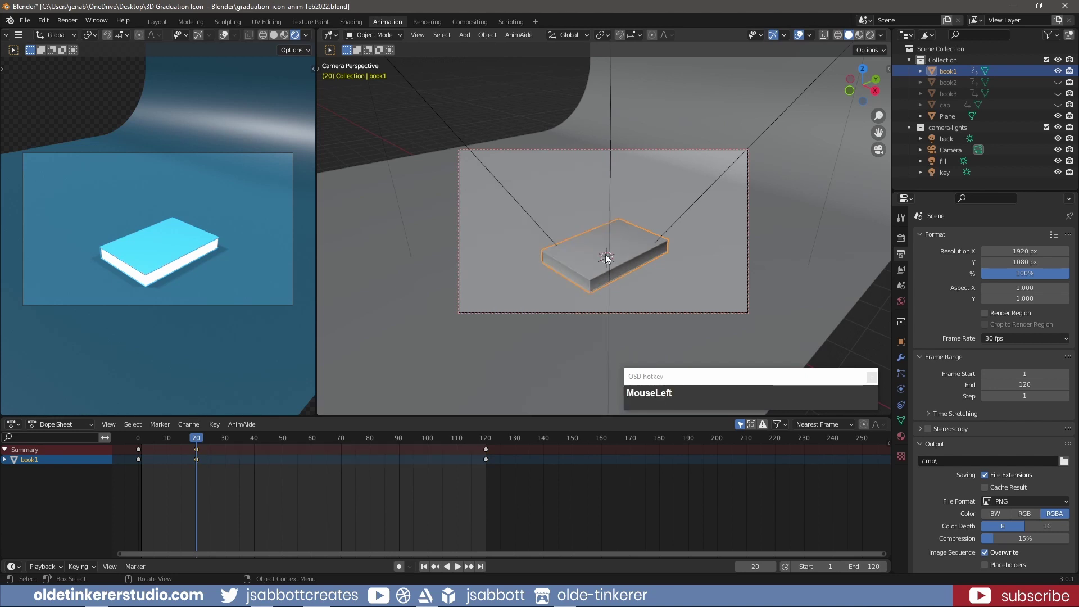
Copy book1's frame 20 keyframe to frame 119.
drag(236, 441, 479, 440)
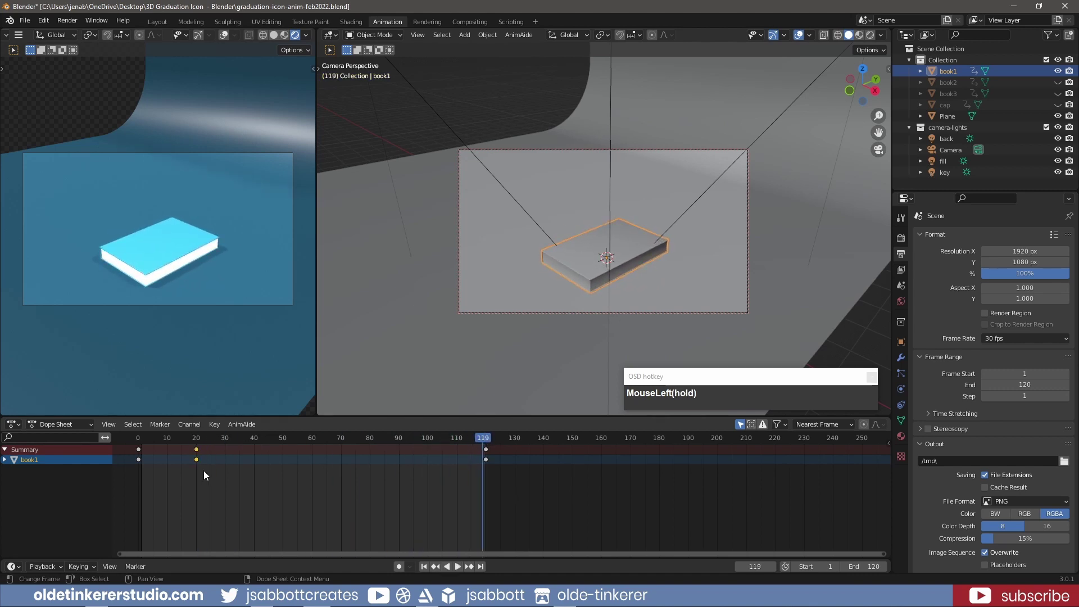
key(ctrl+c)
click(203, 463)
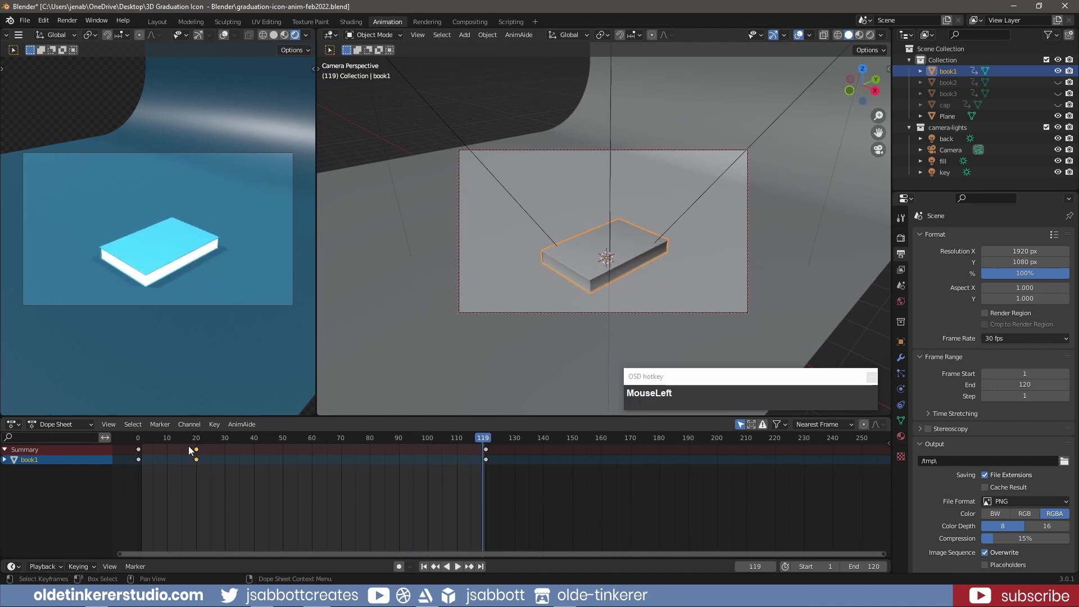
key(ctrl+c)
key(ctrl+v)
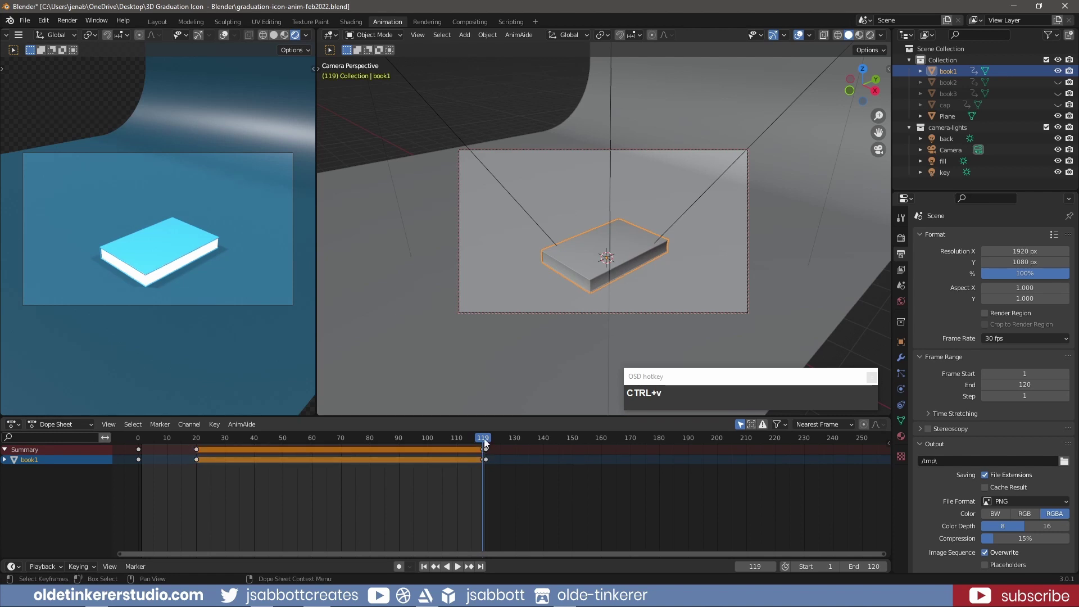
Play book1's animation from frame 0 to check how it grows in, and stop playback.
drag(484, 439, 138, 439)
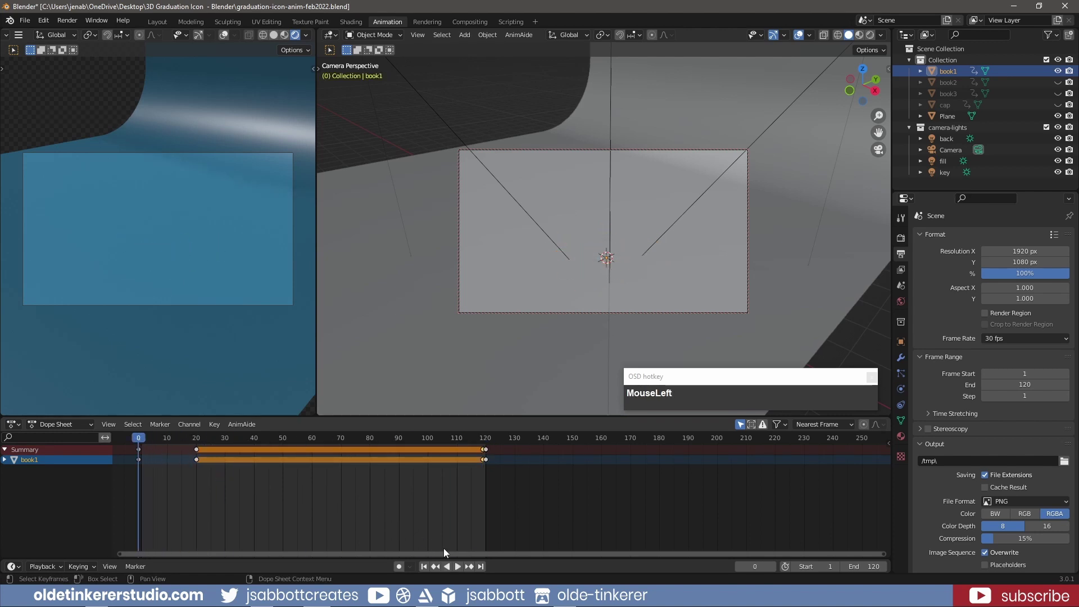
click(455, 566)
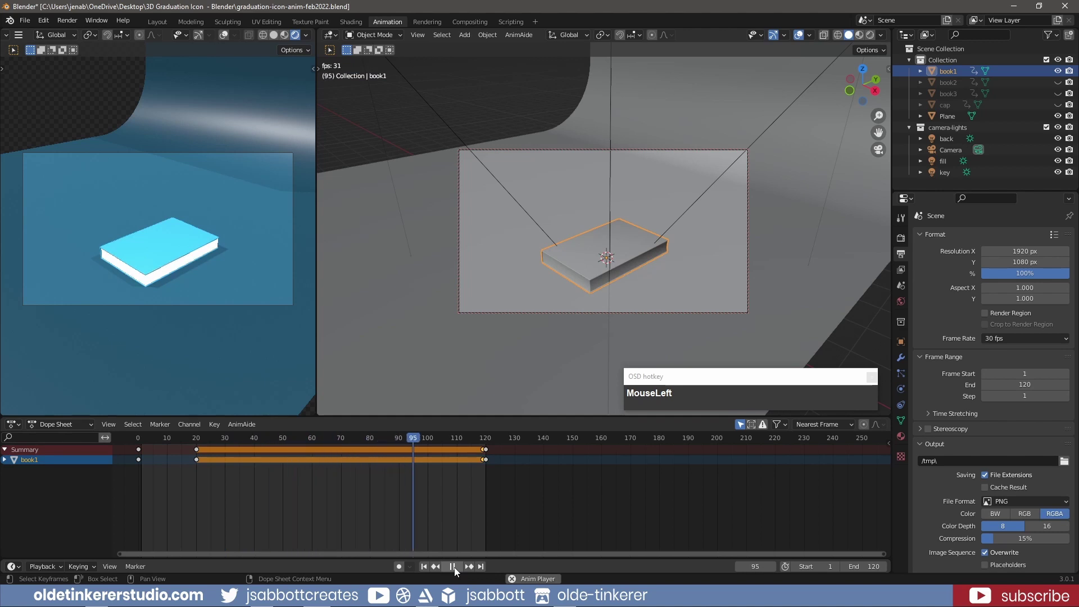
key(Escape)
scroll(305, 492, down, 1)
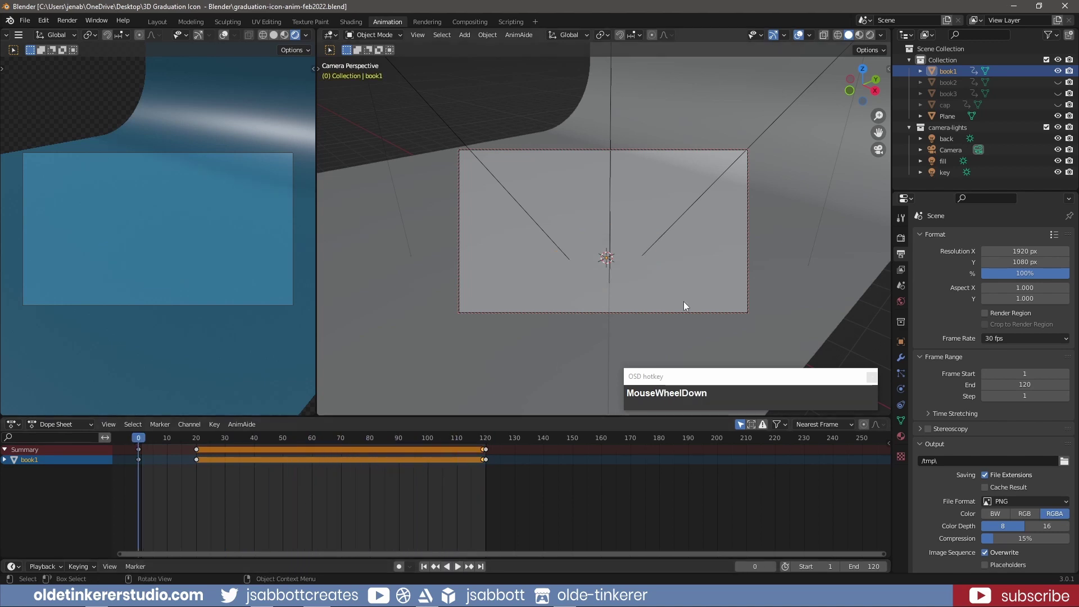
Unhide and select book2, and copy its frame 0 keyframe to frame 20.
click(1058, 83)
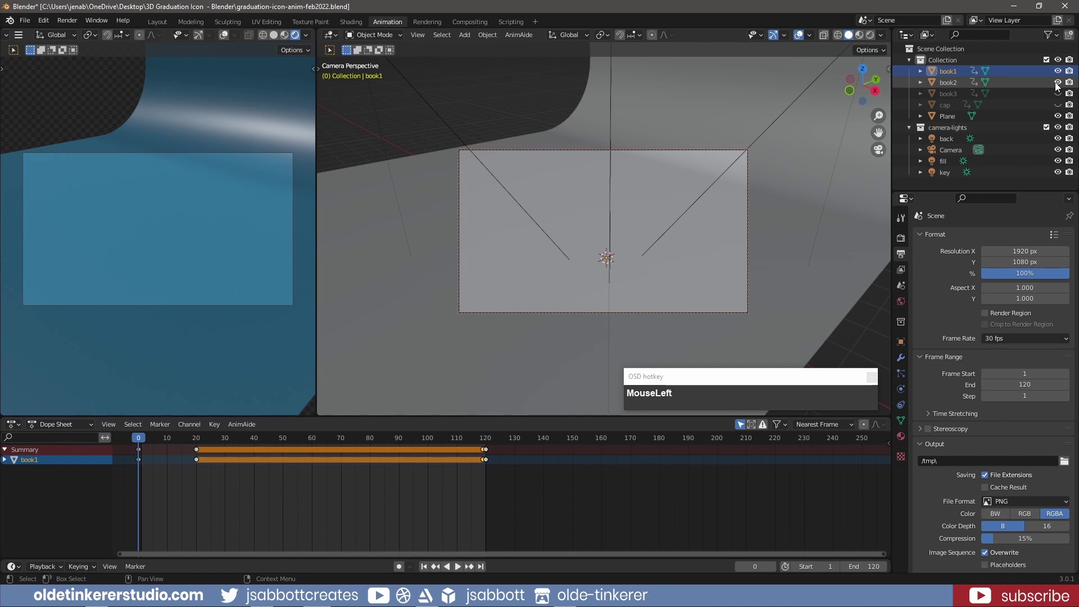
click(945, 84)
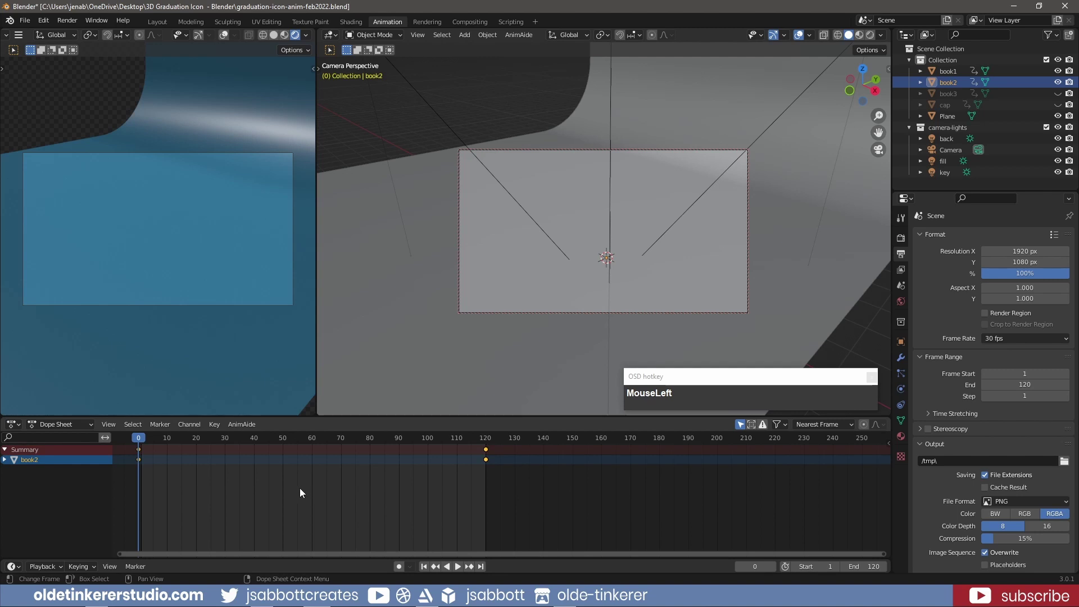
drag(138, 440, 197, 443)
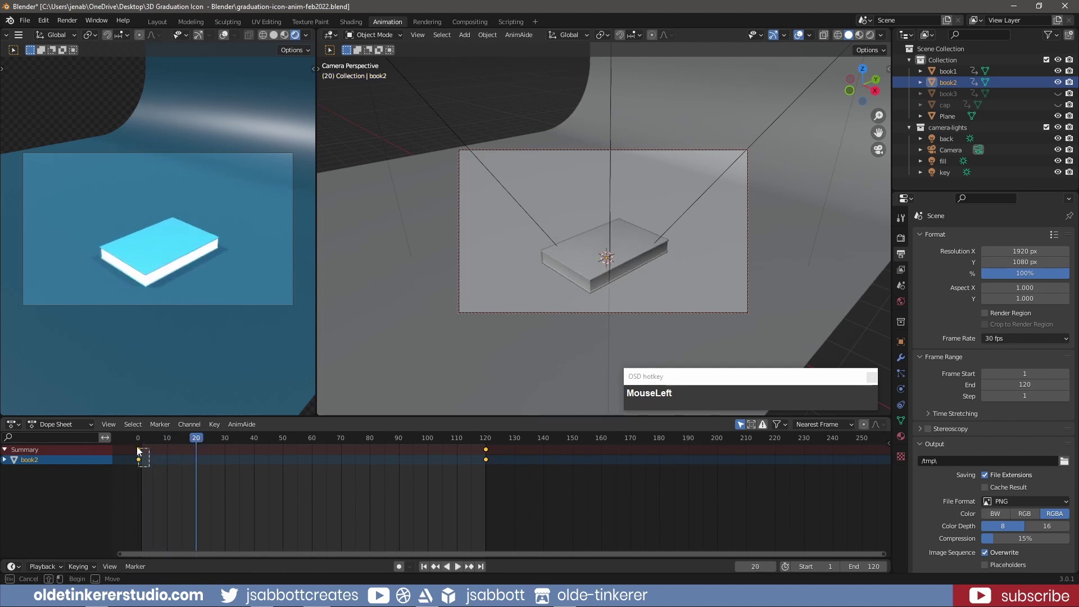
key(ctrl+v)
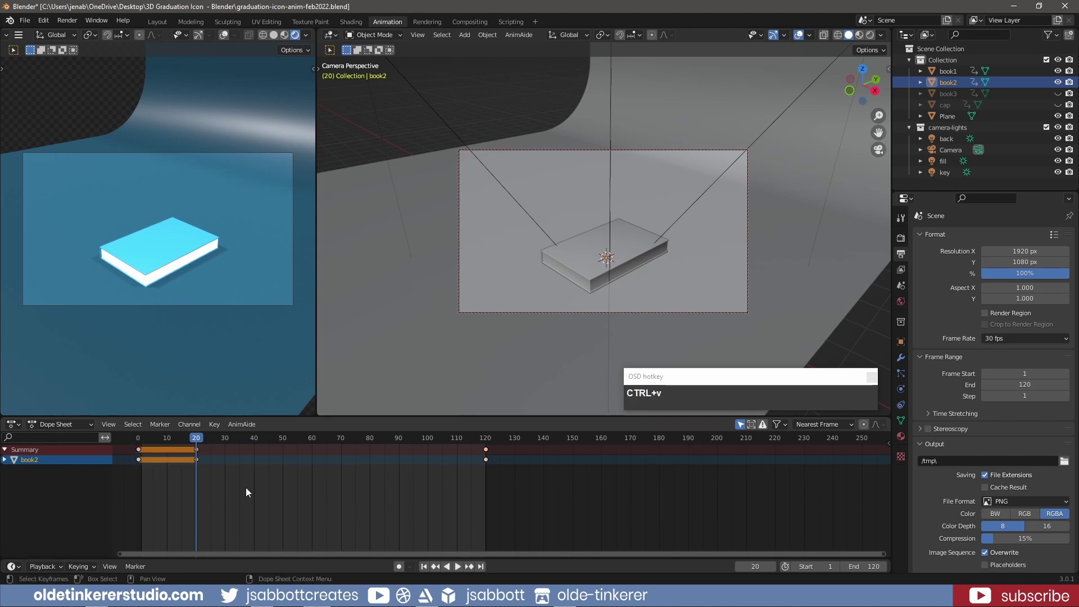
Copy book2's frame 120 keyframe to frame 40.
drag(198, 438, 254, 438)
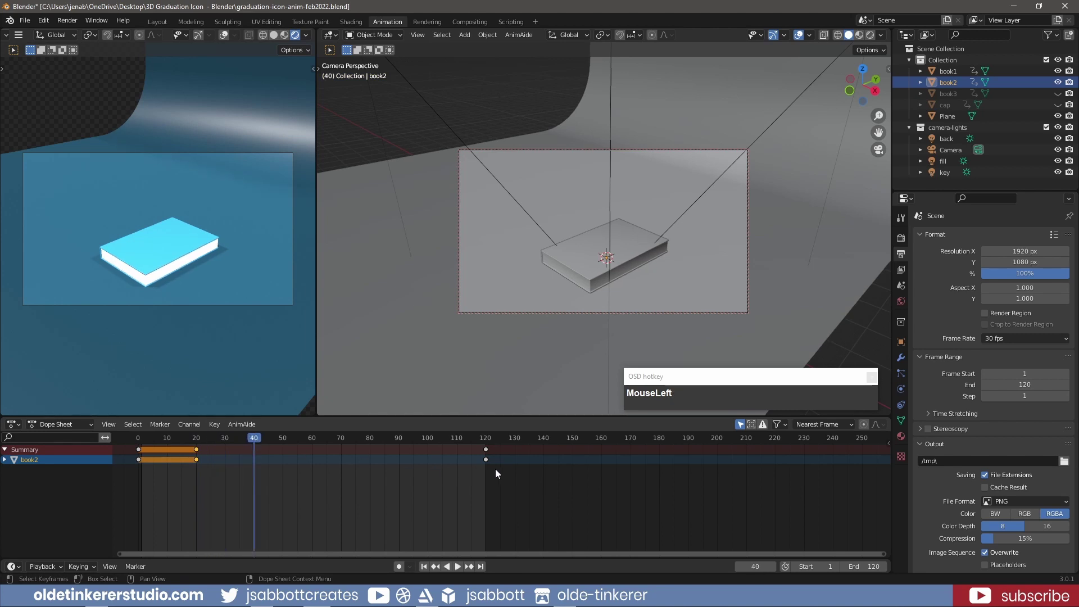
drag(494, 469, 480, 444)
key(ctrl+v)
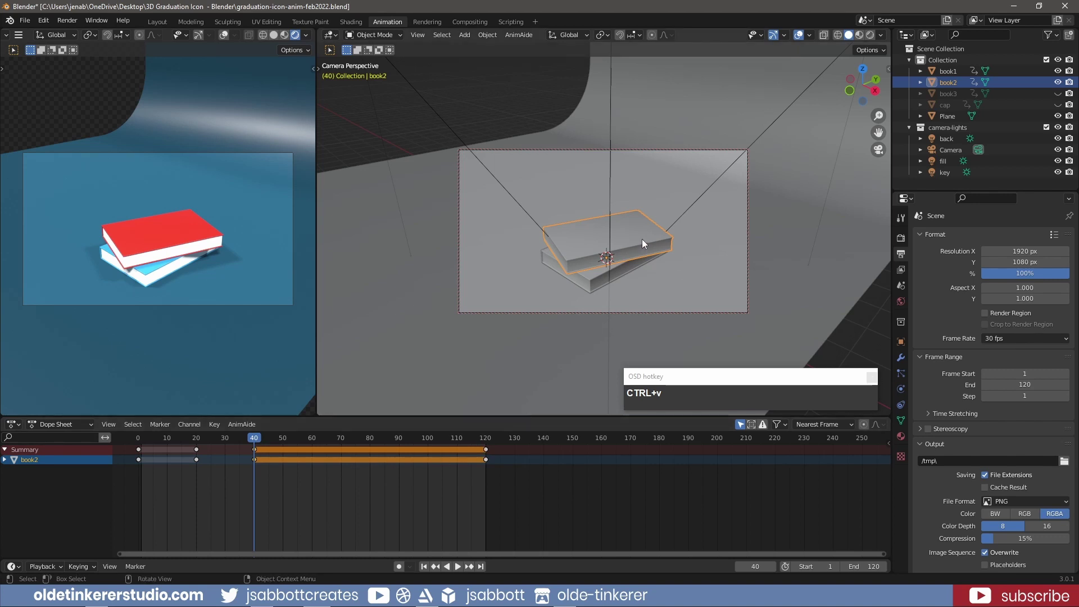
Rotate book2 by 360° around the global Z axis at frame 40 and insert a keyframe.
key(r)
key(z)
key(KP_3)
key(KP_6)
key(KP_0)
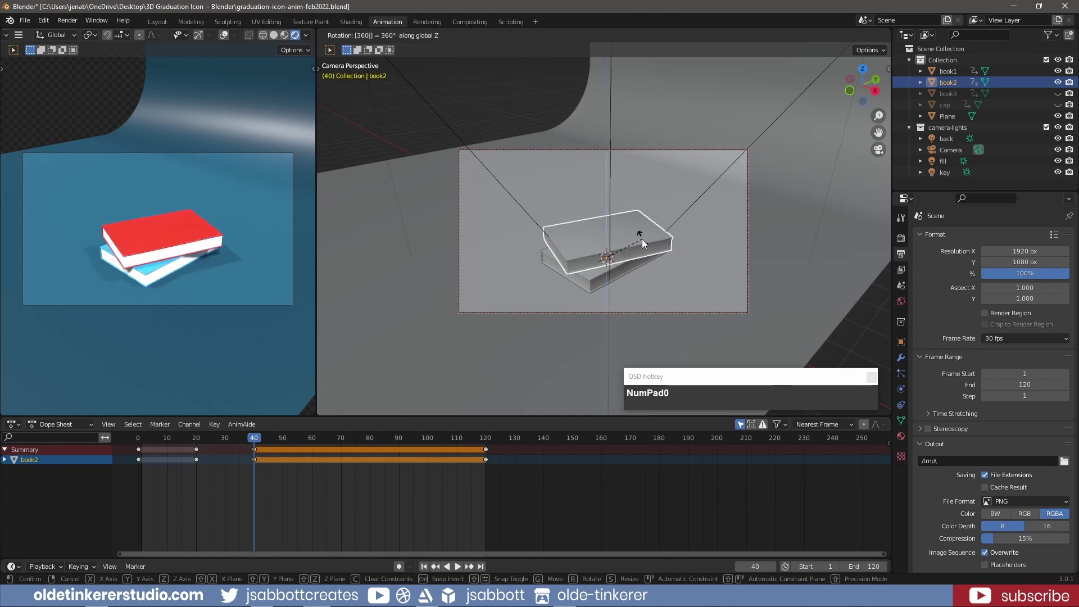
click(642, 239)
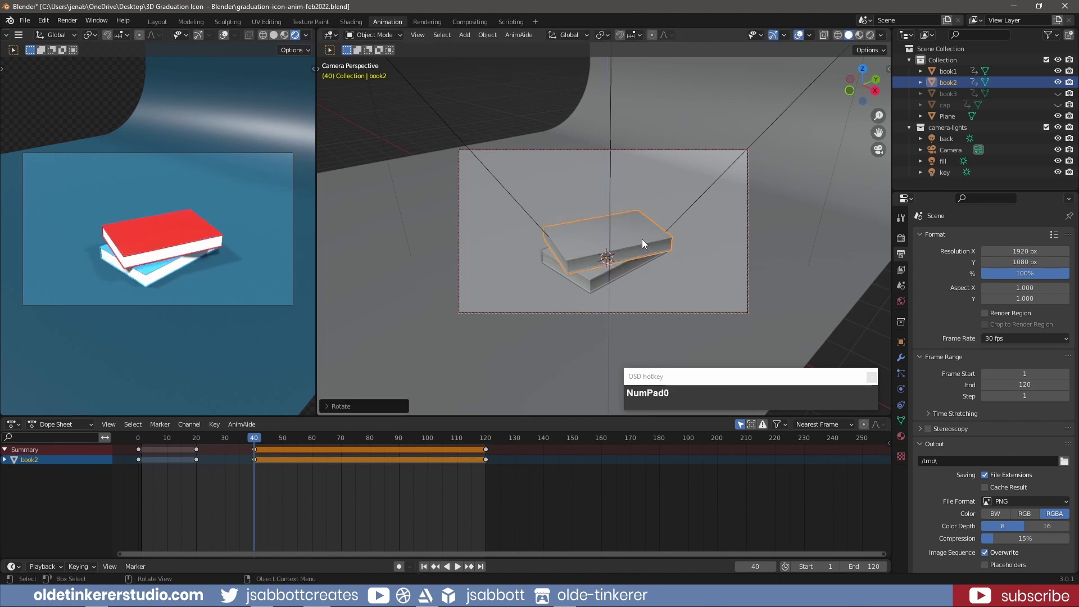
key(i)
click(642, 239)
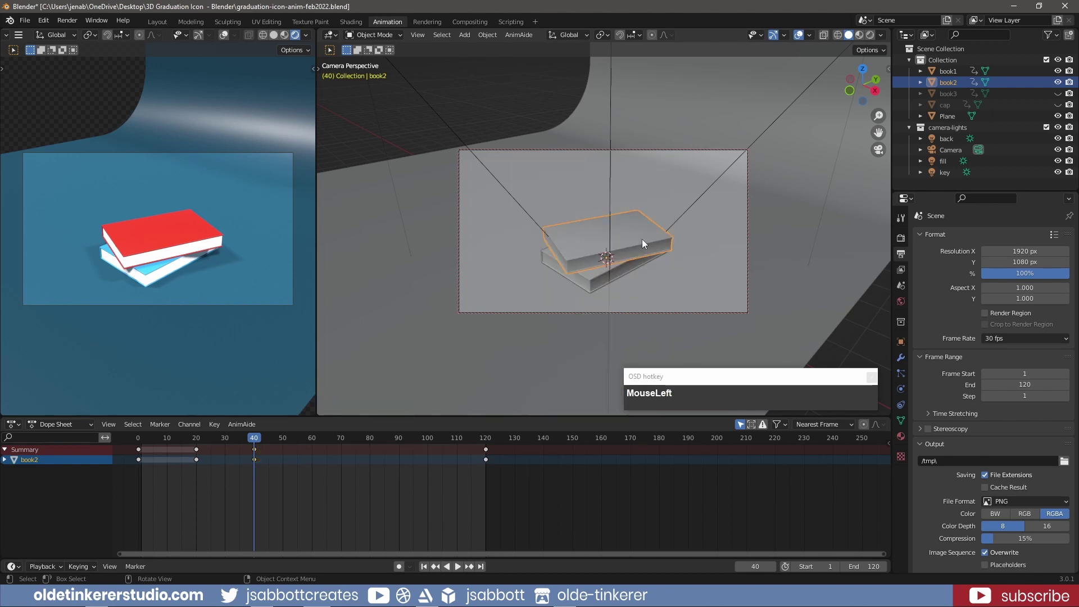
Copy book2's frame 40 keyframe to frame 119.
drag(254, 441, 485, 437)
click(247, 445)
key(ctrl+c)
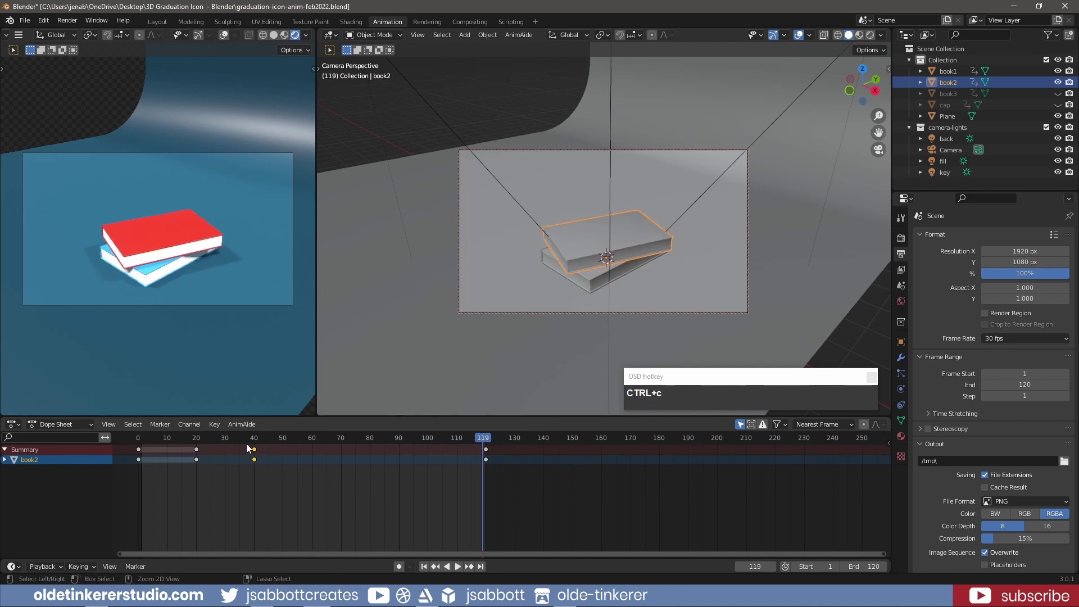
key(ctrl+v)
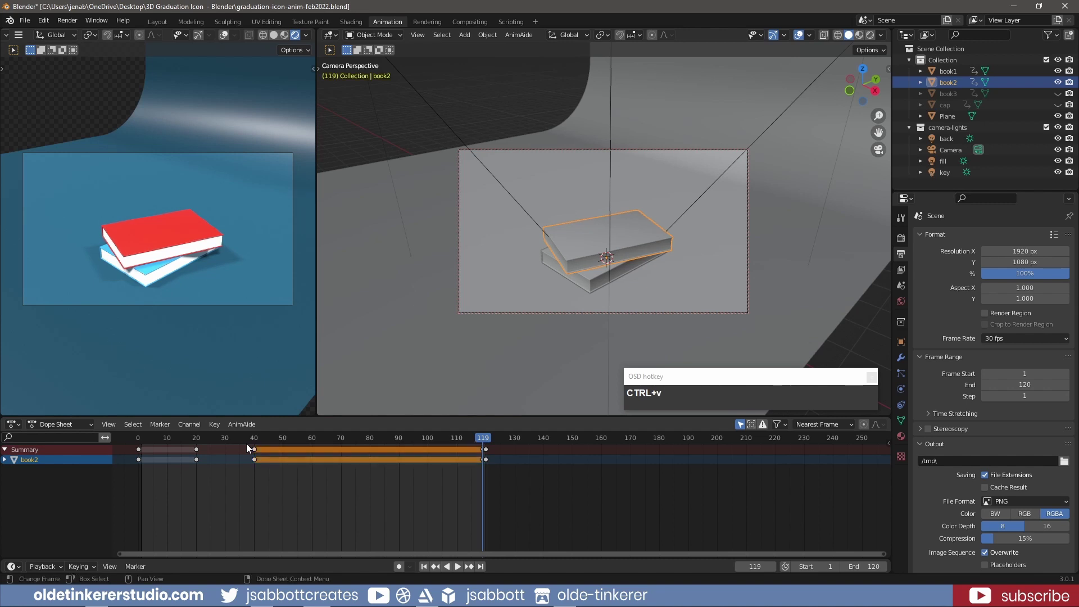
Play the animation of book1 and book2 from the start to review their timing, and stop playback.
click(424, 566)
click(457, 567)
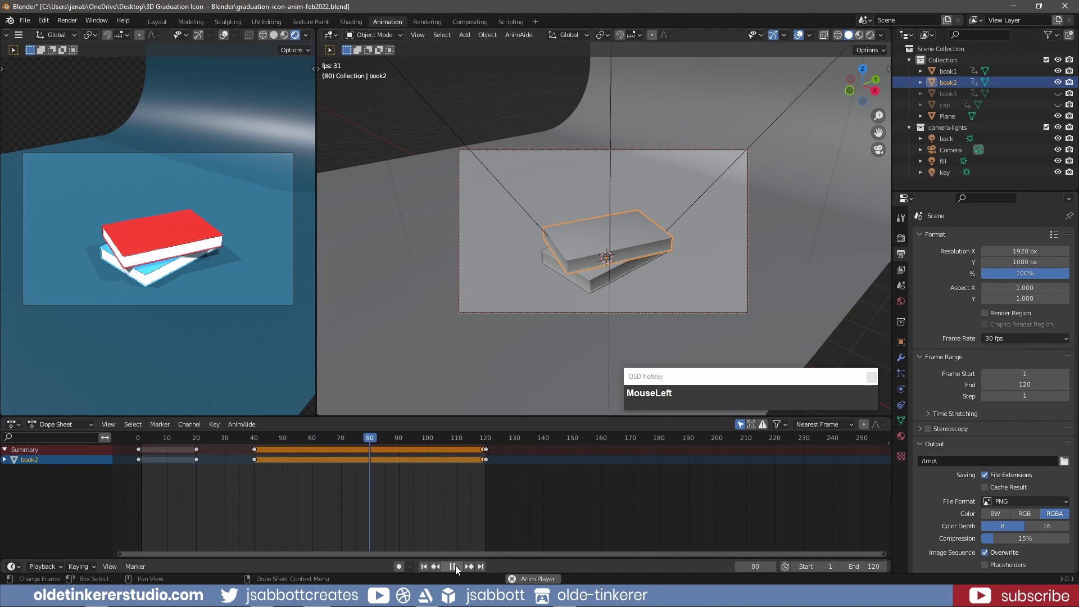
click(456, 566)
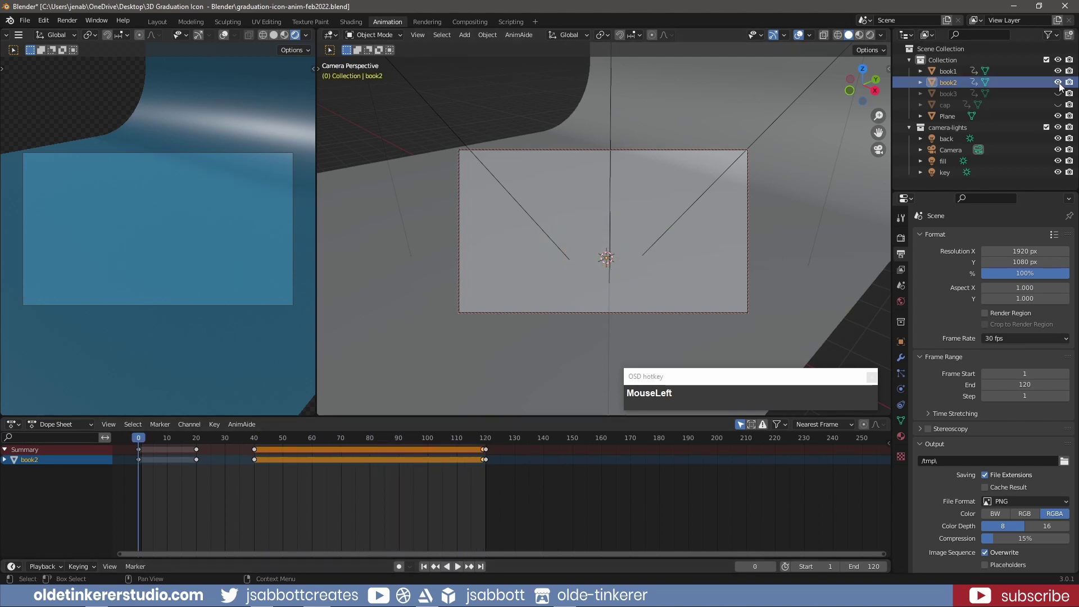
Unhide and select book3, and copy its frame 0 keyframe to frame 40.
click(960, 92)
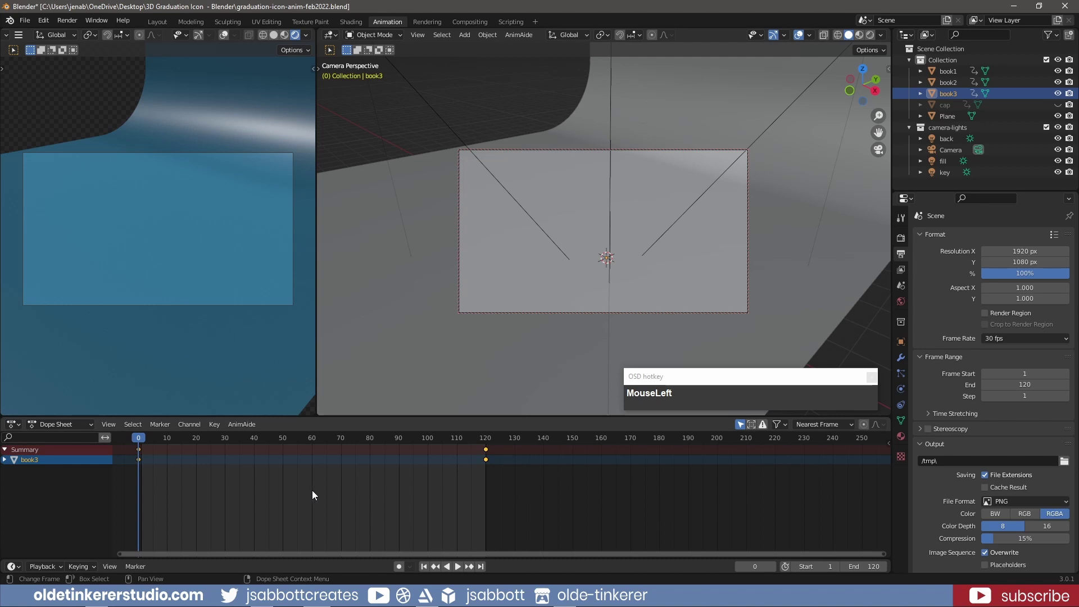
drag(141, 439, 254, 437)
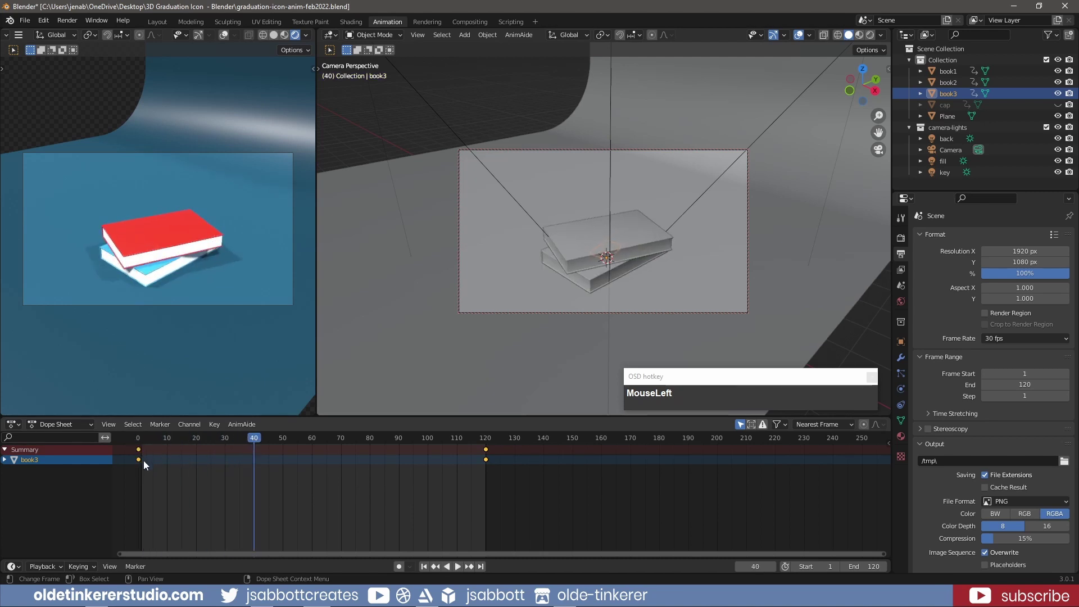
drag(144, 461, 128, 444)
key(ctrl+c)
key(ctrl+v)
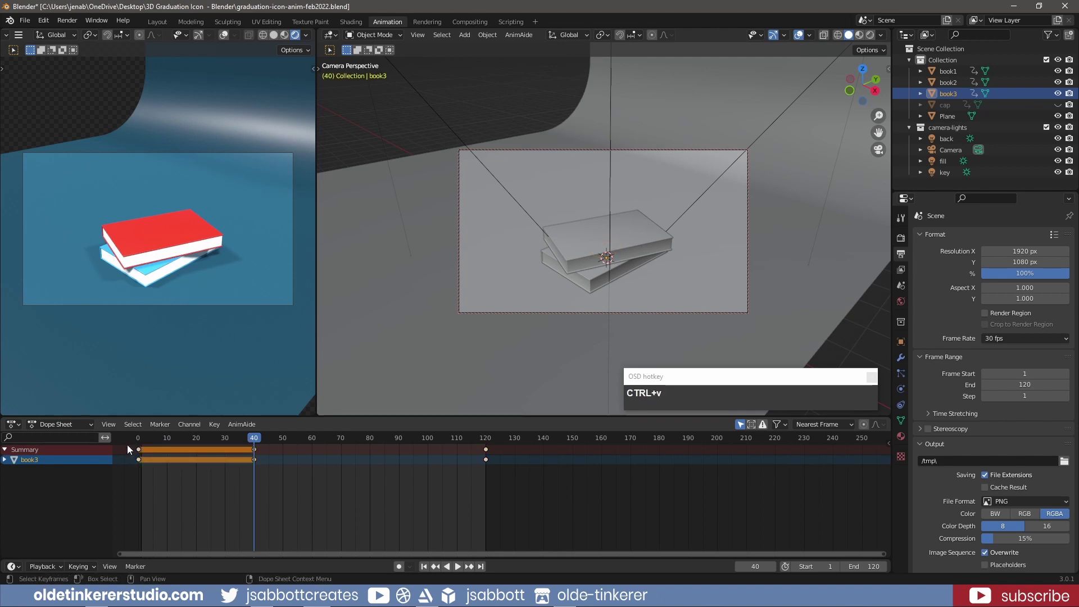
Copy book3's frame 120 keyframe to frame 60.
drag(259, 439, 312, 441)
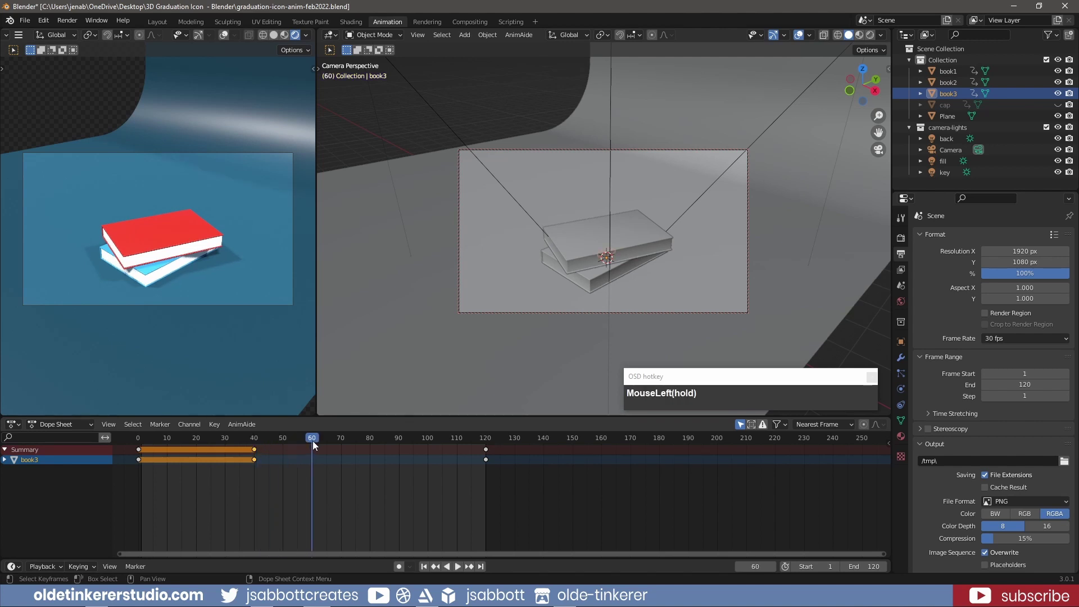
click(479, 446)
key(ctrl+c)
key(ctrl+v)
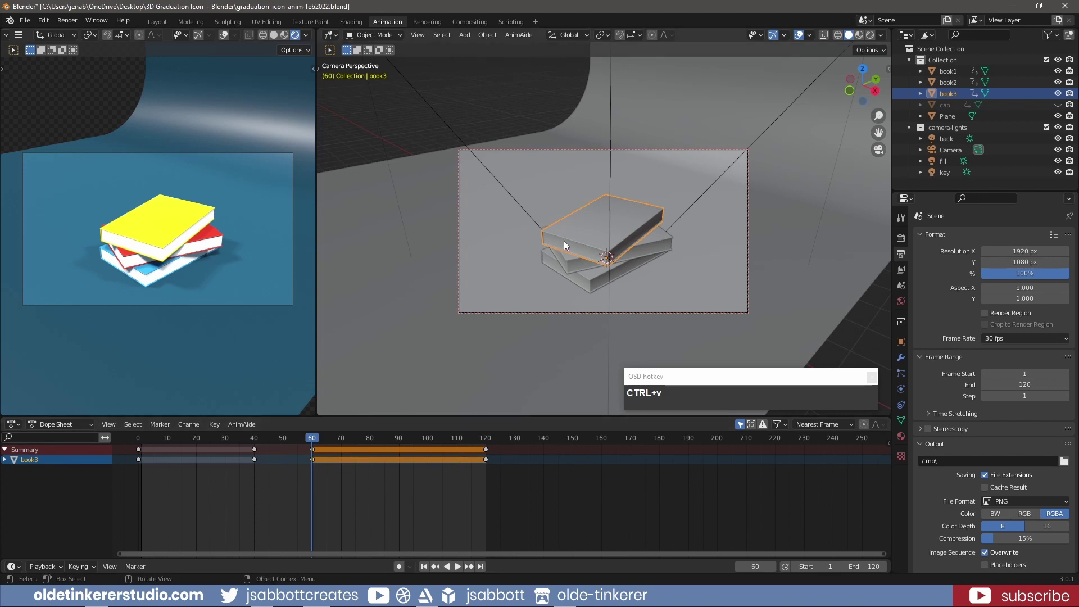
Rotate book3 by 360° about the global Z axis at frame 60 and insert a Location, Rotation & Scale keyframe.
key(r)
key(KP_0)
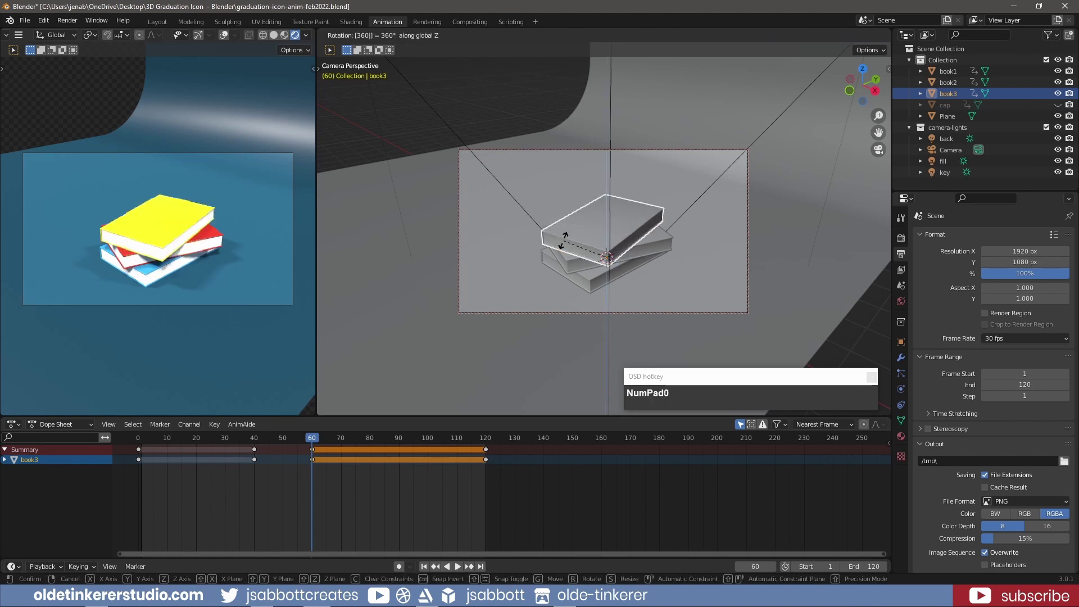
key(Return)
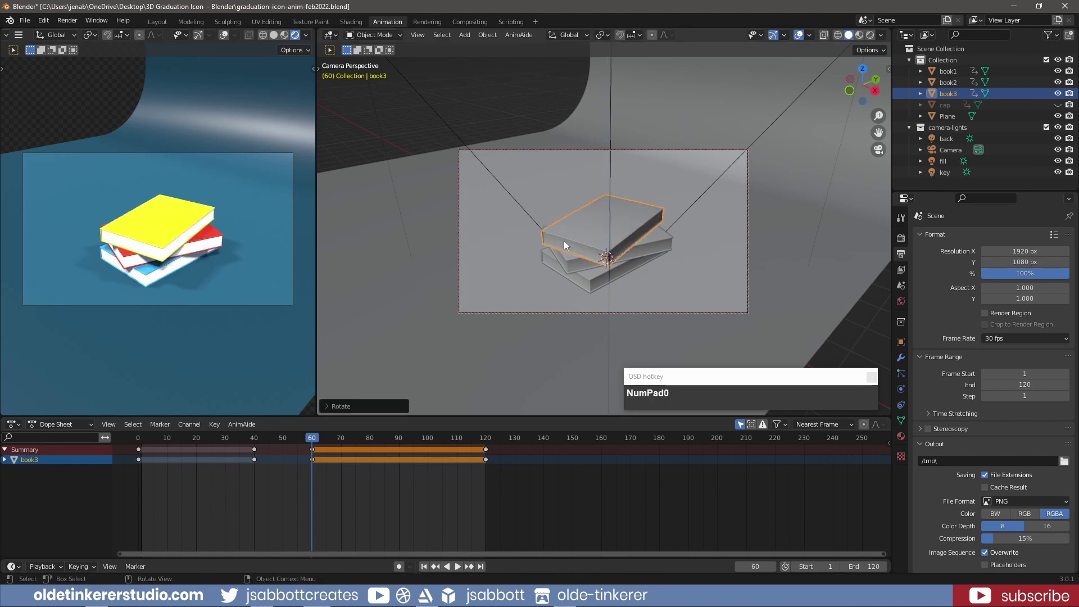
key(i)
click(564, 241)
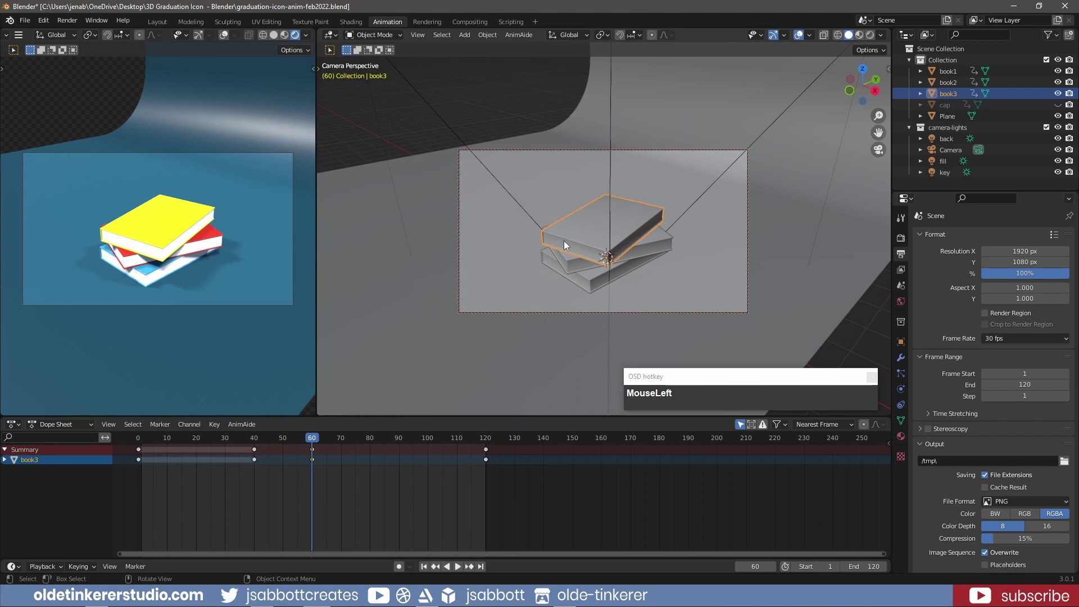
Copy book3's frame 60 keyframe to frame 119, and play the animation to check its timing.
drag(315, 438, 483, 439)
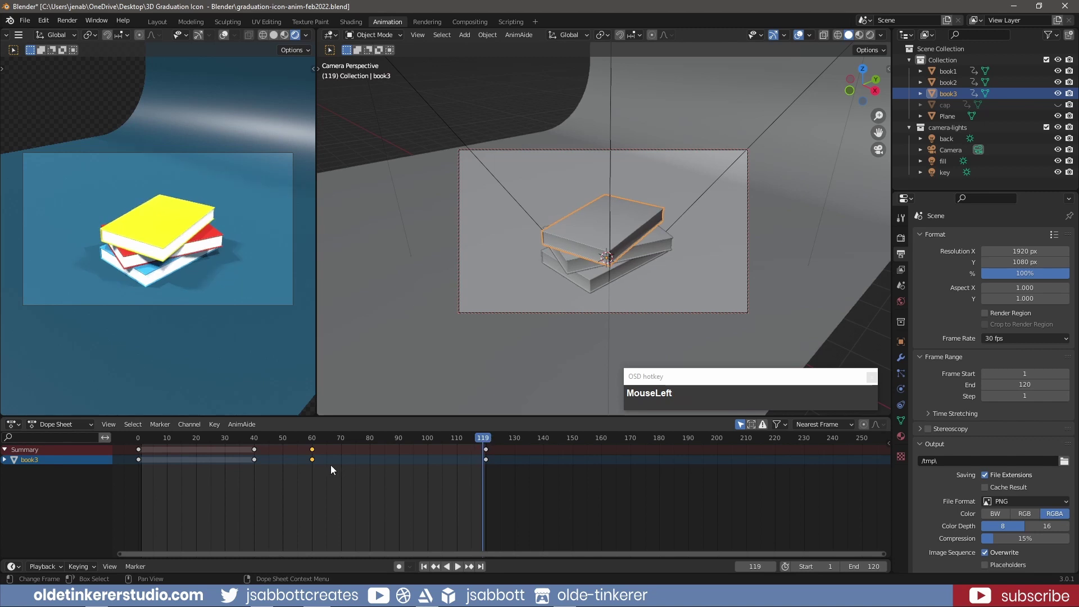
key(ctrl+v)
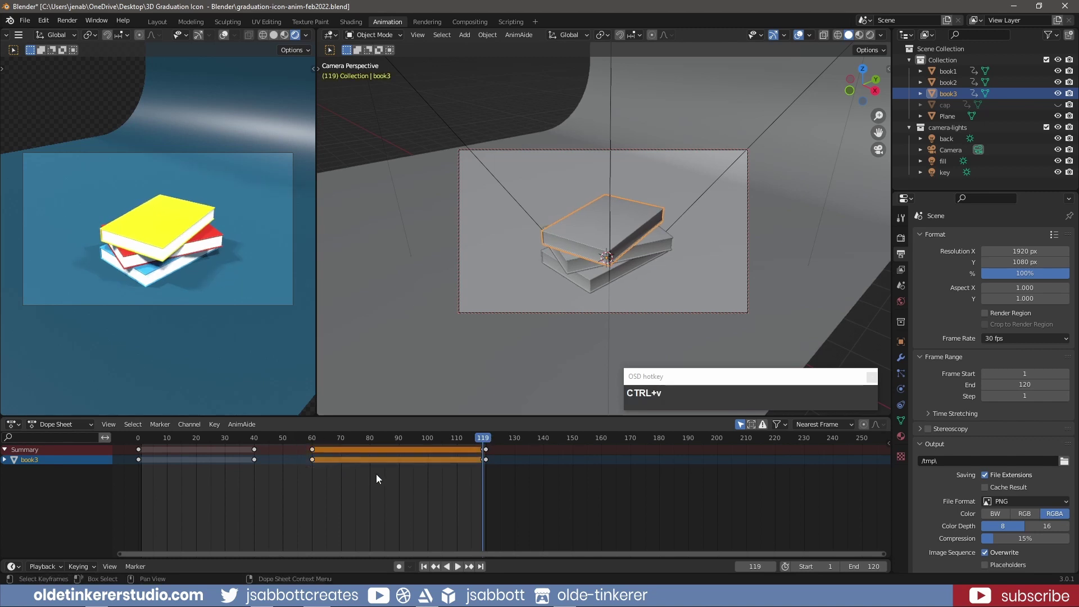
click(456, 567)
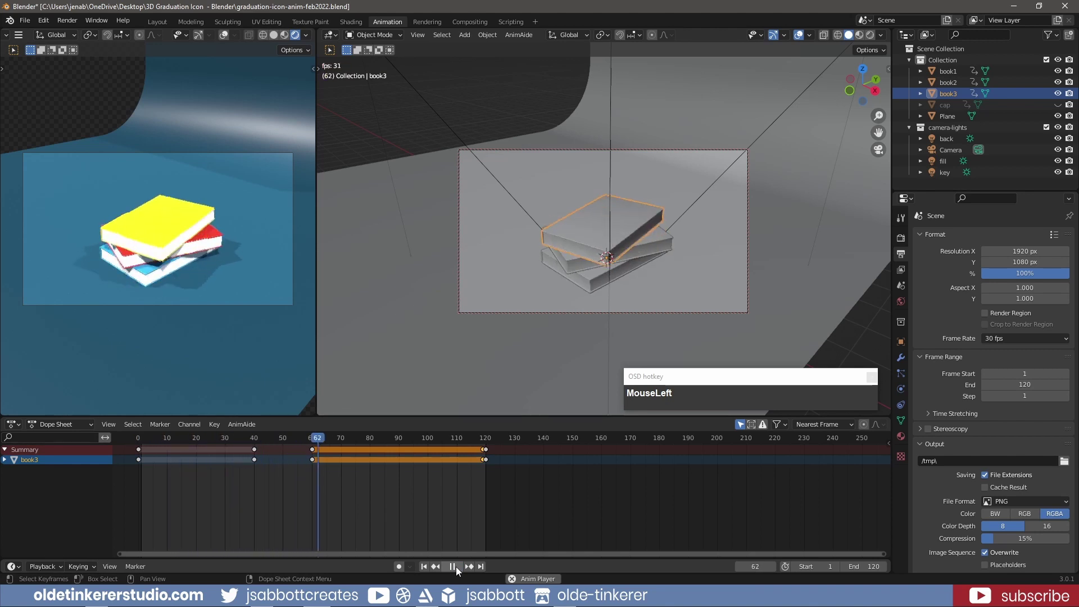
key(Escape)
scroll(352, 492, down, 1)
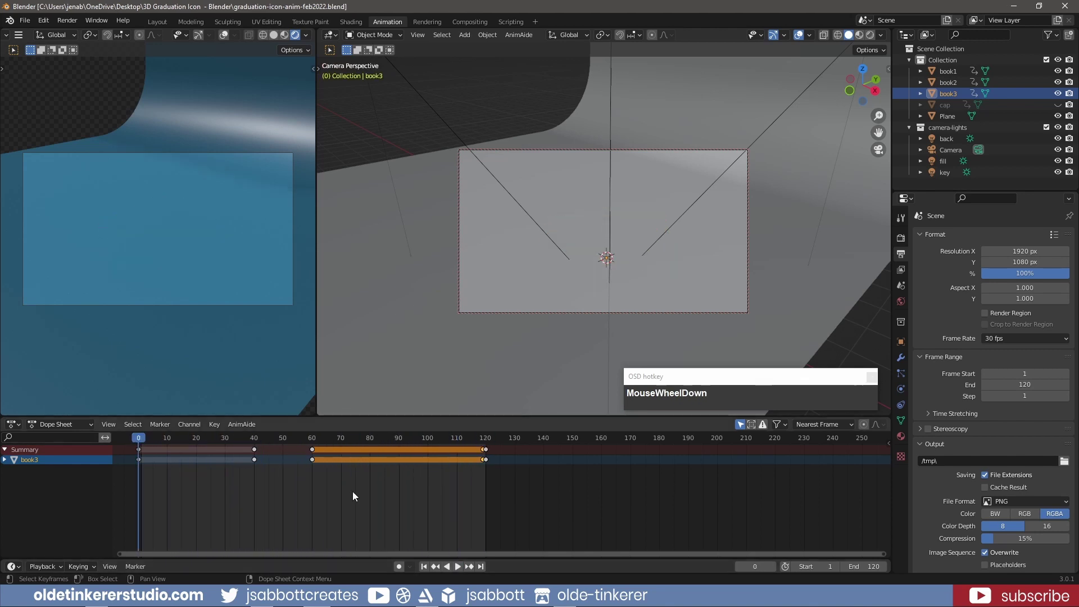
Unhide and select the cap, and copy its frame 0 keyframe to frame 70.
click(1058, 104)
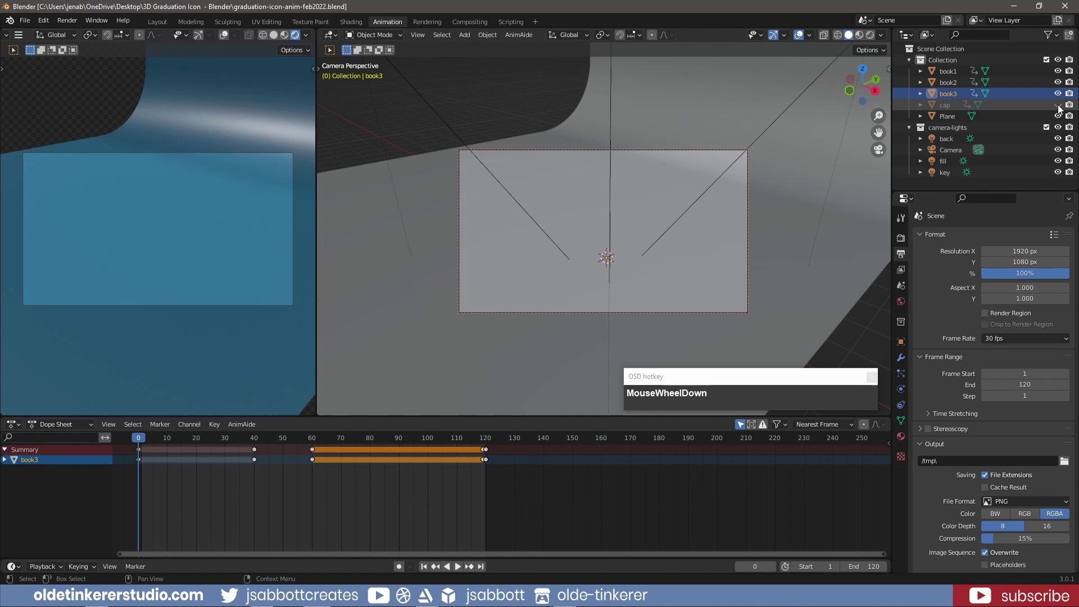
click(946, 107)
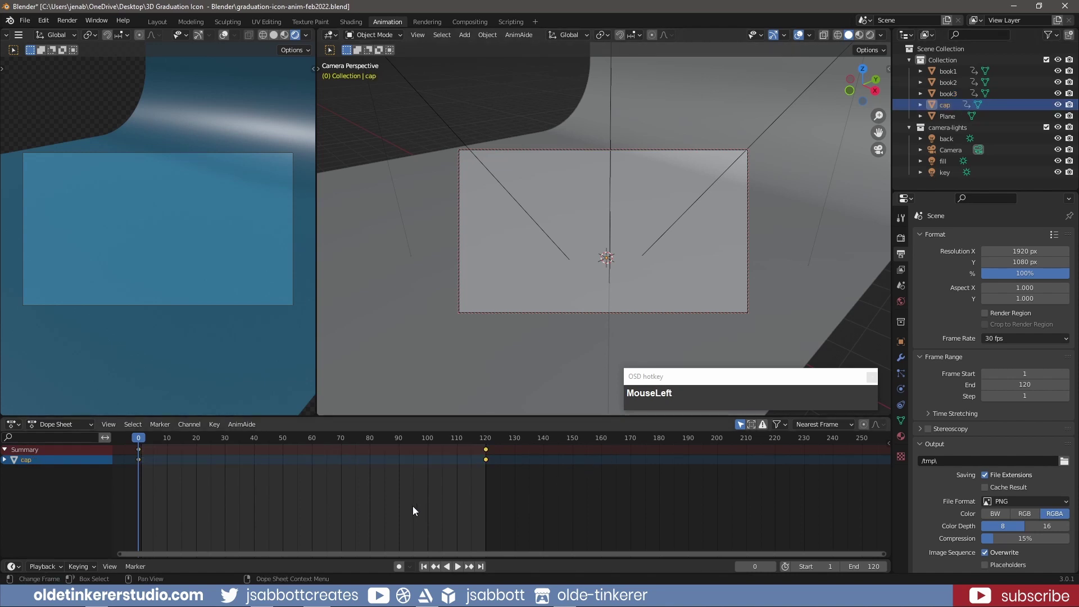
drag(146, 440, 341, 436)
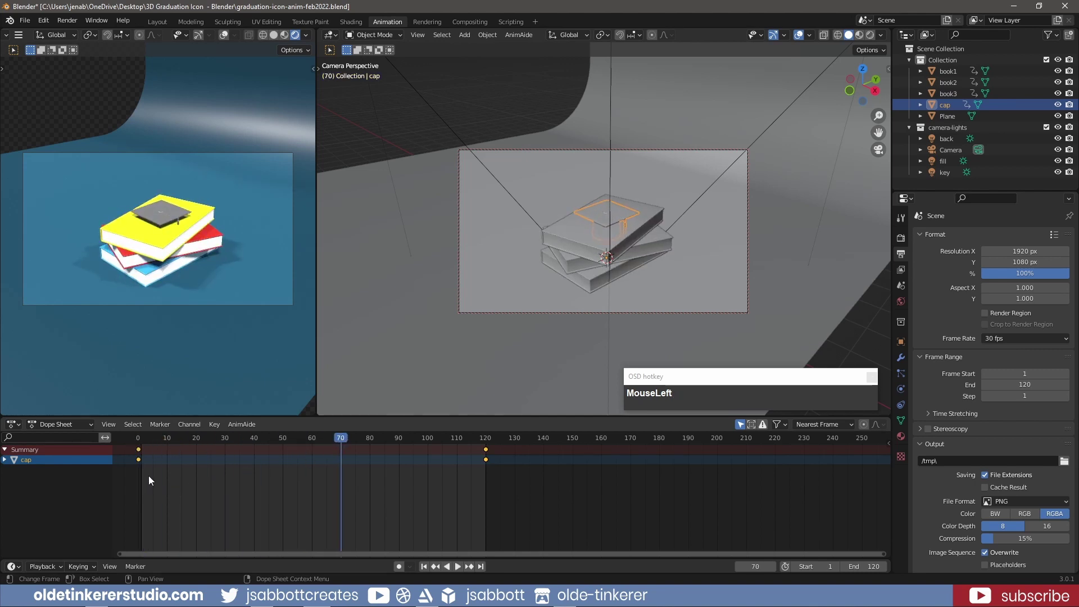
key(ctrl+v)
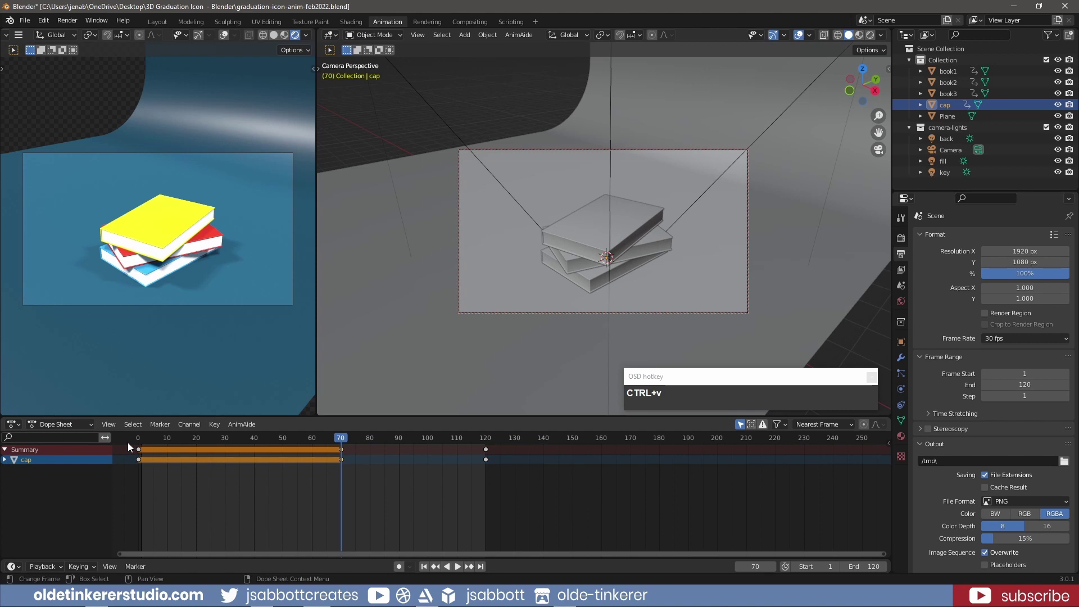
Copy the cap's frame 120 keyframe to frame 90.
drag(341, 441, 399, 441)
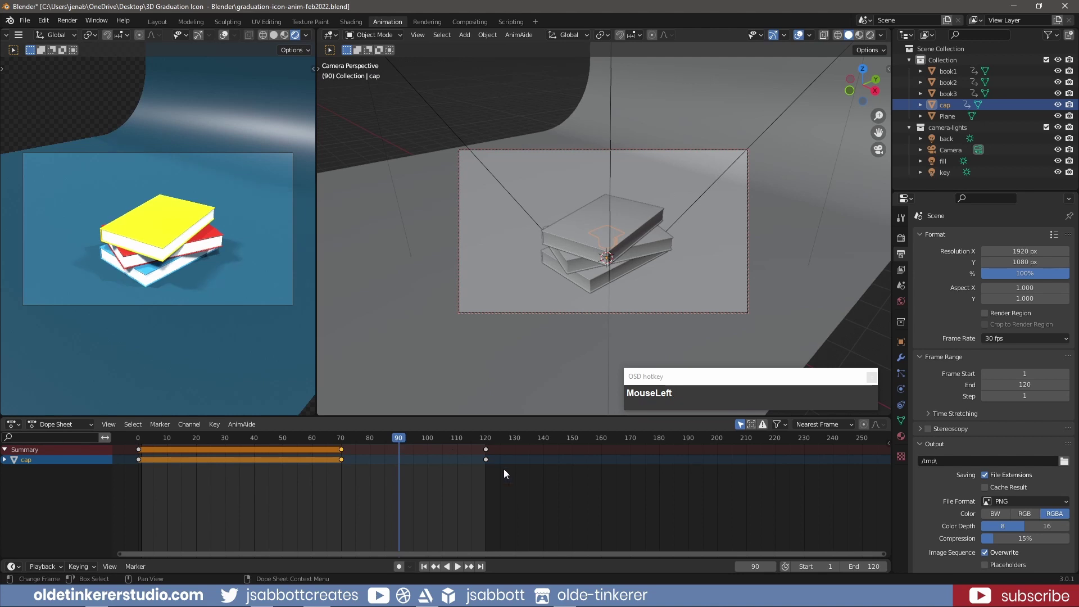
click(477, 444)
key(ctrl+c)
key(ctrl+v)
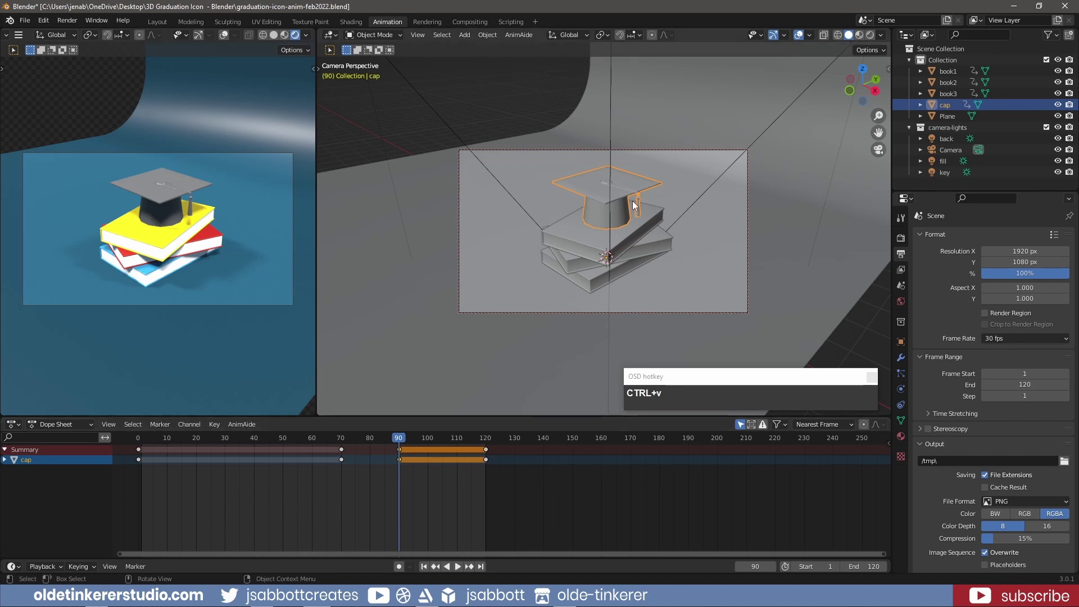
Scale the cap by 1.1 at frame 90 and insert a Location, Rotation & Scale keyframe.
text(s1.1)
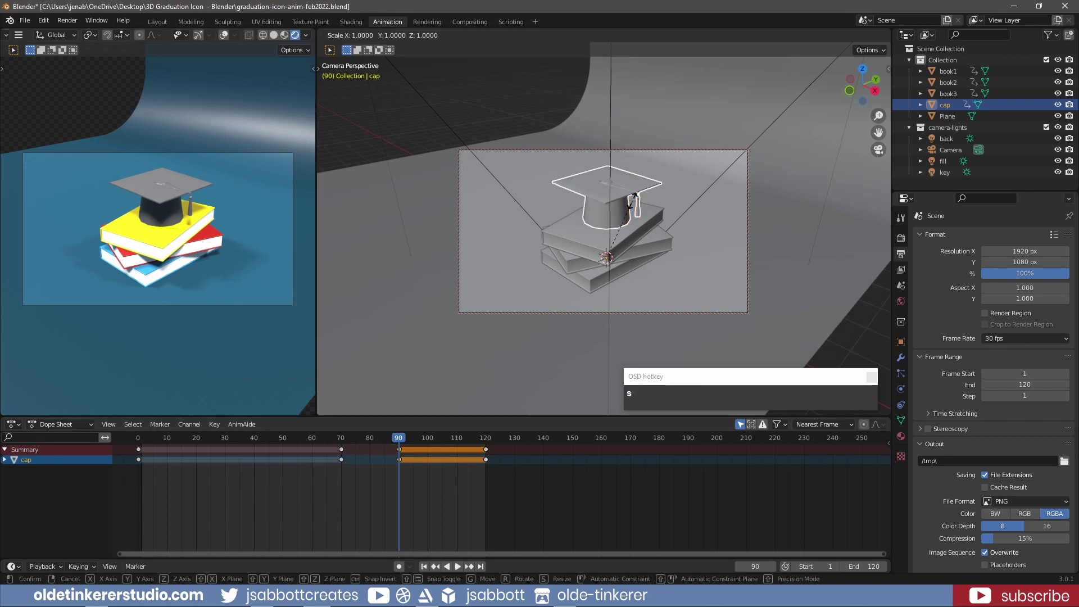
key(Return)
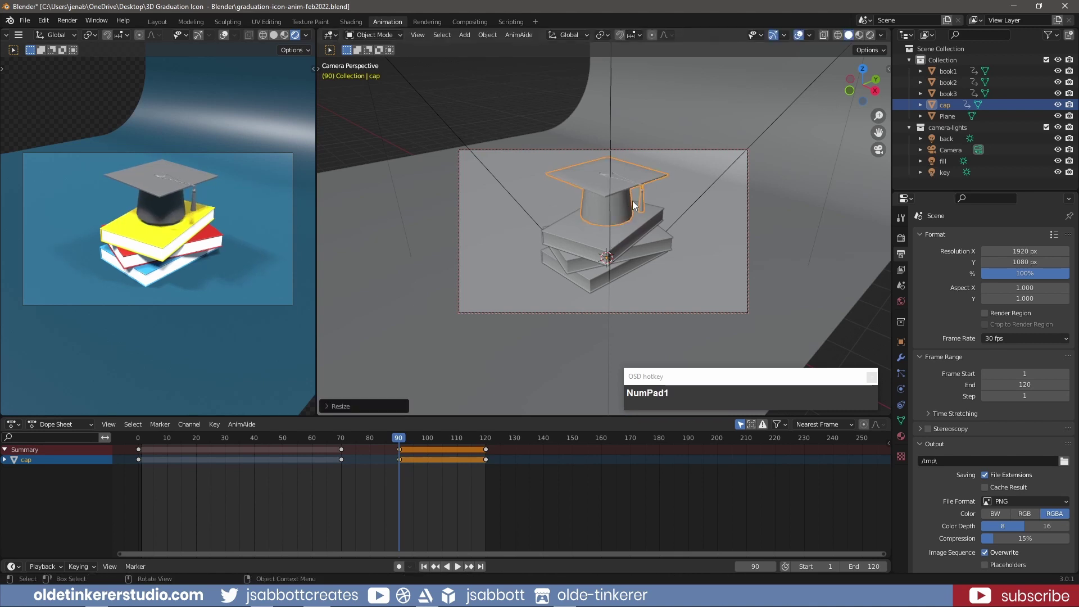
key(i)
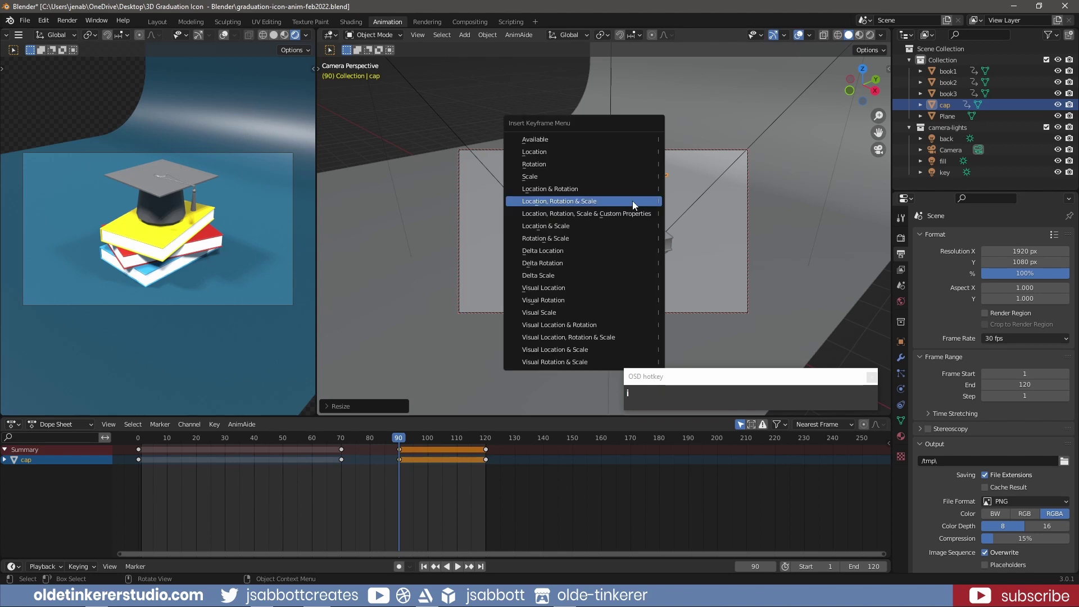
click(632, 200)
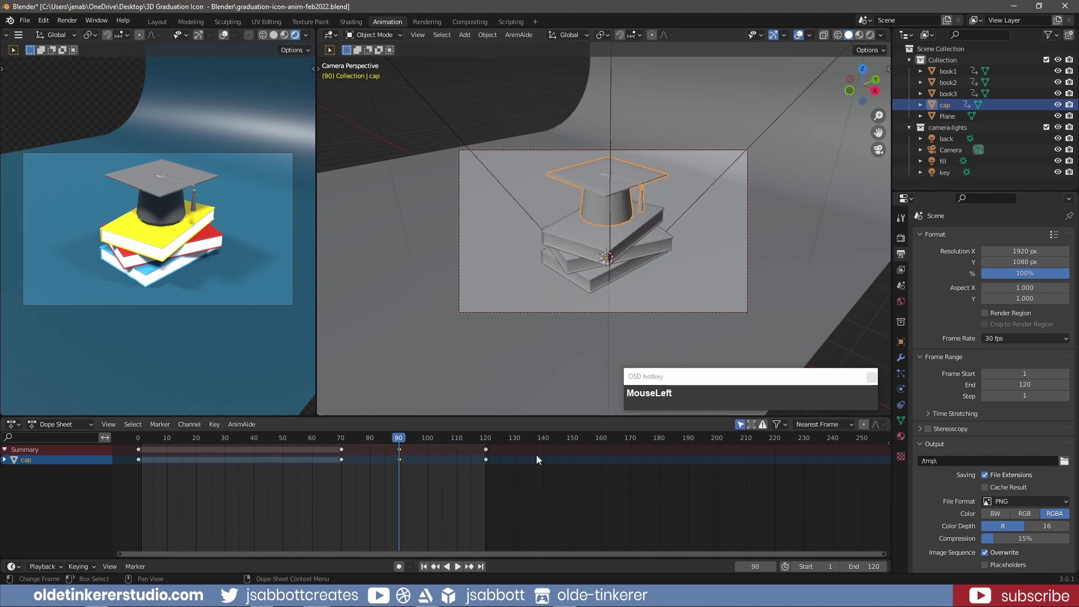
Copy the cap's frame 120 keyframe to frame 100, and re-key it there with Location, Rotation & Scale after scaling the cap by 0.9.
drag(401, 438, 428, 441)
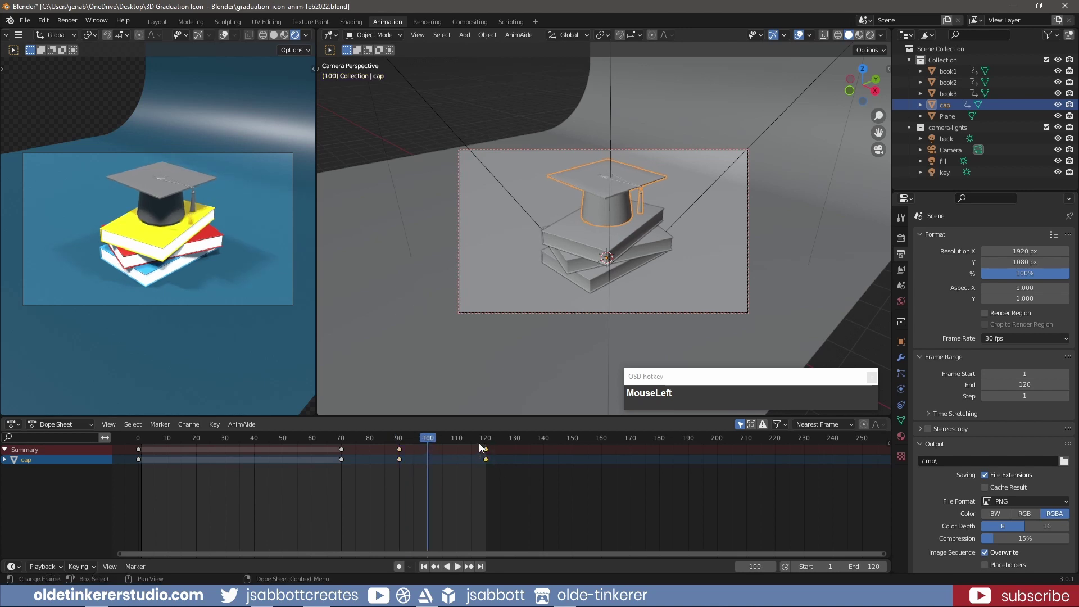
key(ctrl+v)
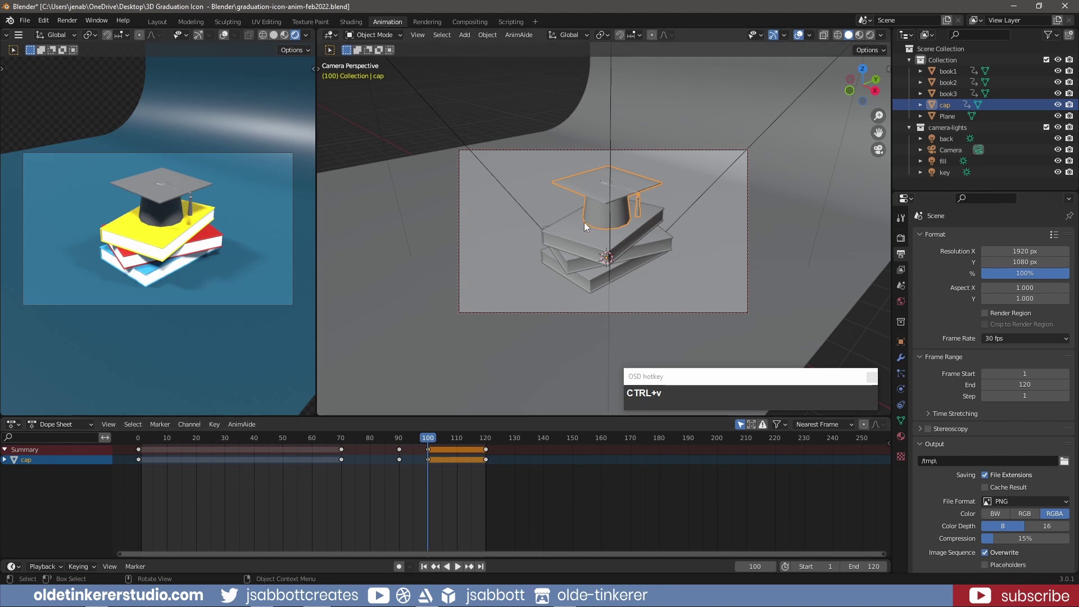
key(s)
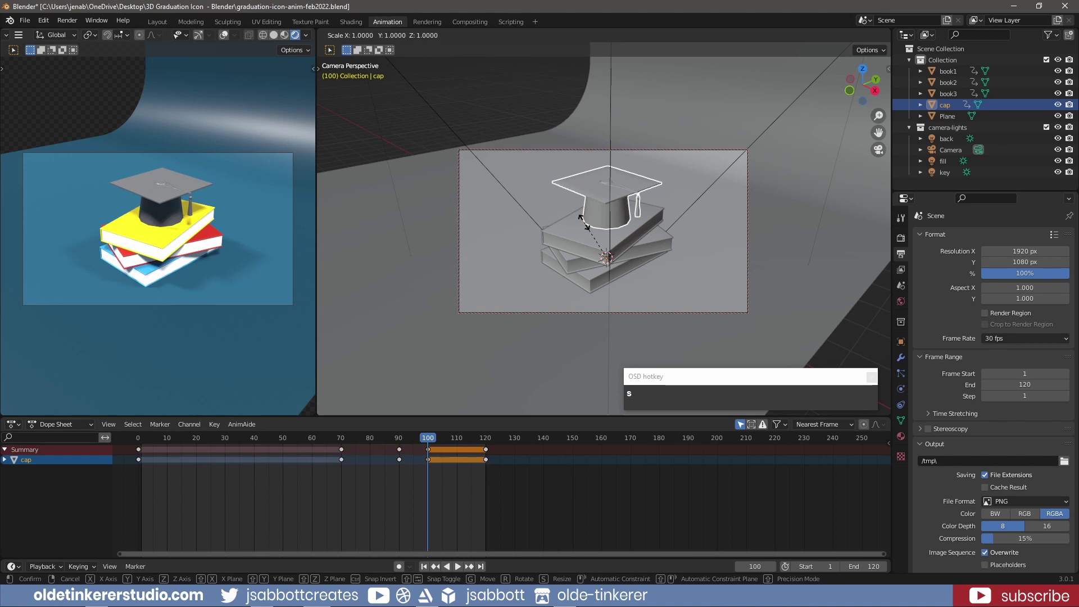
key(KP_Decimal)
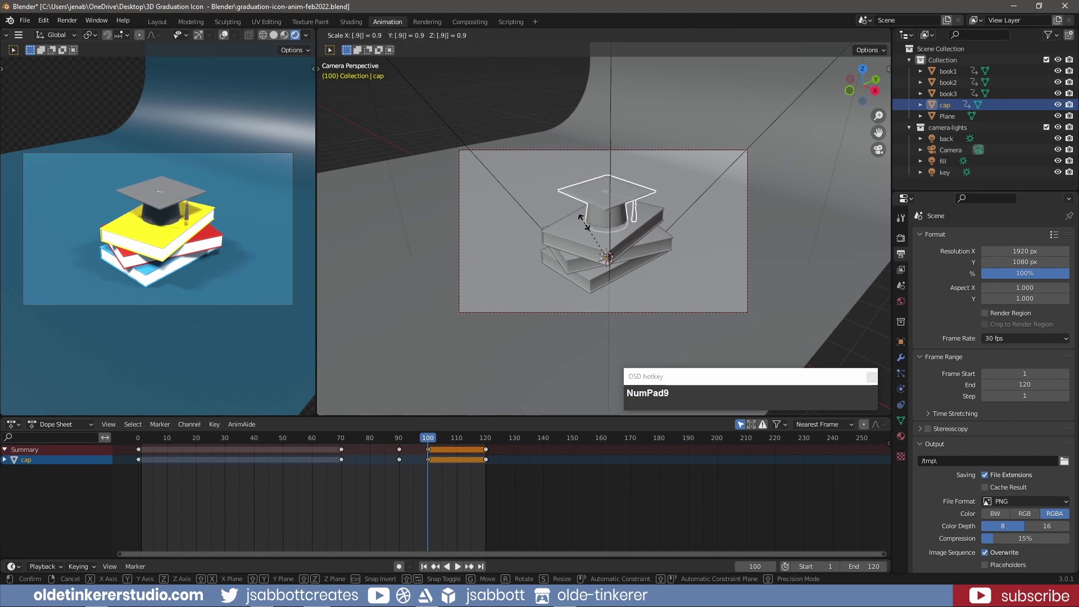
click(584, 221)
key(i)
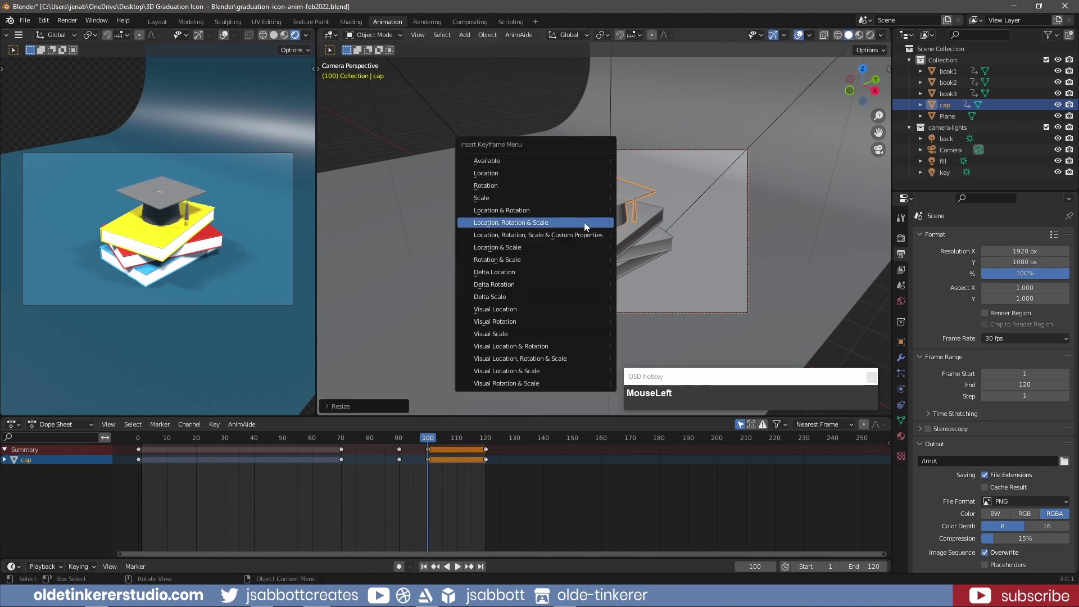
click(584, 222)
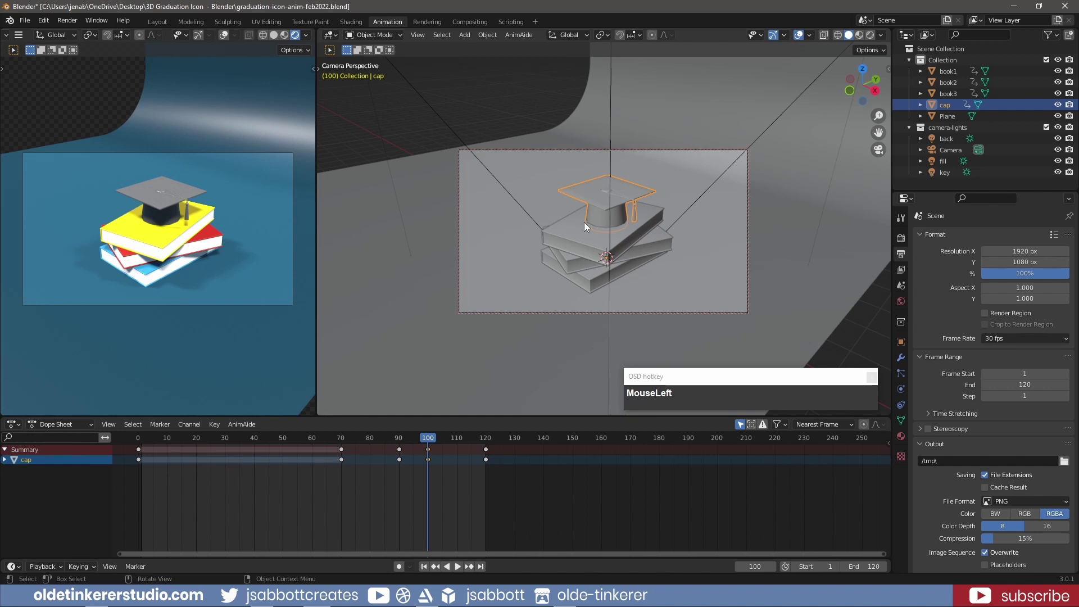
Play the animation from the first frame to review the books and cap, stop playback, and save the file.
click(424, 567)
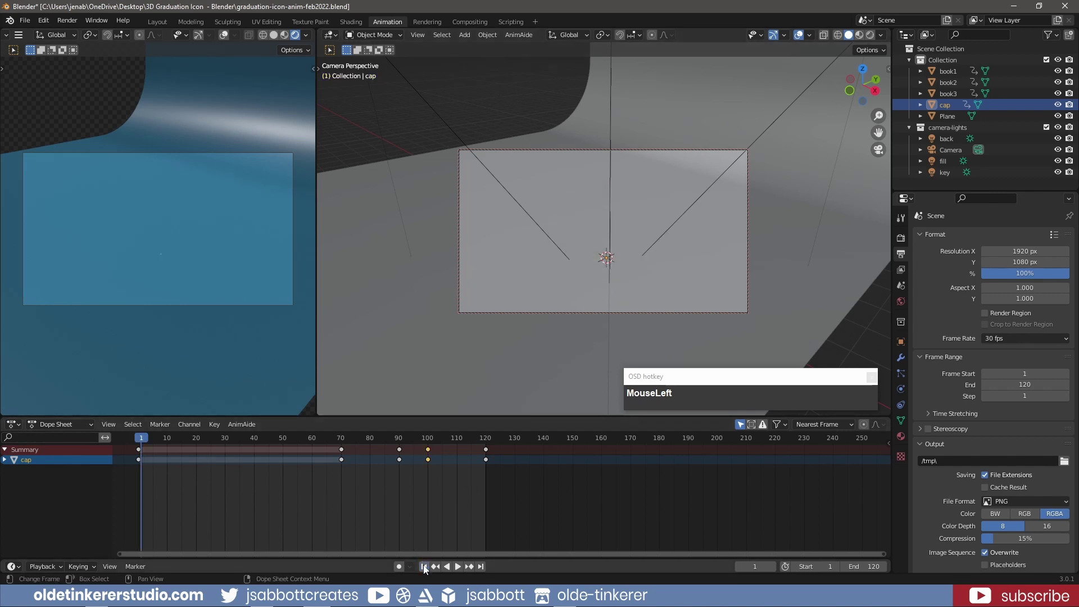
click(457, 567)
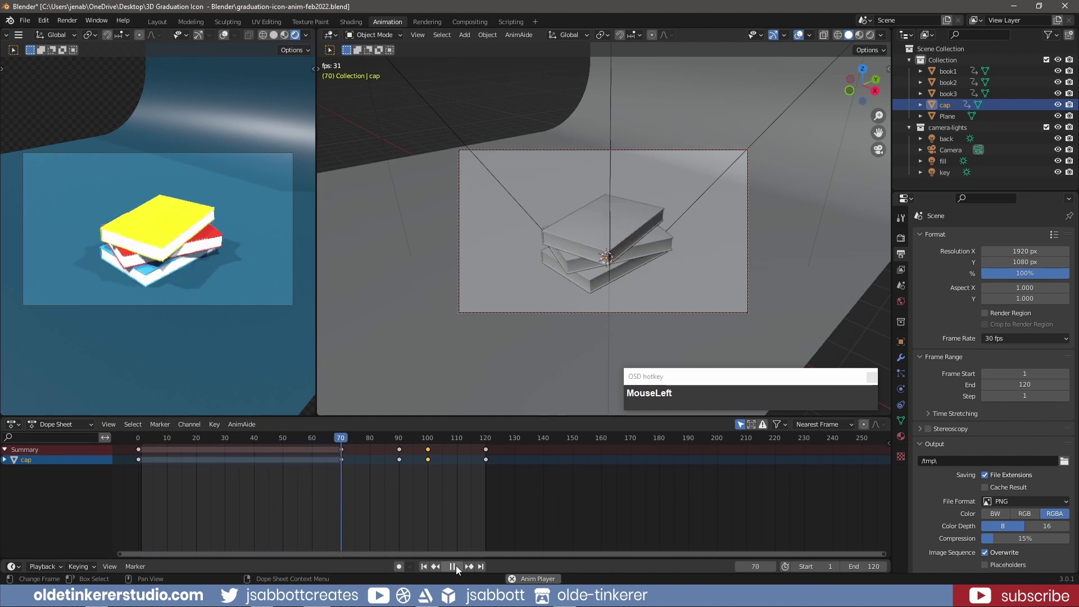
key(Escape)
key(ctrl+s)
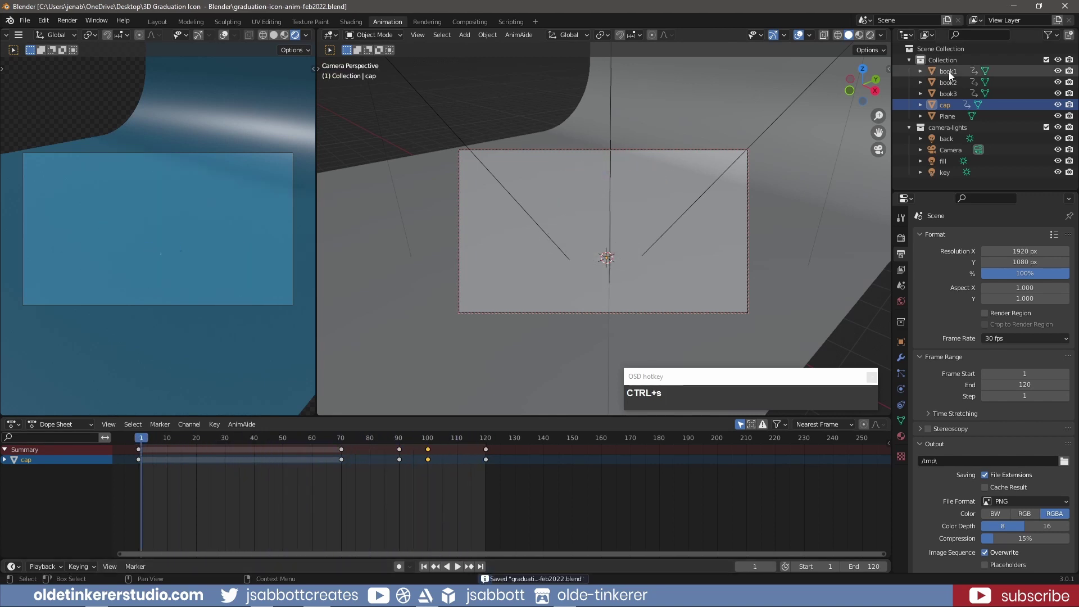
Set the interpolation of all keyframes of book1, book2, book3 and the cap to Linear, and play the animation.
shift+click(948, 71)
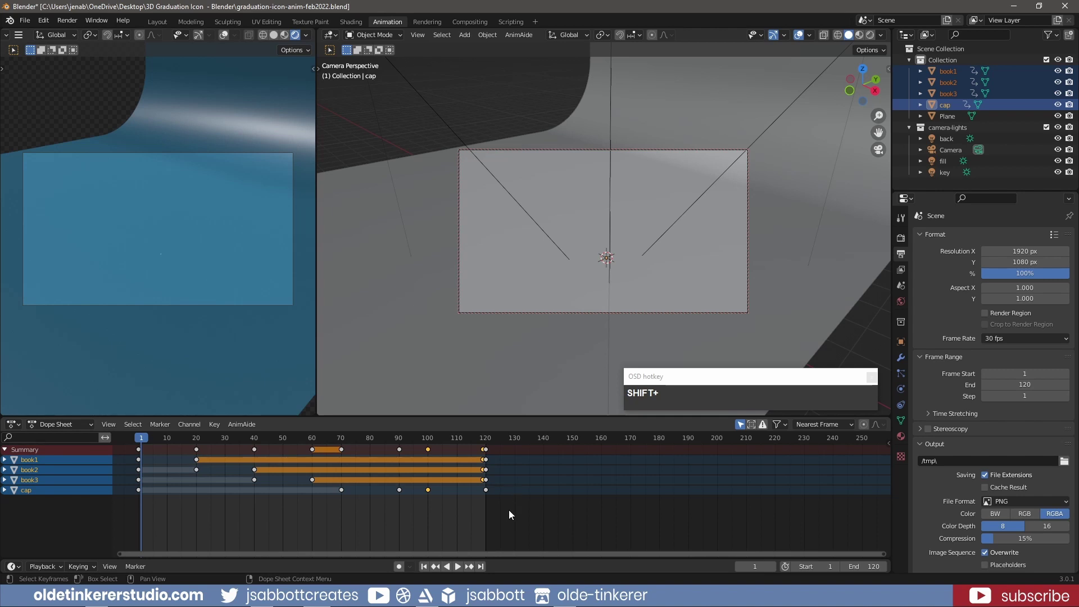
drag(509, 510, 135, 450)
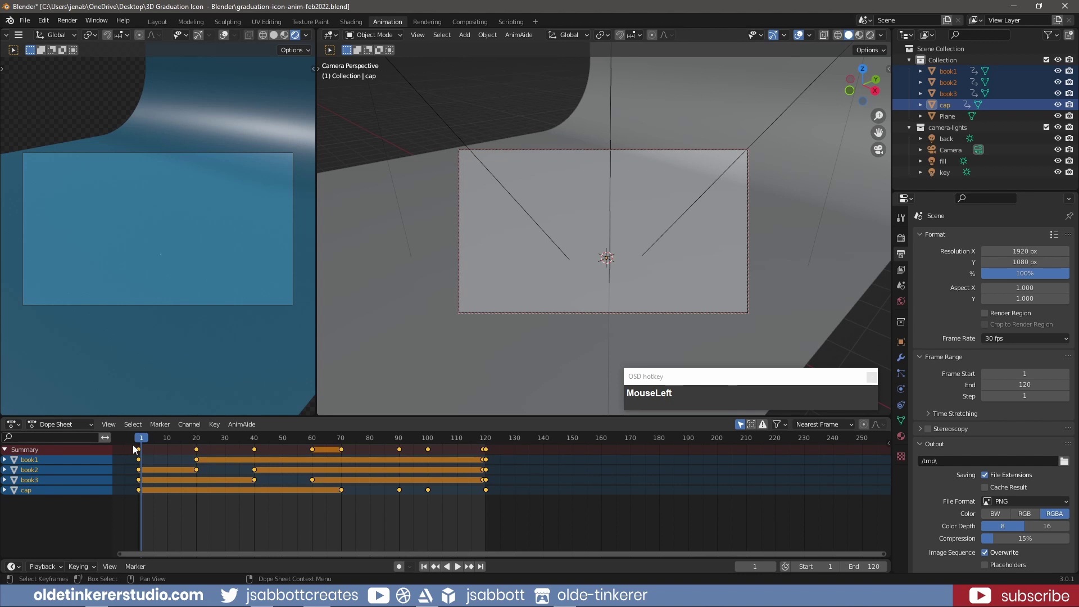
key(t)
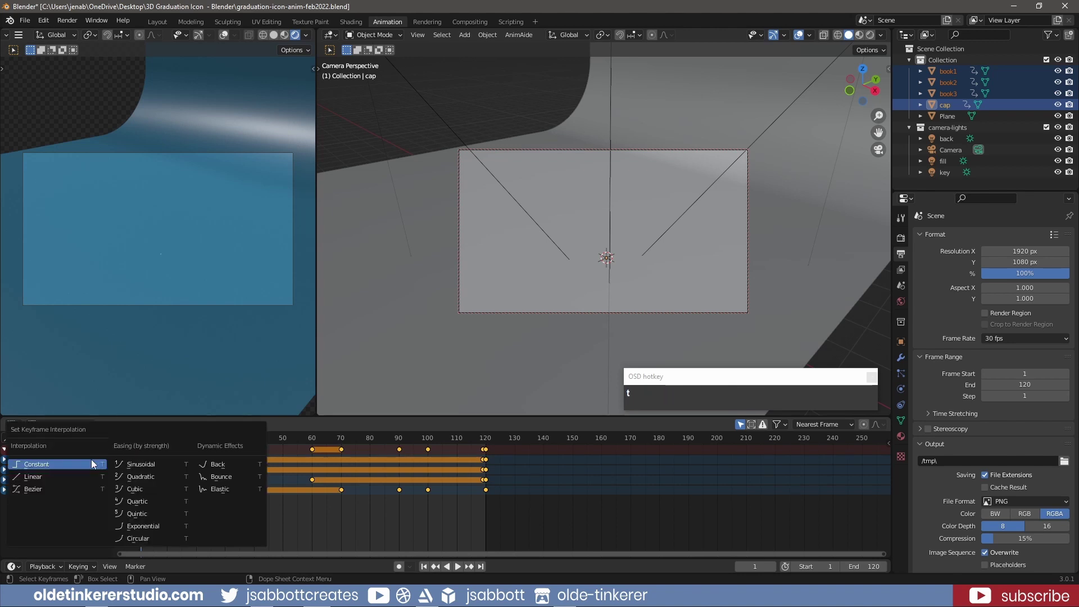
click(49, 477)
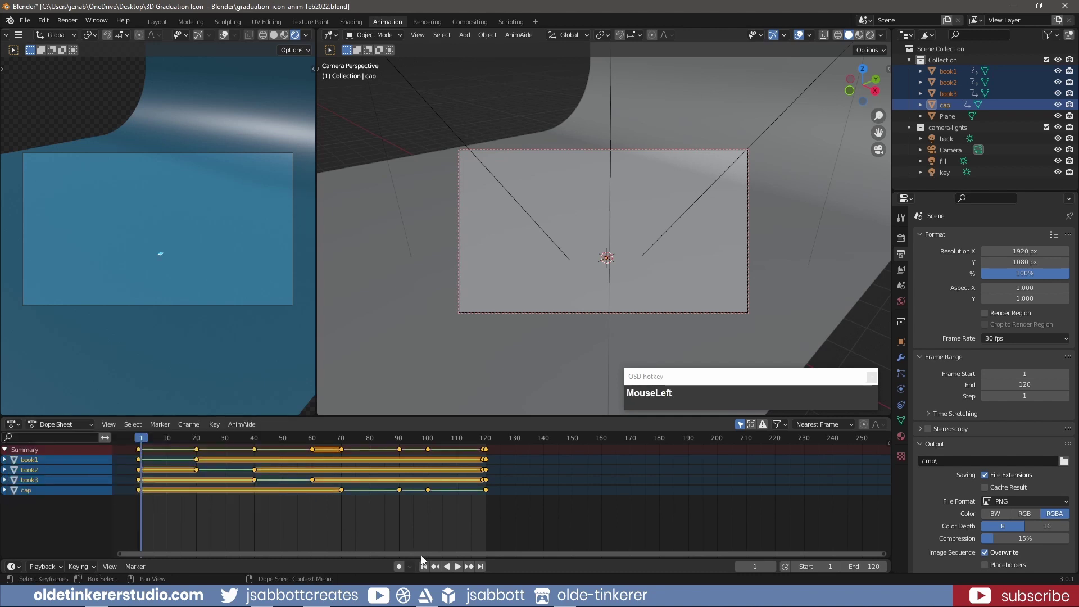
click(458, 567)
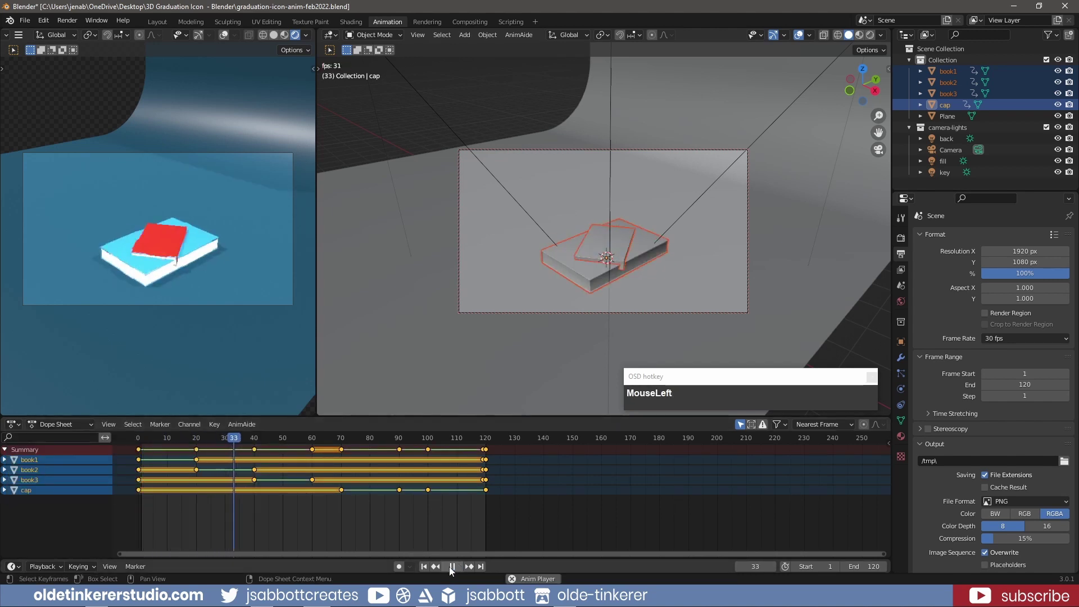